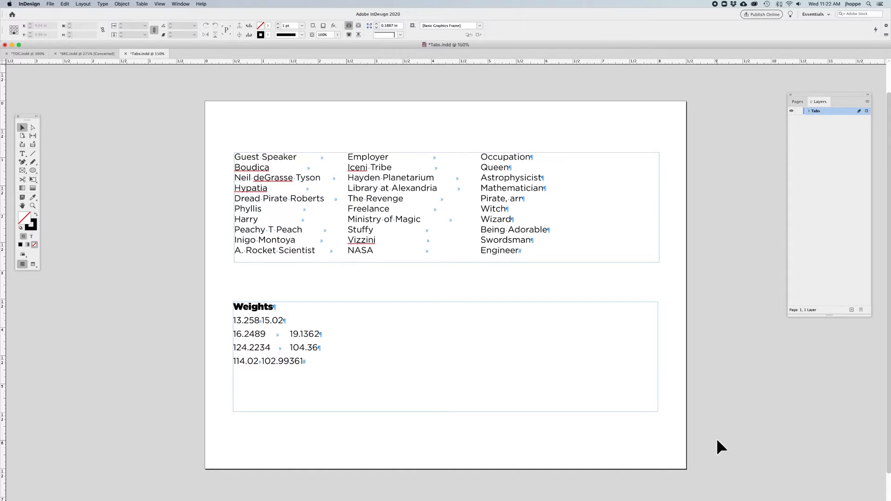
Clear all tab stops from the entire guest speaker list and close the tab ruler
key(super+equal)
drag(542, 255, 545, 355)
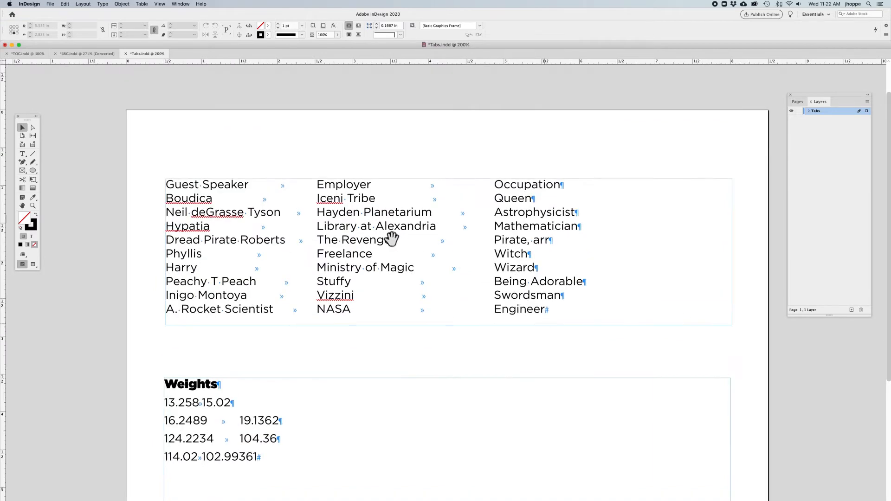
double_click(391, 237)
click(446, 251)
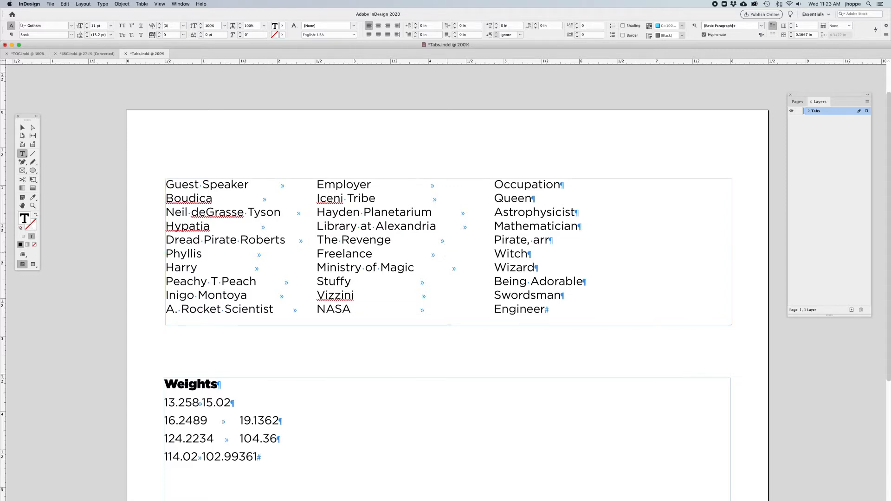
key(super+a)
key(shift+super+t)
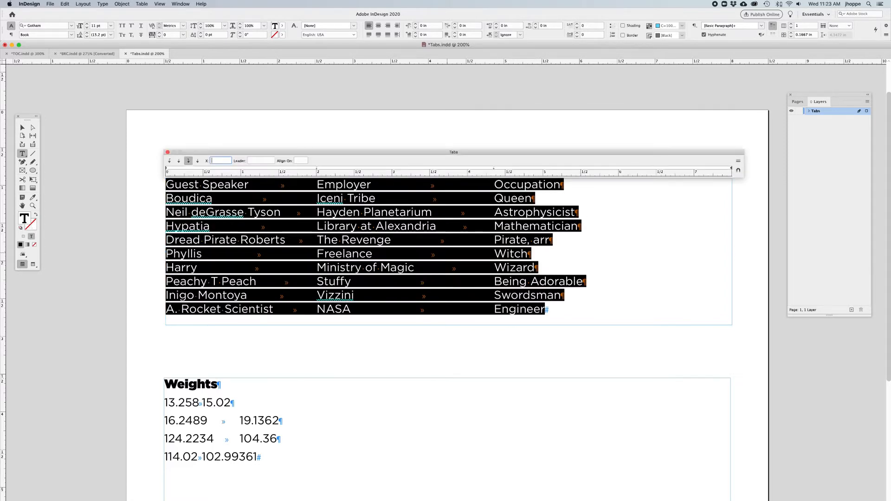
click(740, 162)
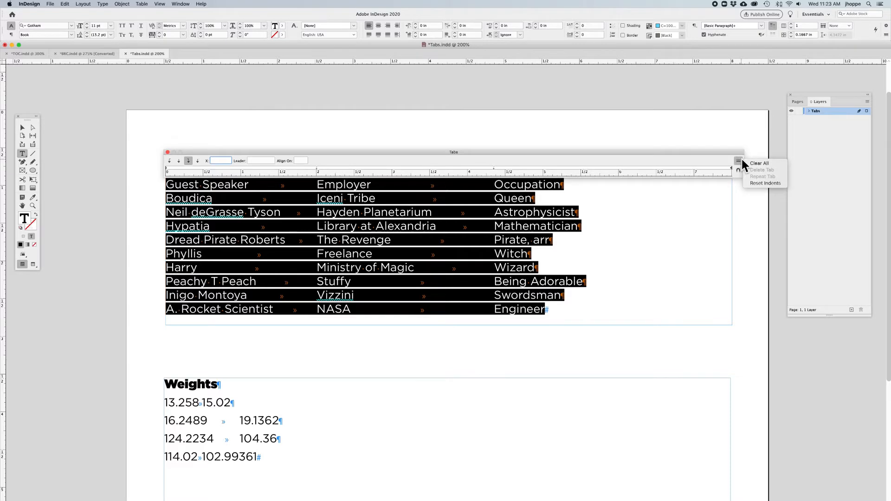
click(753, 168)
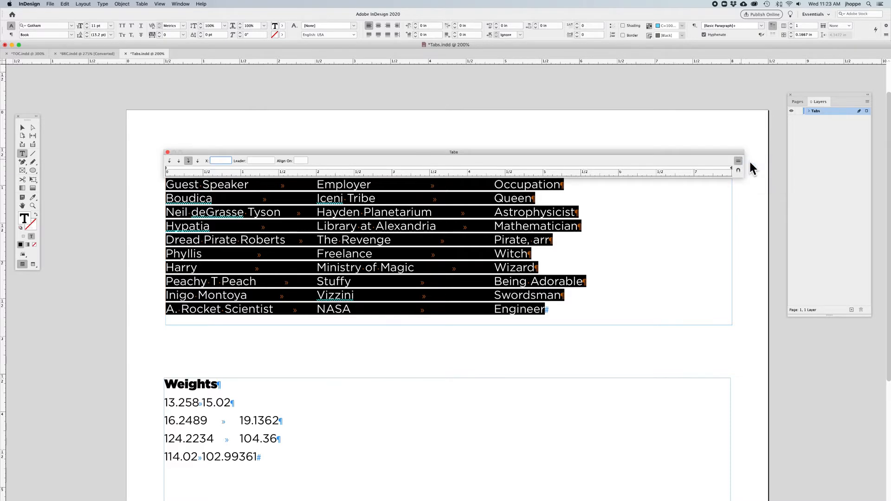
click(476, 238)
click(168, 153)
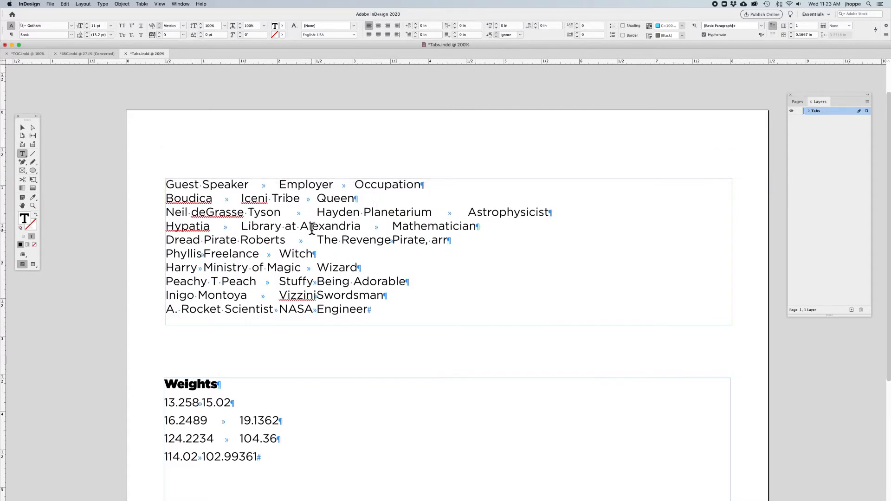
Insert two extra tab characters before Employer and two before Occupation in the header row
click(275, 184)
key(Tab)
key(Tab)
click(422, 184)
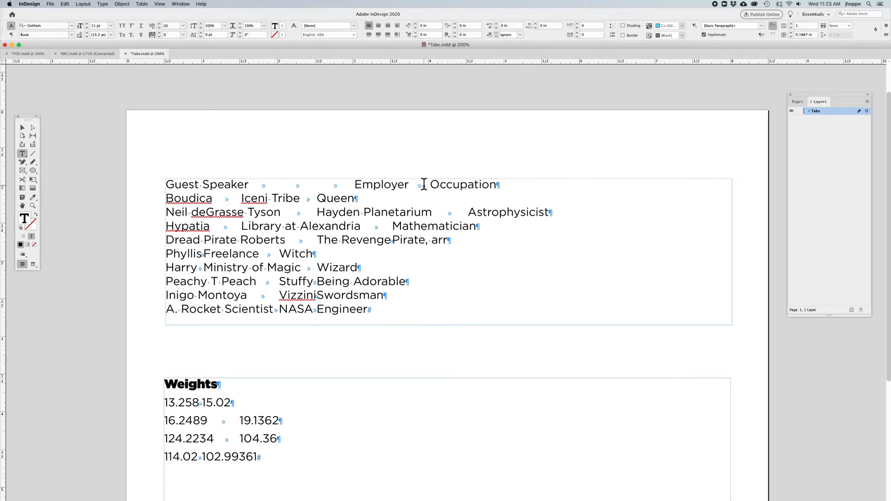
key(Tab)
key(Tab)
Insert three extra tab characters before Iceni Tribe and two before Queen in the second row
click(240, 198)
key(Tab)
key(Tab)
key(Tab)
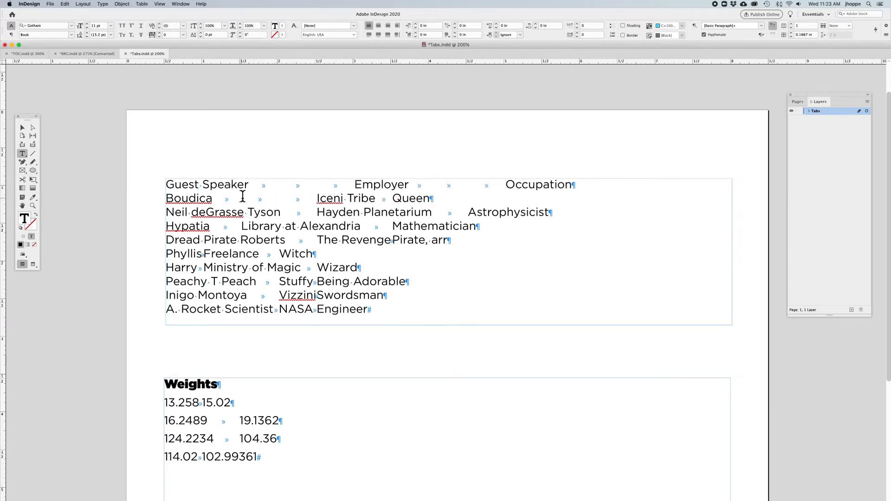
click(428, 197)
key(Tab)
key(Tab)
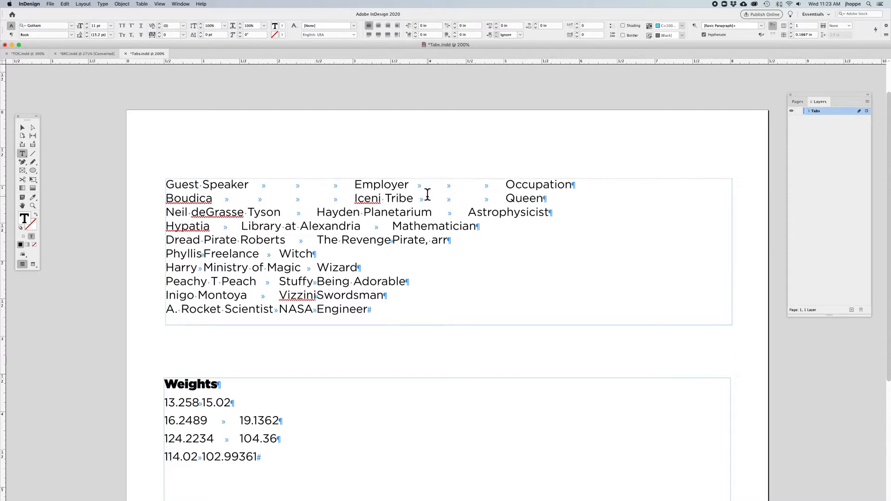
Insert one extra tab character before Hayden Planetarium and three before Library at Alexandria
click(302, 209)
key(Tab)
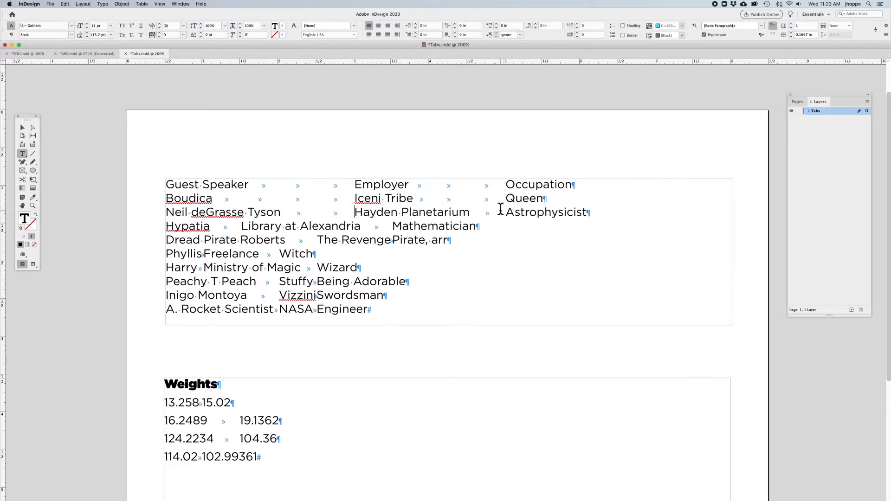
click(239, 226)
key(Tab)
key(Tab)
key(Tab)
click(480, 221)
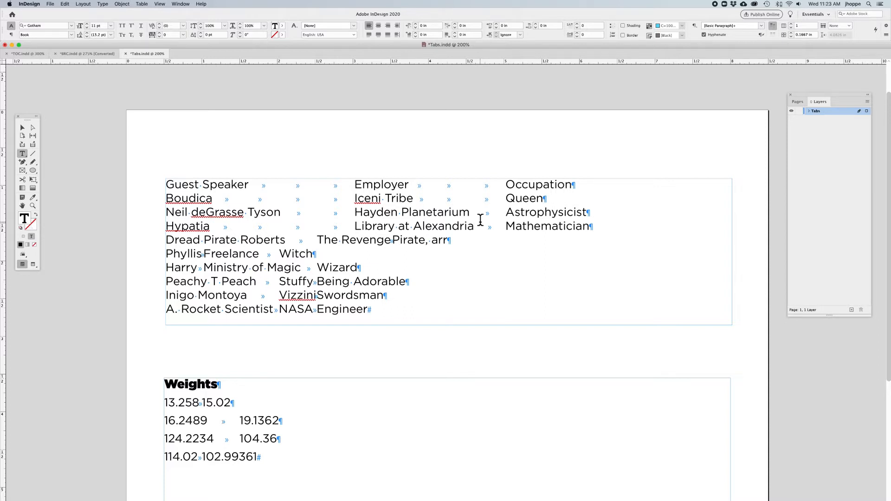
Undo all the extra tab characters so each column is separated by a single tab again
key(super+z)
key(super+z)
key(super+z)
key(super+z)
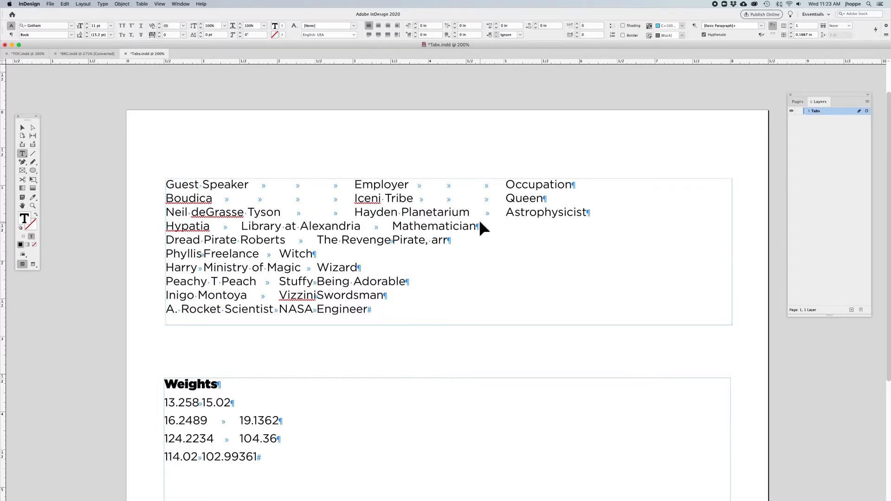
key(super+z)
key(super+z)
key(super+z)
key(super+z)
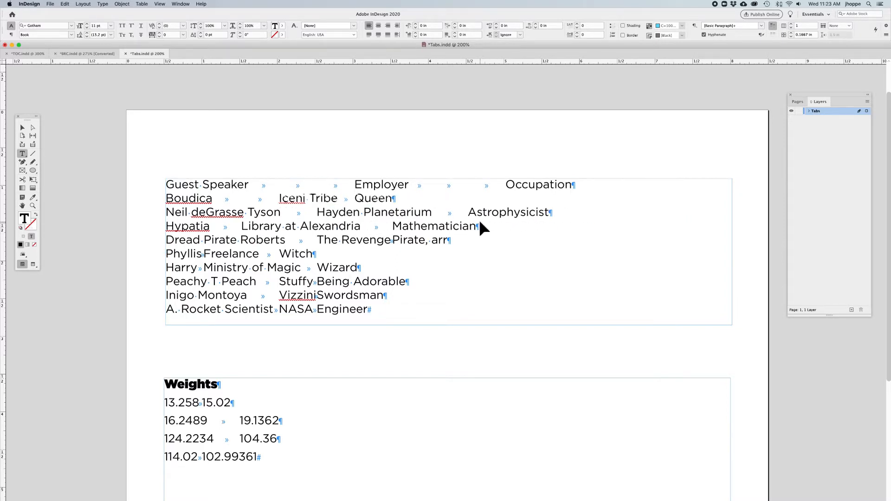
key(super+z)
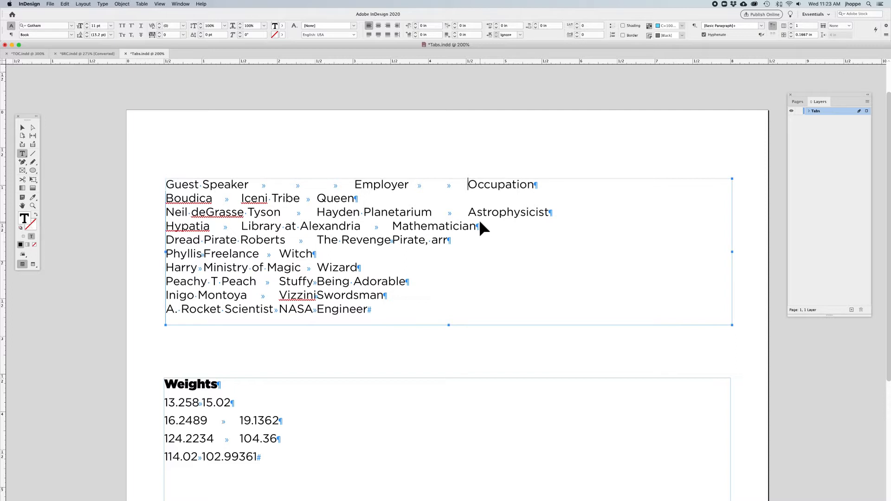
key(super+z)
key(super+z)
key(super+z)
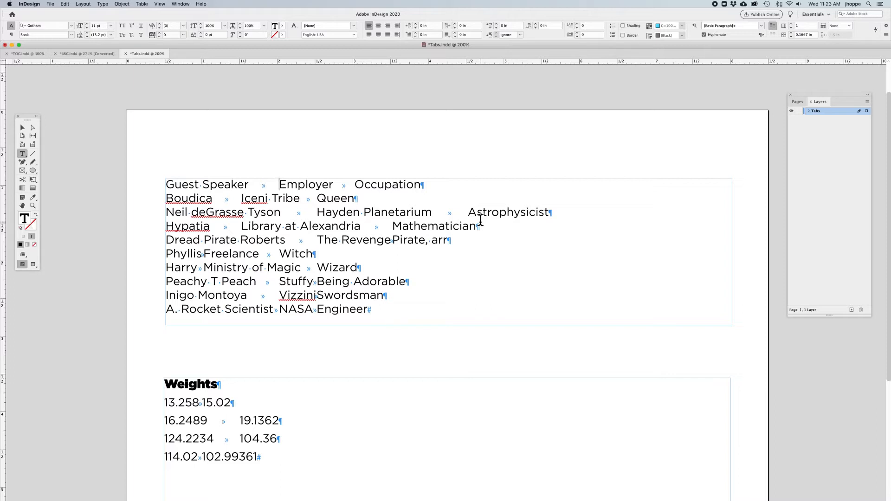
Locate the hidden characters command, then hide the hidden characters and show them again
click(104, 4)
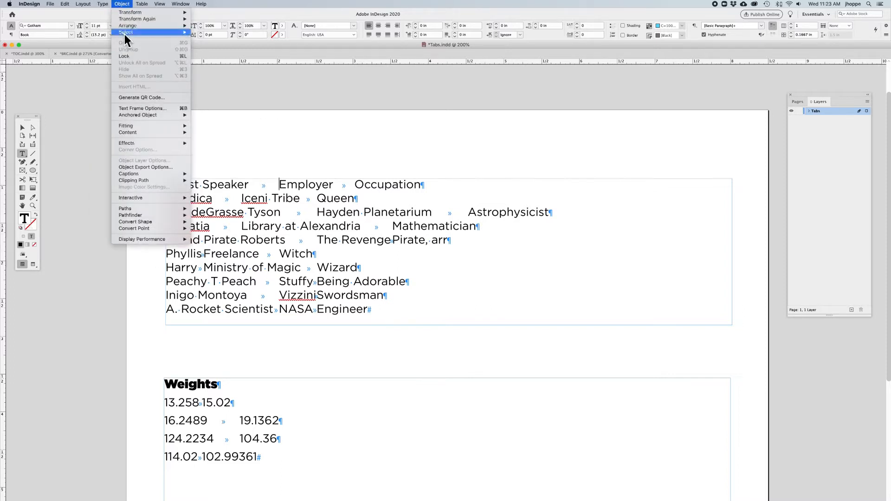
mouse_move(102, 3)
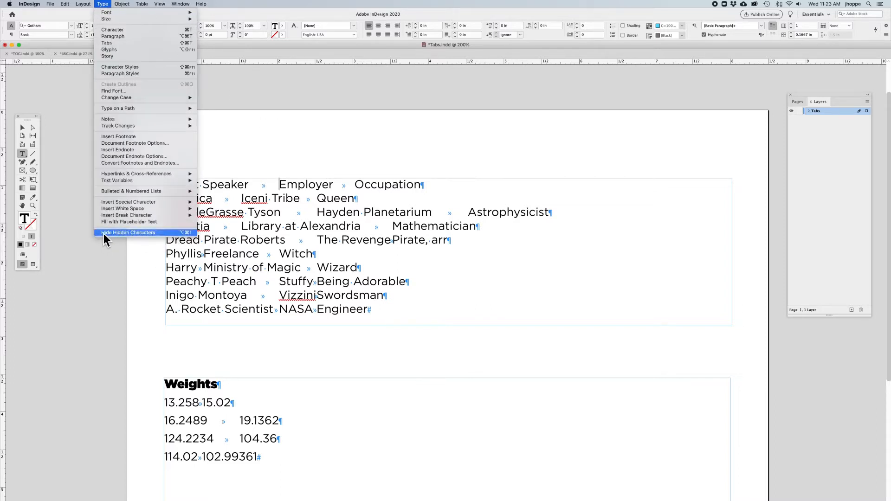
click(125, 252)
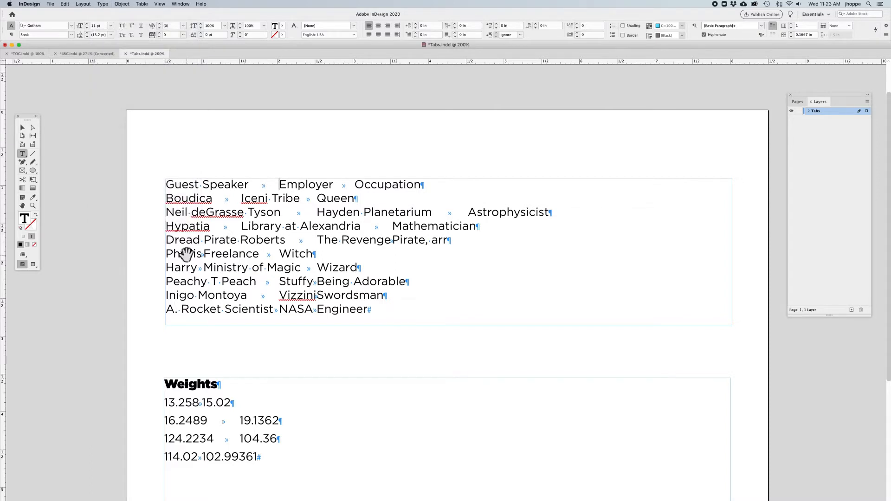
key(super+alt+i)
key(super+alt+i)
Deselect the text frame, preview the page without frame edges and return to the normal view
click(21, 128)
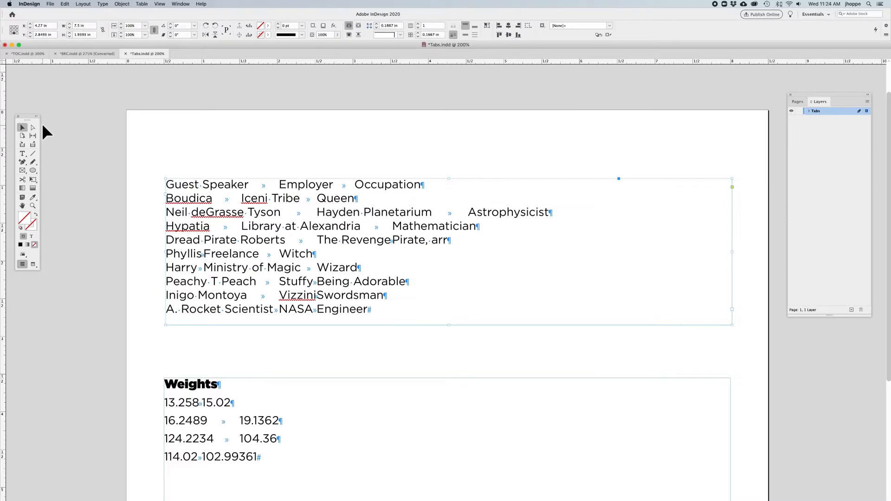
click(150, 155)
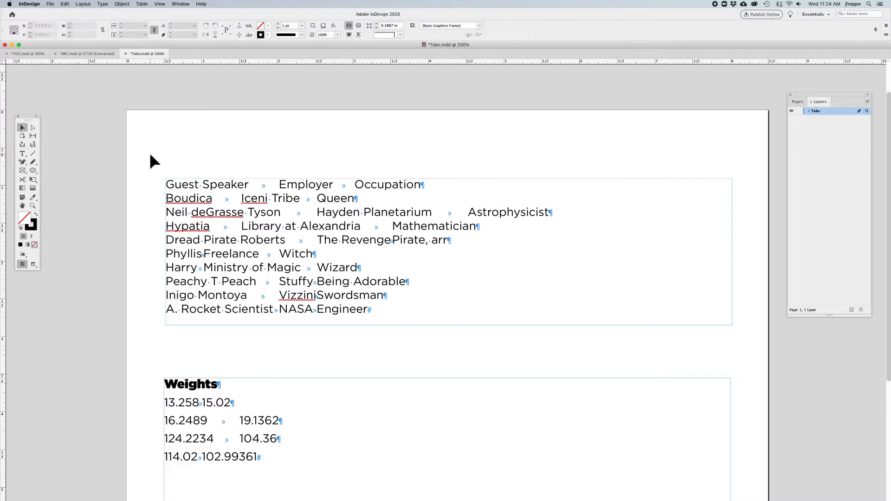
key(w)
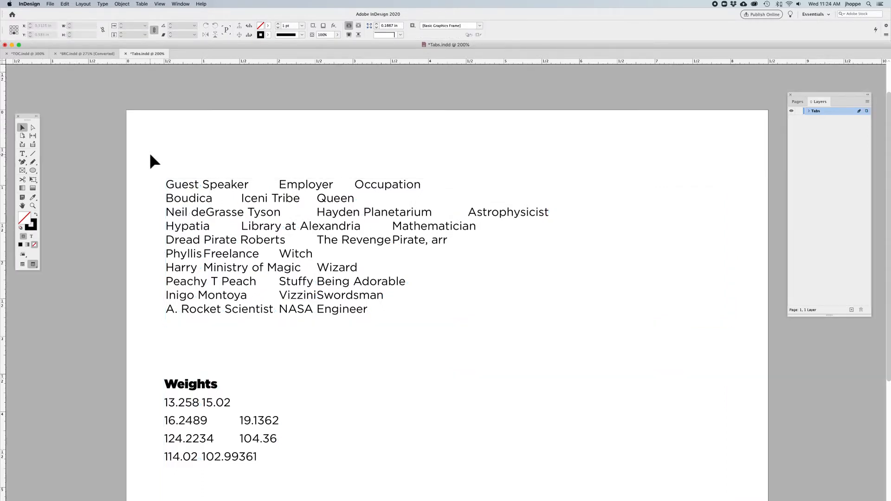
key(w)
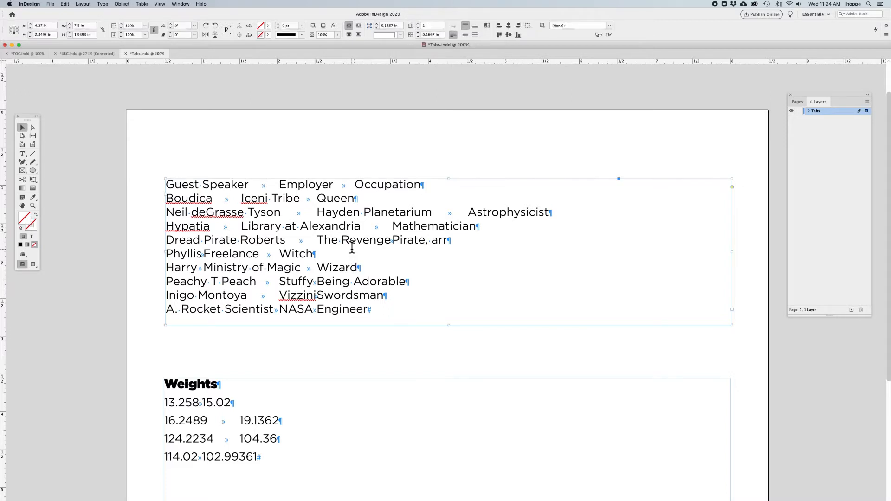
Select all the guest speaker text, show the tab ruler and snap it above the text frame
double_click(352, 251)
key(super+a)
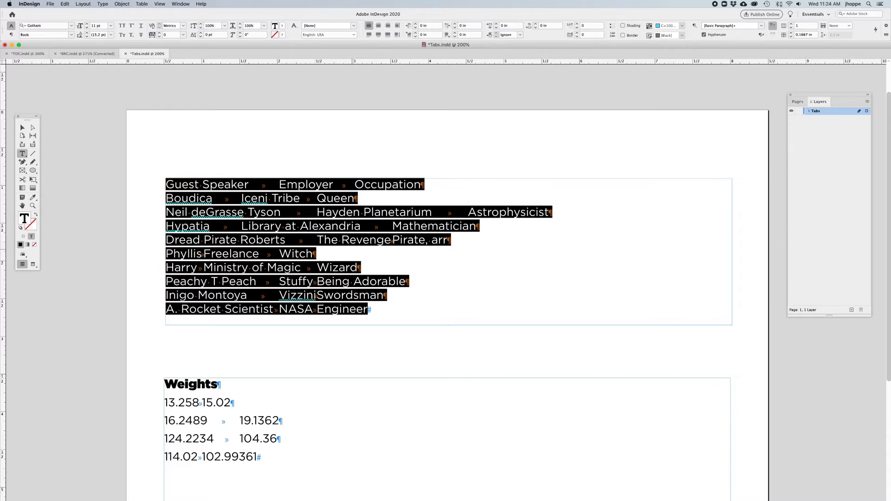
click(104, 4)
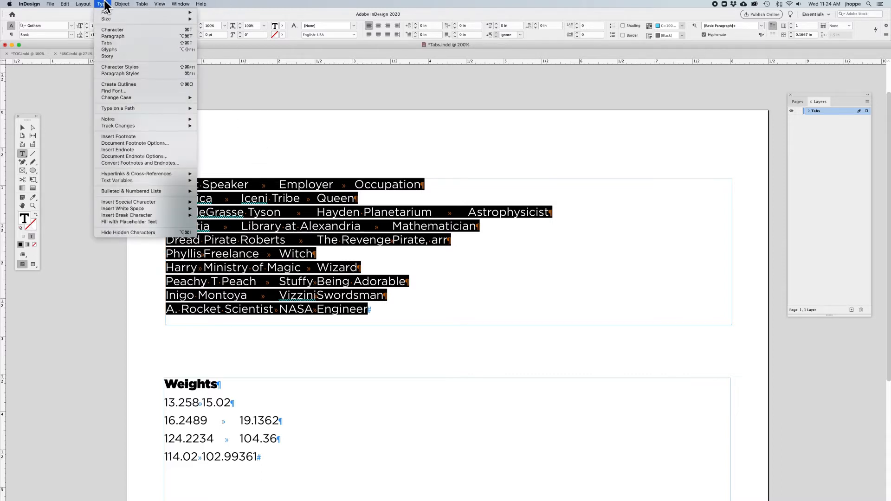
click(107, 44)
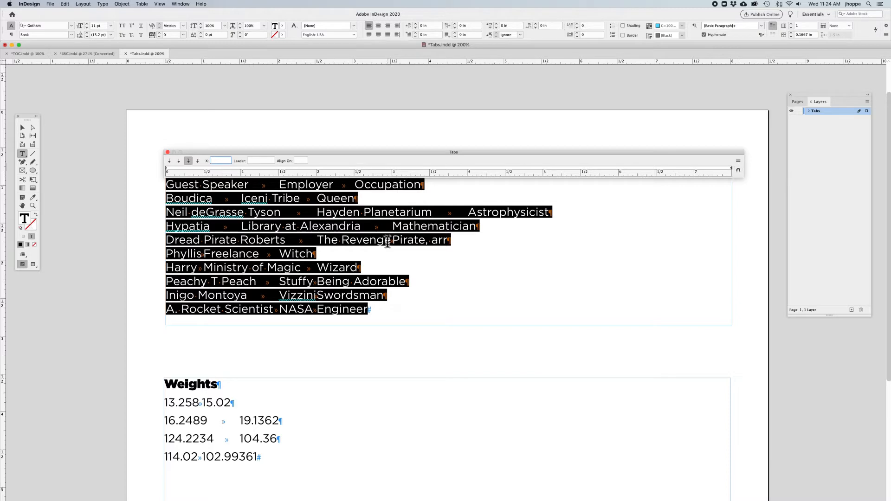
scroll(423, 277, up, 2)
scroll(420, 278, left, 1)
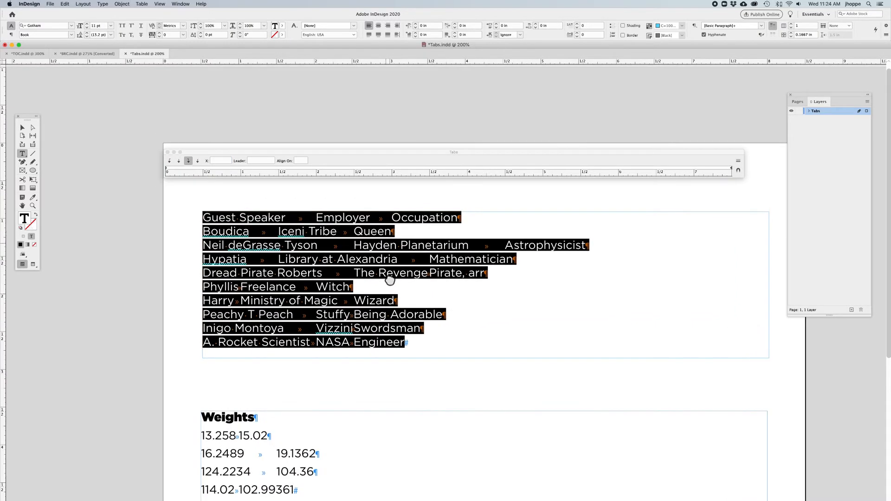
scroll(388, 279, right, 1)
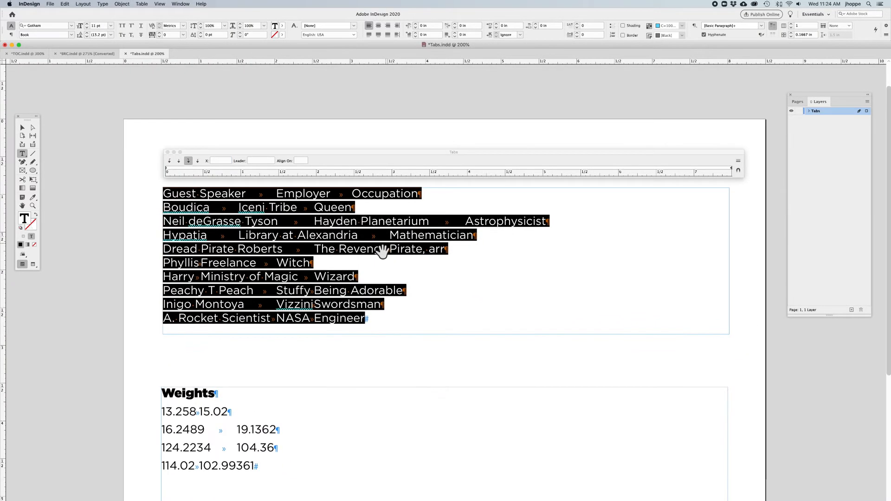
click(738, 172)
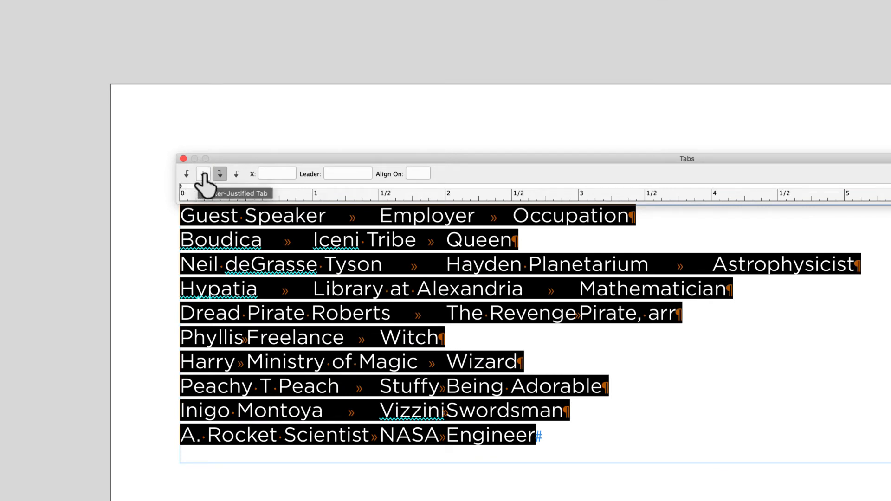
Add left-justified tab stops at 2.25 in and 4.25 in to the selected guest speaker text
click(220, 174)
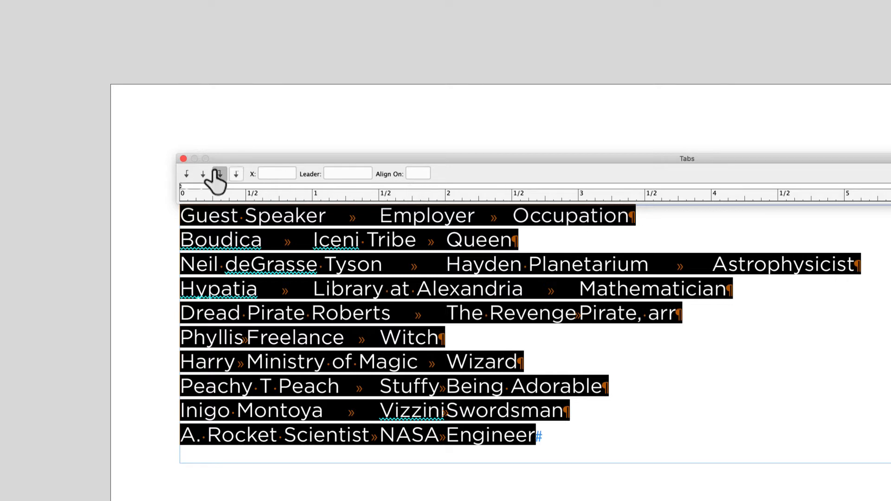
click(189, 174)
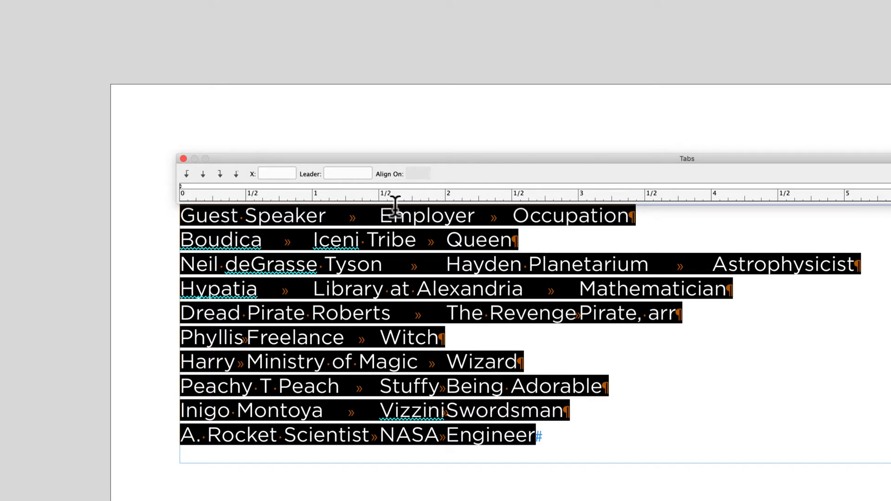
click(480, 185)
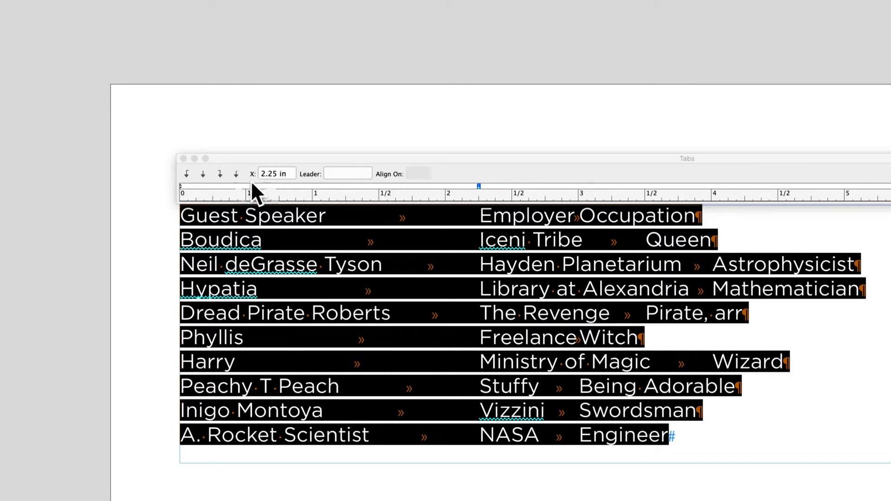
click(188, 178)
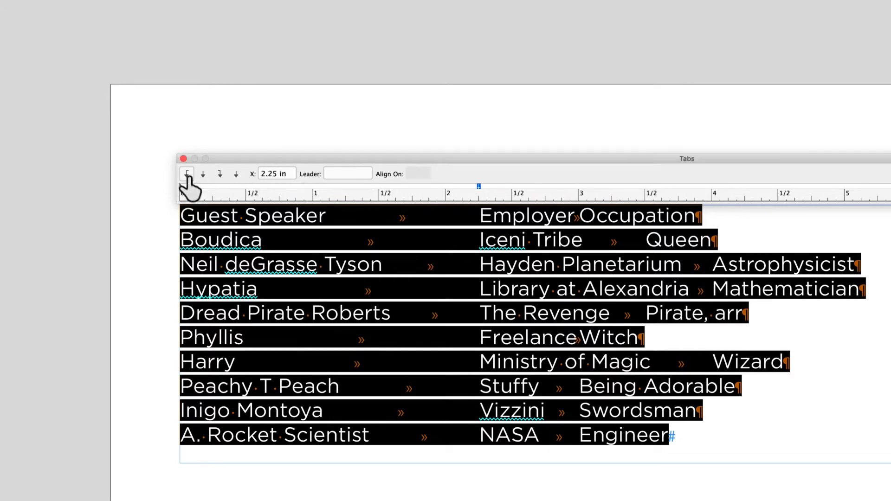
click(747, 186)
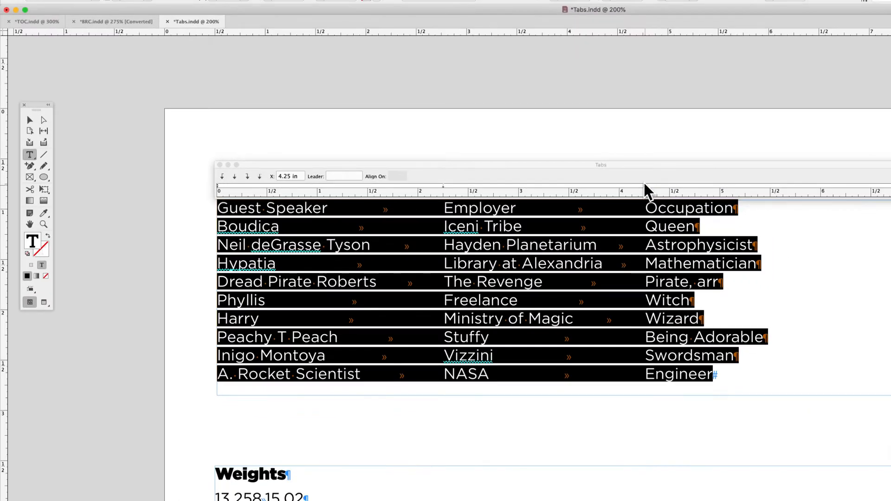
Select all the guest speaker text, change the 2.25 in tab stop to center-justified and move it to about 2.92 in
click(376, 315)
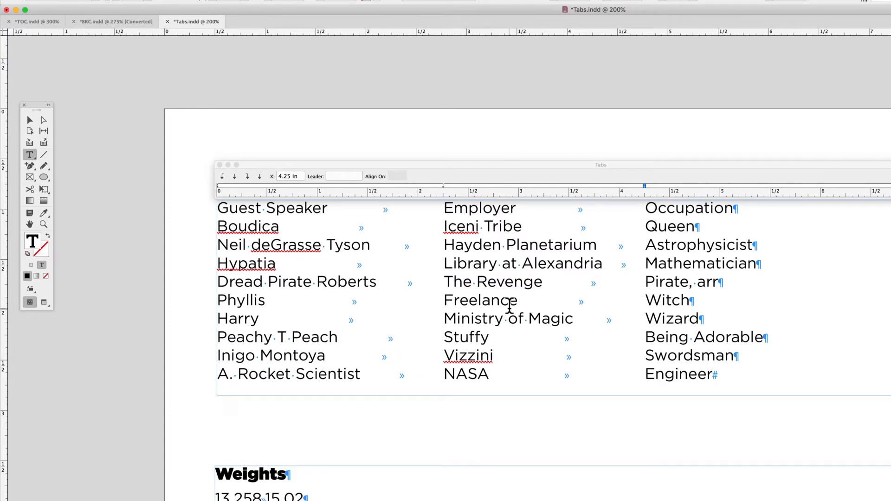
key(super+a)
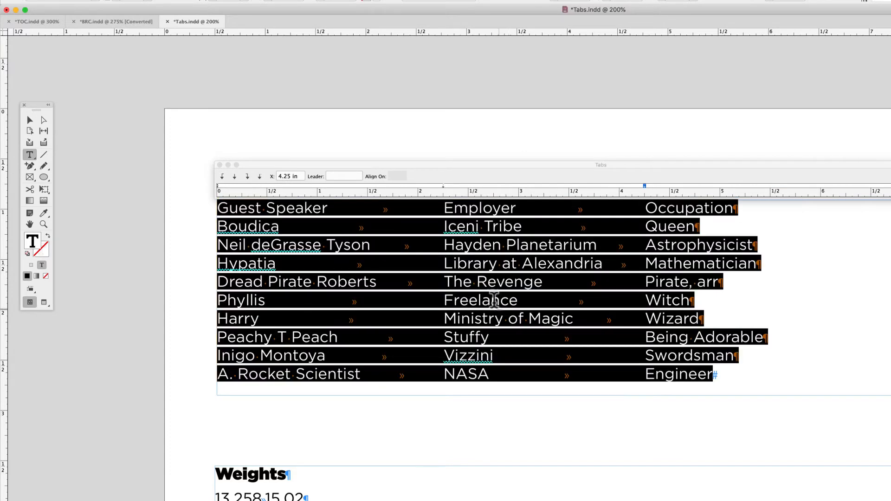
click(444, 186)
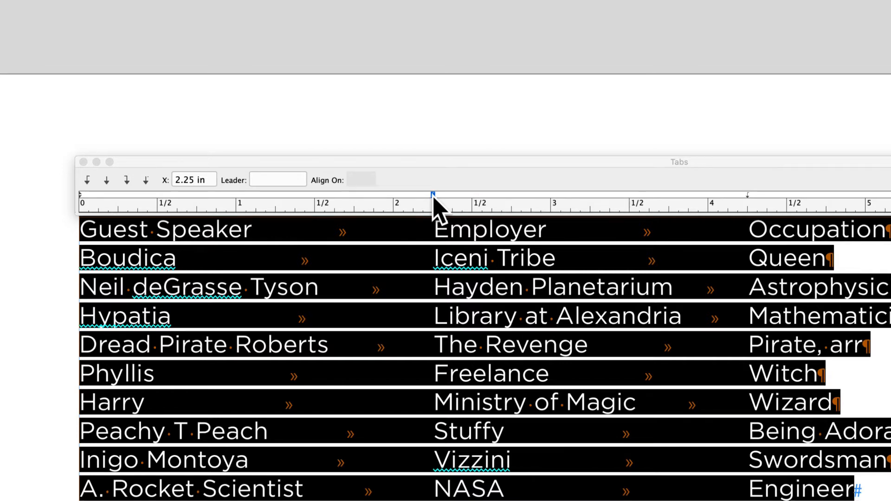
click(106, 181)
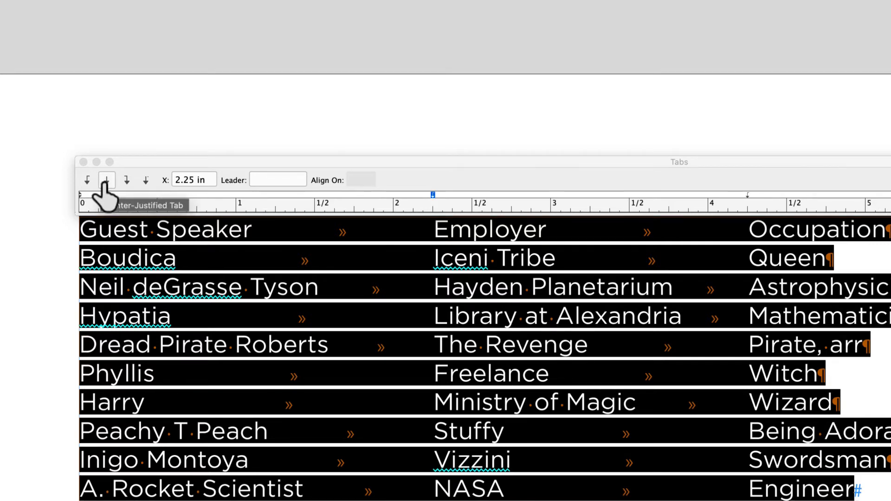
click(105, 183)
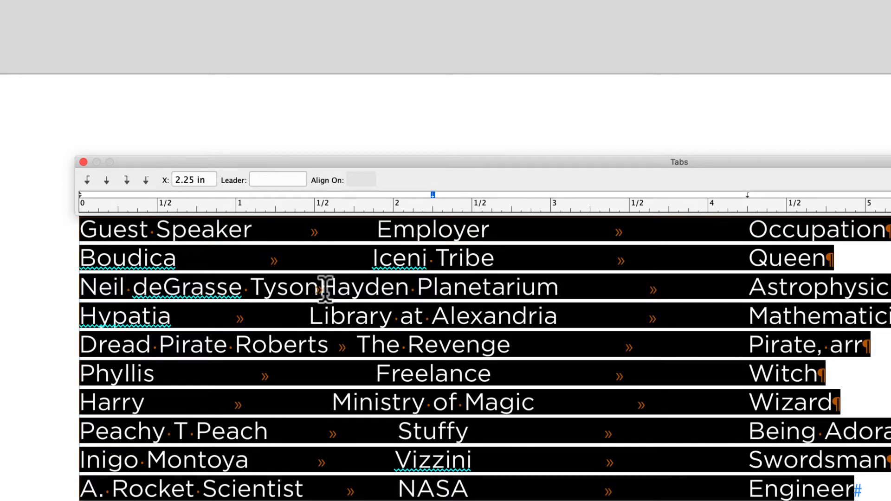
drag(433, 196, 472, 198)
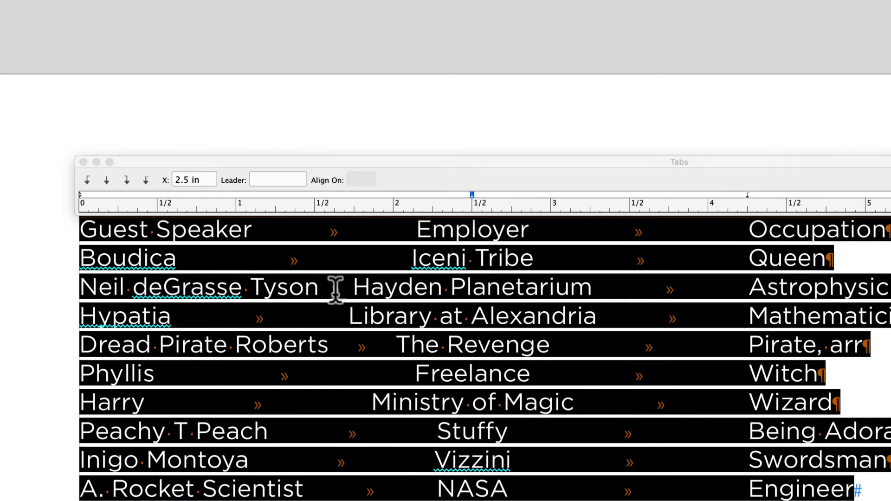
drag(472, 196, 543, 200)
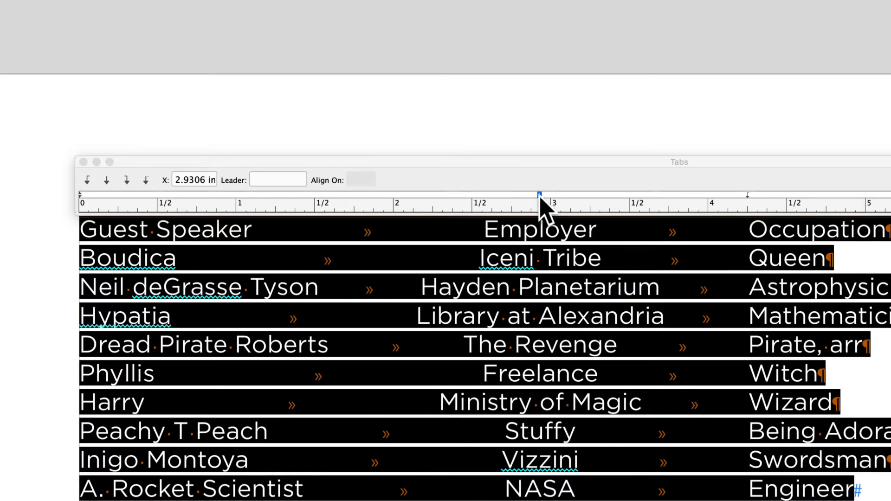
drag(539, 194, 538, 196)
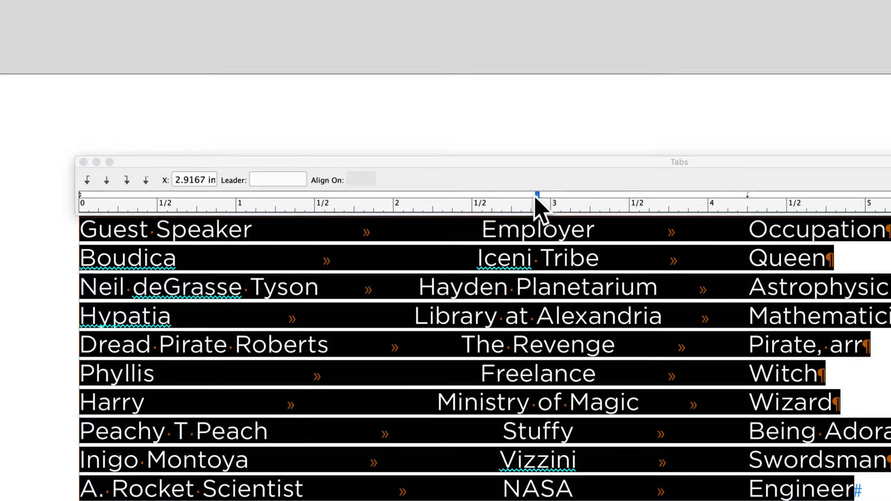
Change the employer column's tab stop to right-justified and move it to about 3.94 in, undoing its accidental removal on the way
click(127, 182)
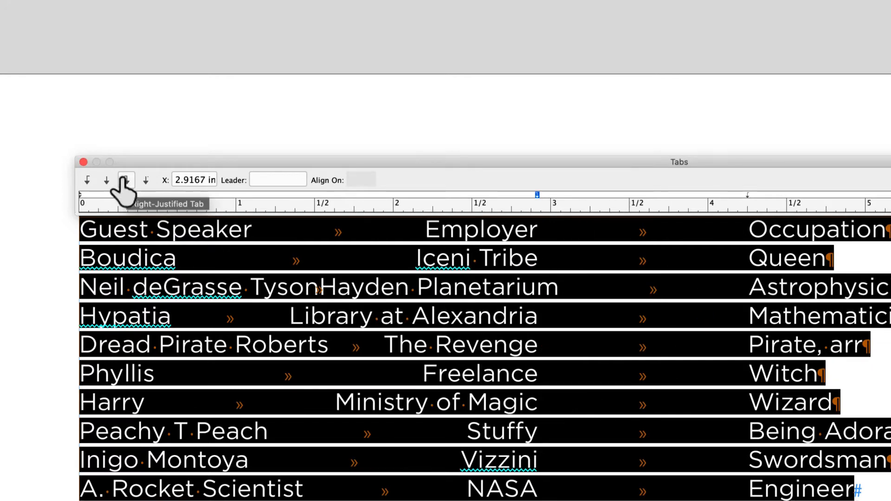
click(538, 195)
drag(538, 196, 586, 211)
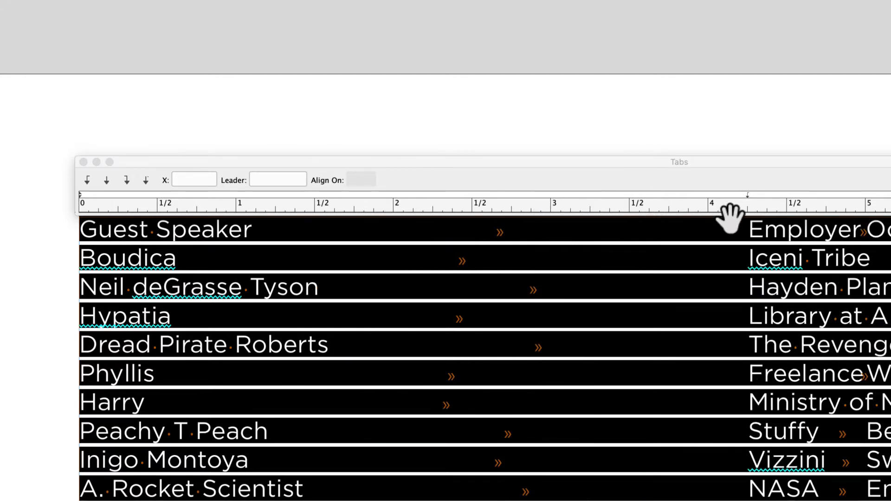
key(super+z)
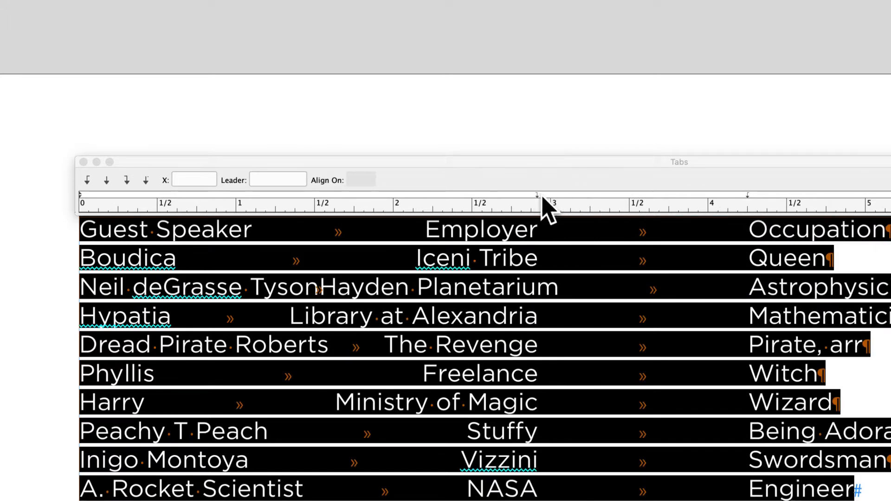
drag(538, 197, 709, 212)
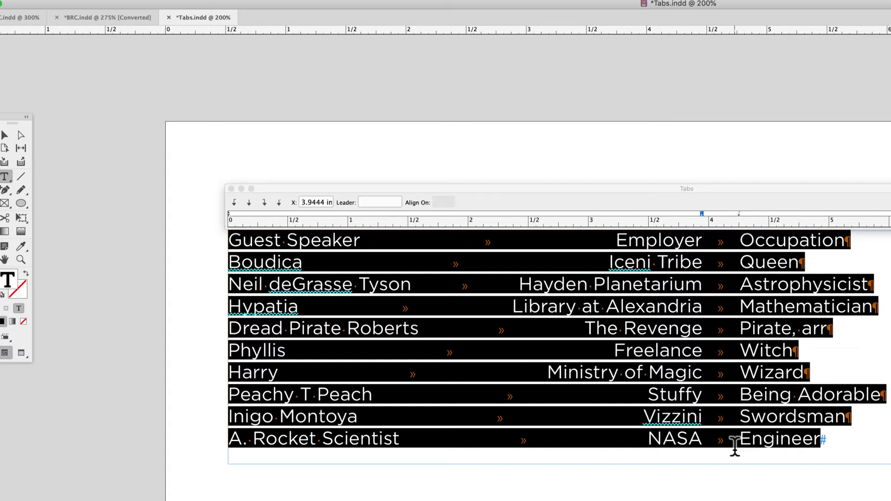
Make the employer column's tab stop left-justified at 2.125 in and snap the tab ruler back above the text frame
scroll(735, 447, up, 3)
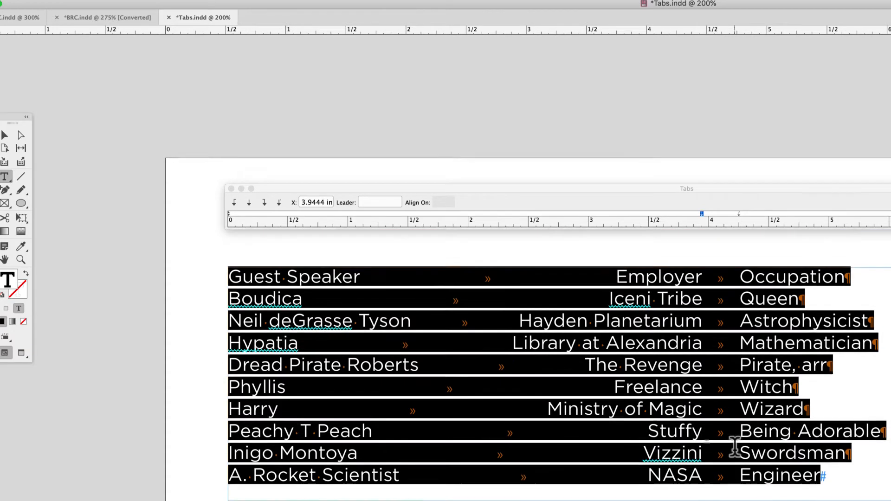
click(235, 202)
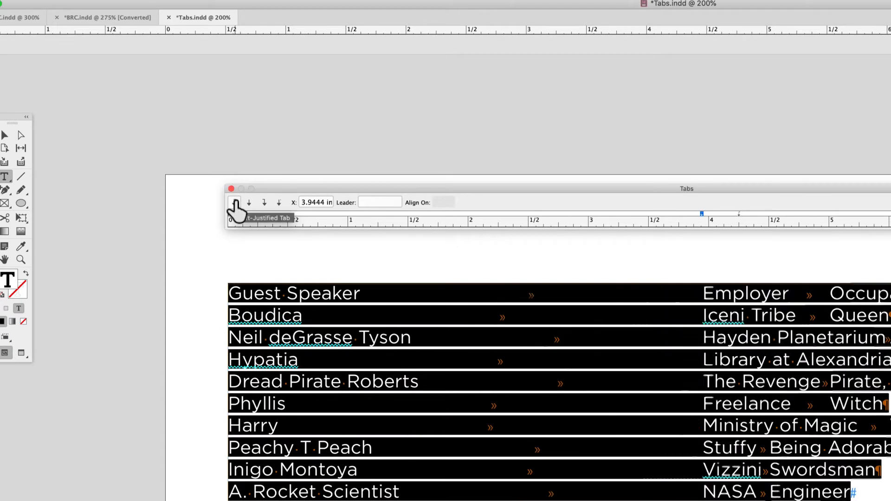
drag(703, 214, 483, 214)
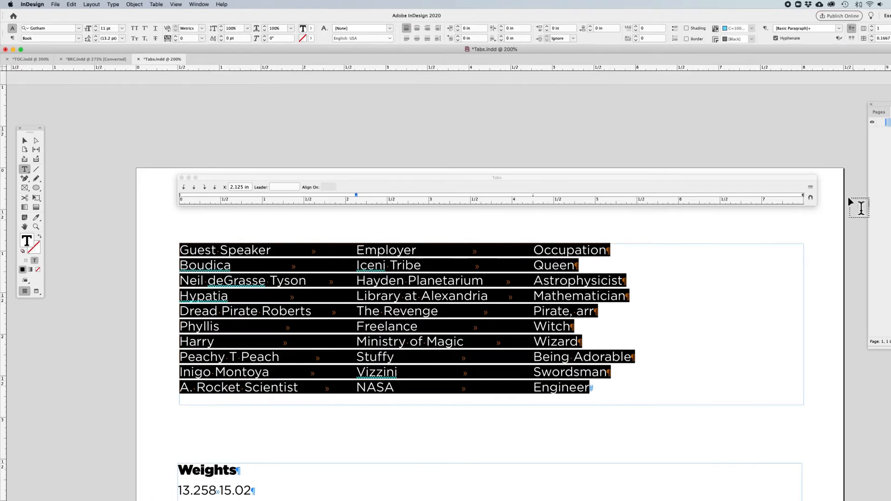
click(811, 198)
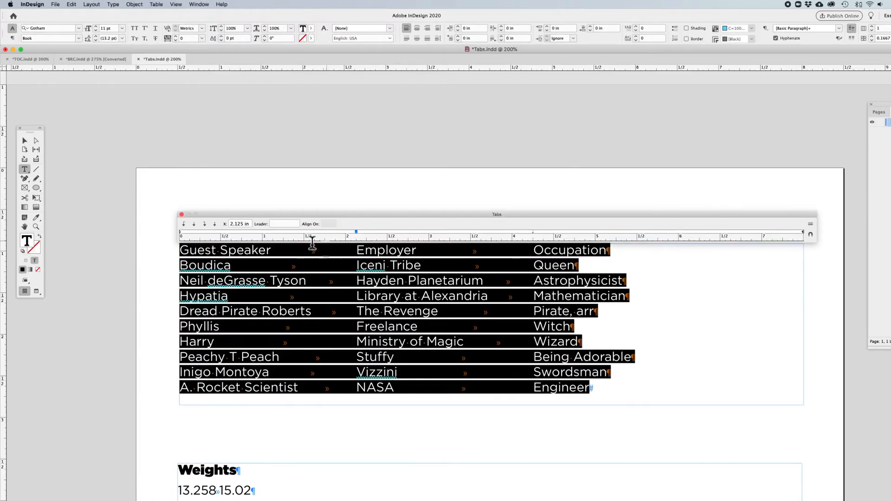
click(401, 256)
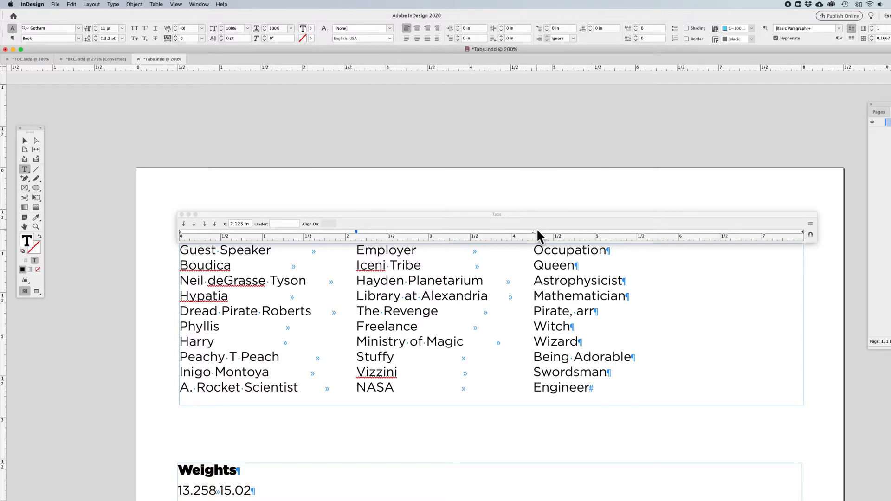
Insert an extra tab character before Employer in the header row, select each tab character in turn and delete the extra one
click(331, 251)
key(Tab)
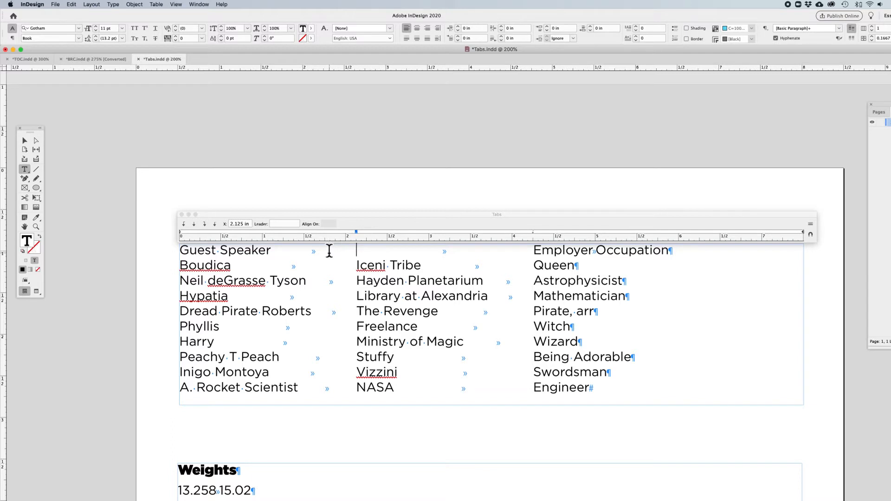
double_click(331, 251)
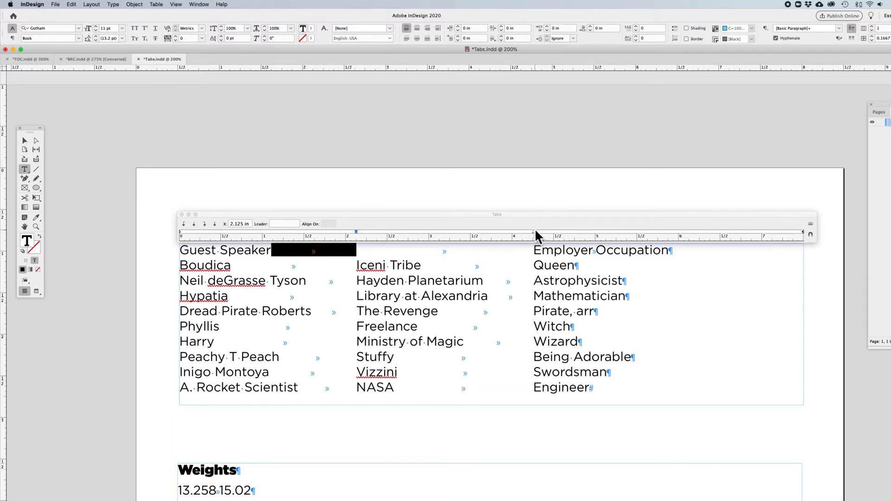
click(296, 252)
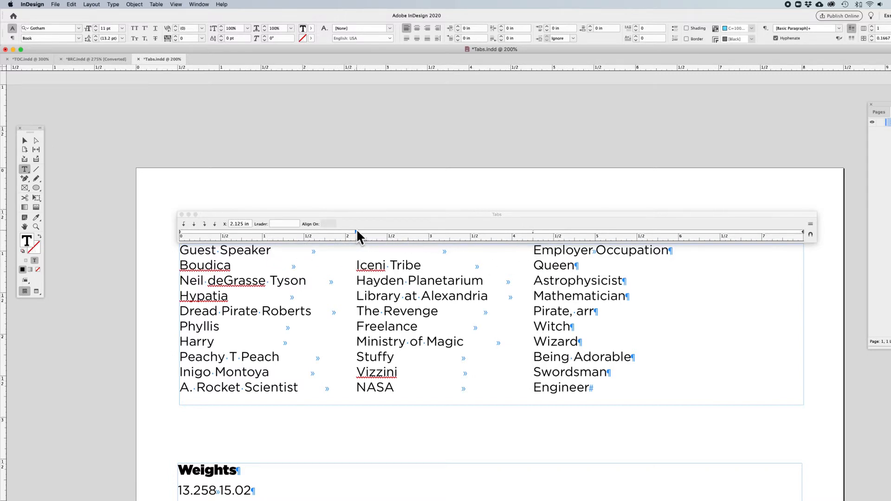
double_click(465, 249)
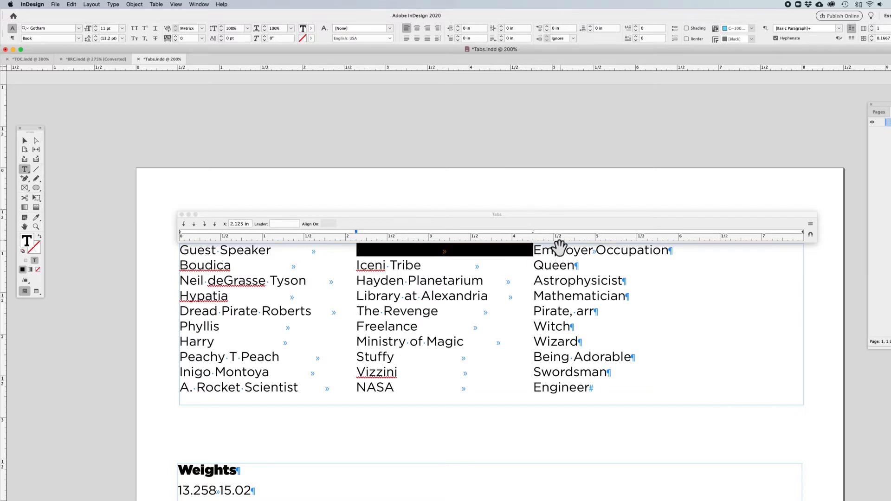
key(BackSpace)
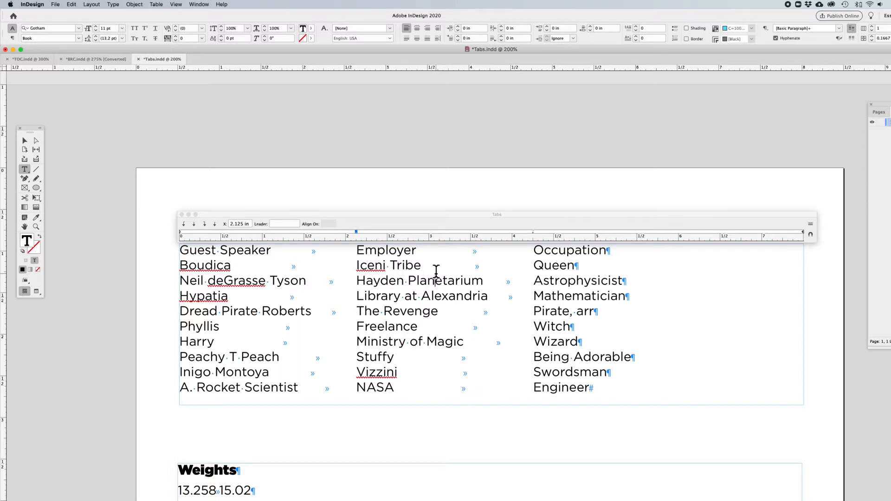
Remove the occupation column's tab stop from the header row, and from all rows after selecting the whole list
drag(300, 251, 331, 253)
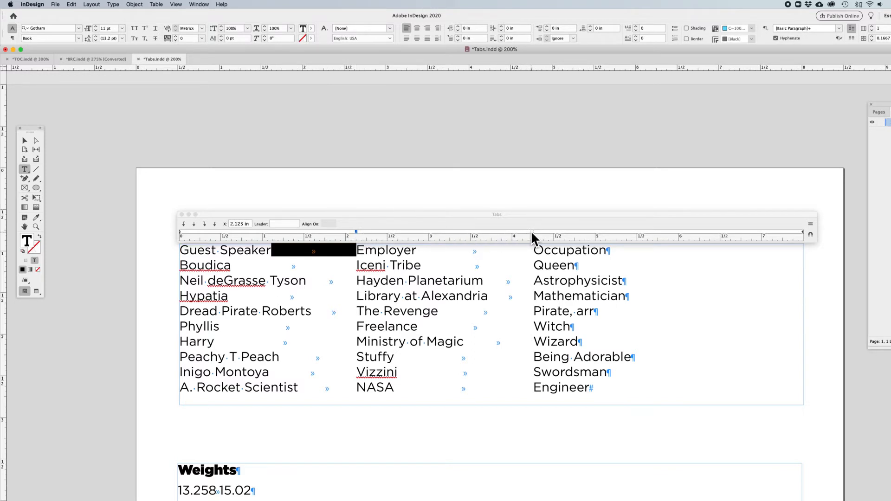
drag(533, 231, 547, 260)
click(560, 281)
key(super+a)
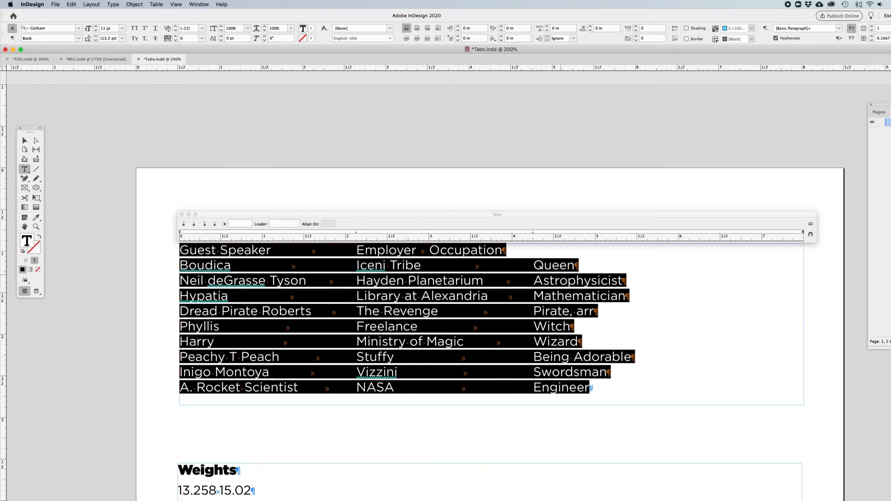
drag(534, 231, 535, 246)
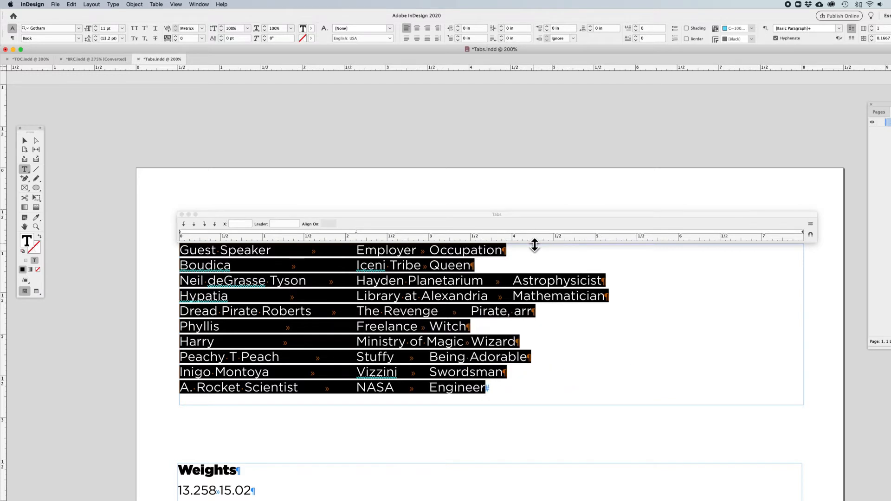
Move the remaining tab stop to 2 in and repeat it at equal intervals along the ruler
drag(356, 231, 346, 231)
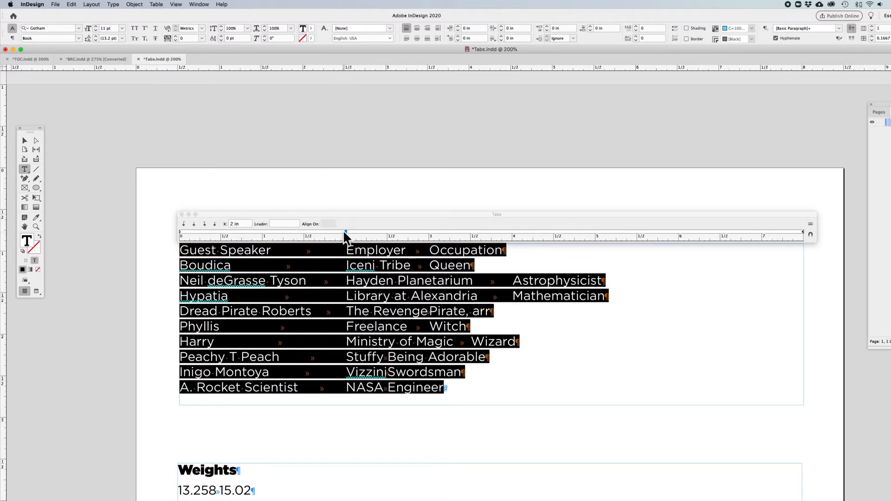
click(224, 223)
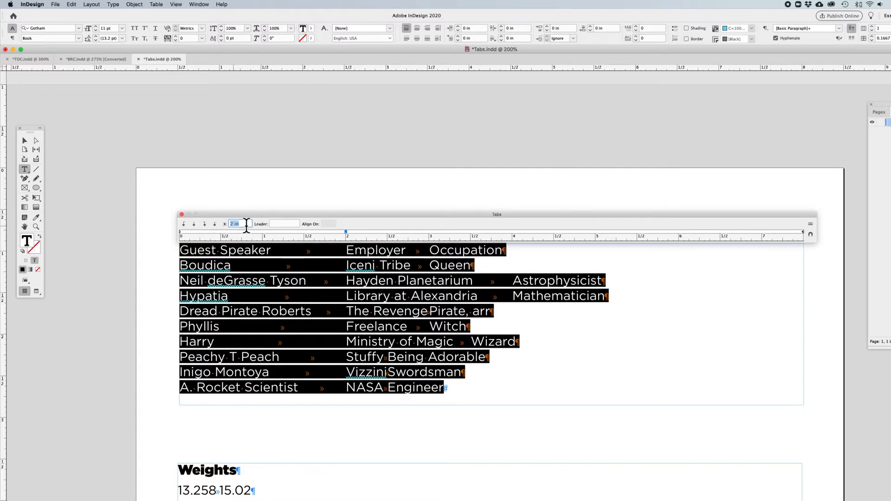
key(Return)
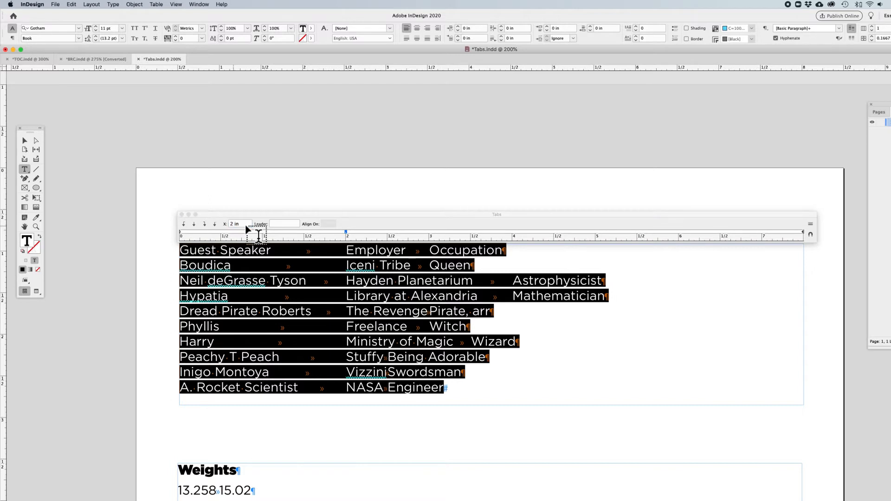
click(242, 224)
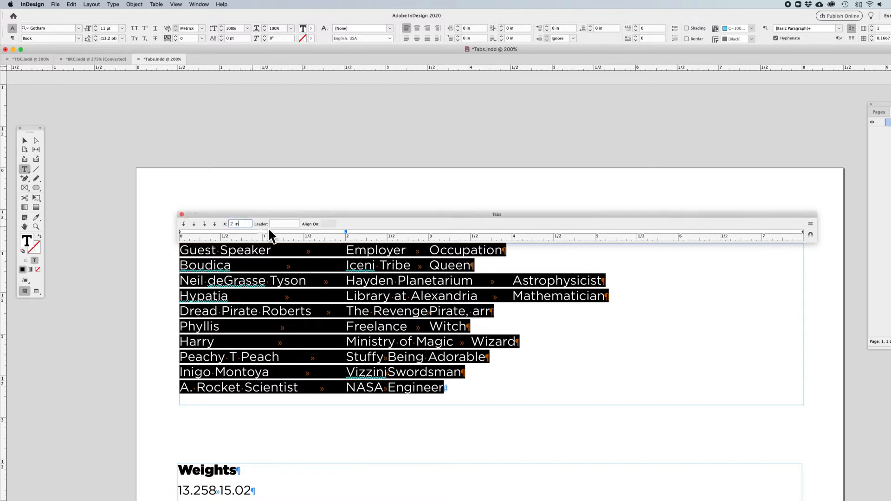
click(348, 233)
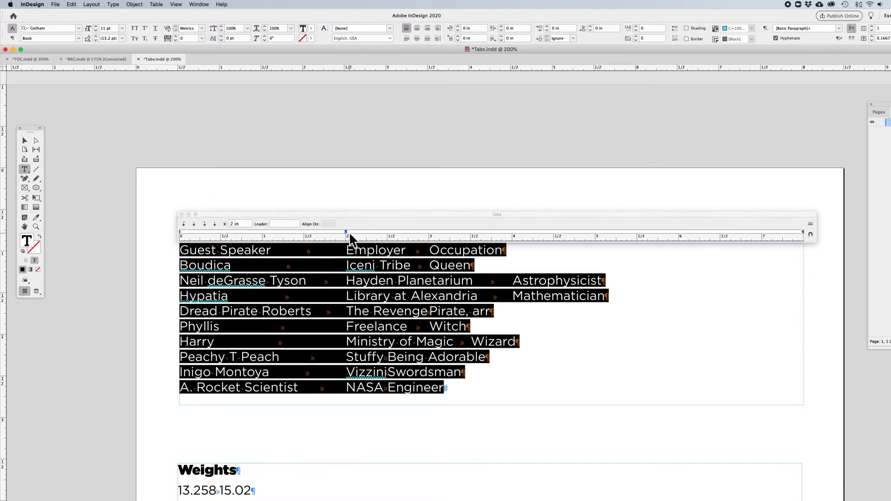
click(810, 225)
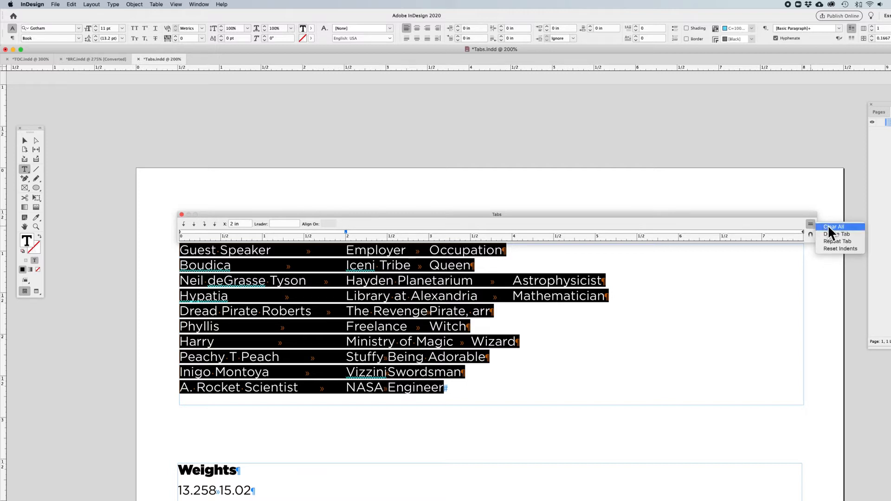
click(850, 241)
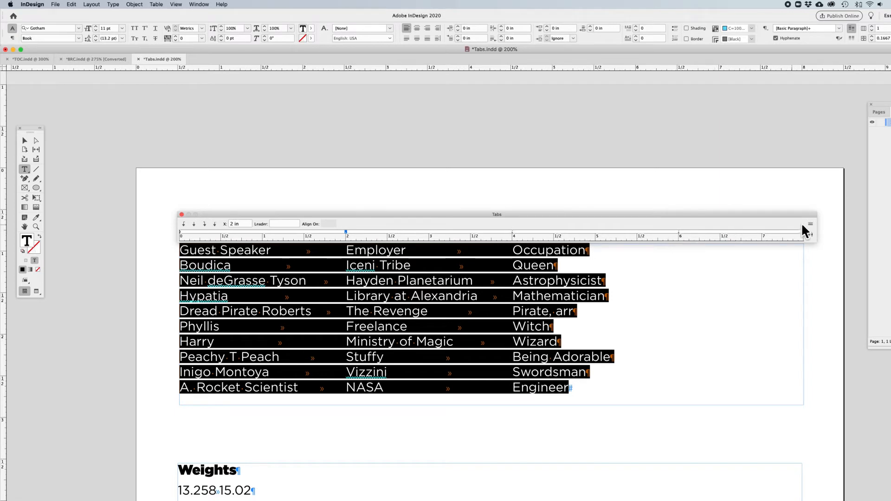
Widen the tab ruler and add a fourth tabbed column with the header Place and the entry New York in the row below
drag(810, 234, 866, 234)
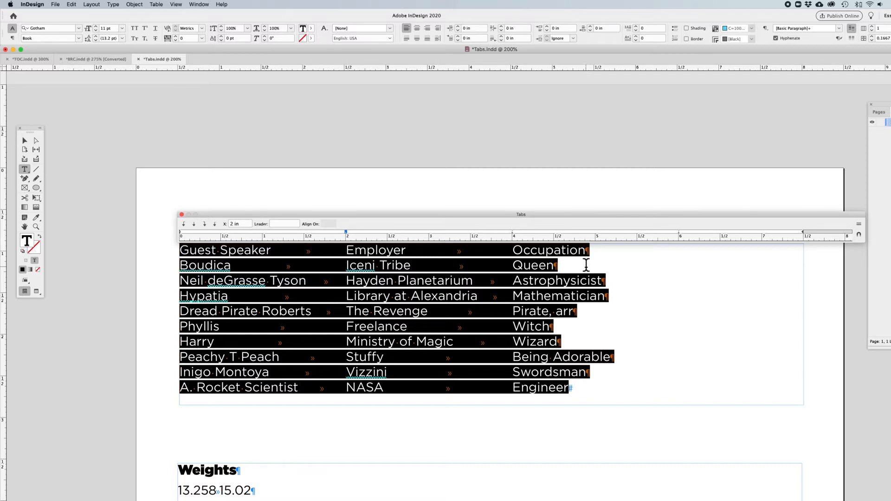
click(642, 280)
key(Tab)
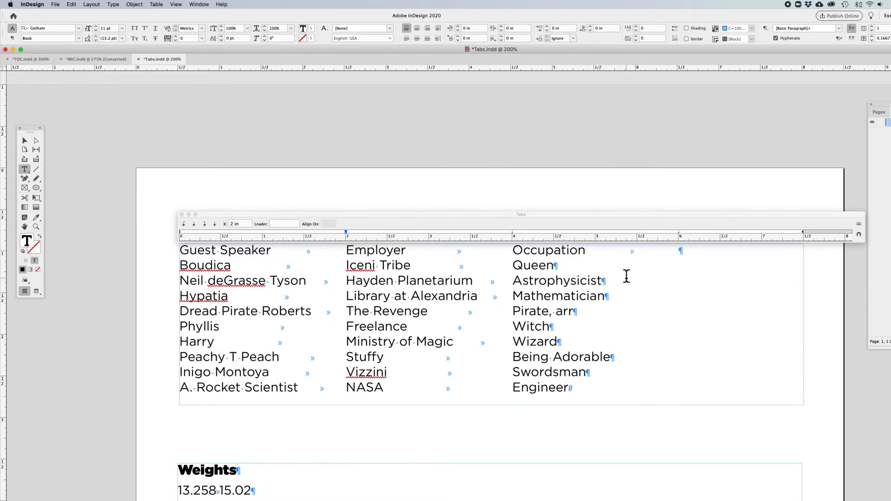
text(Place)
click(576, 267)
key(Tab)
text(New York)
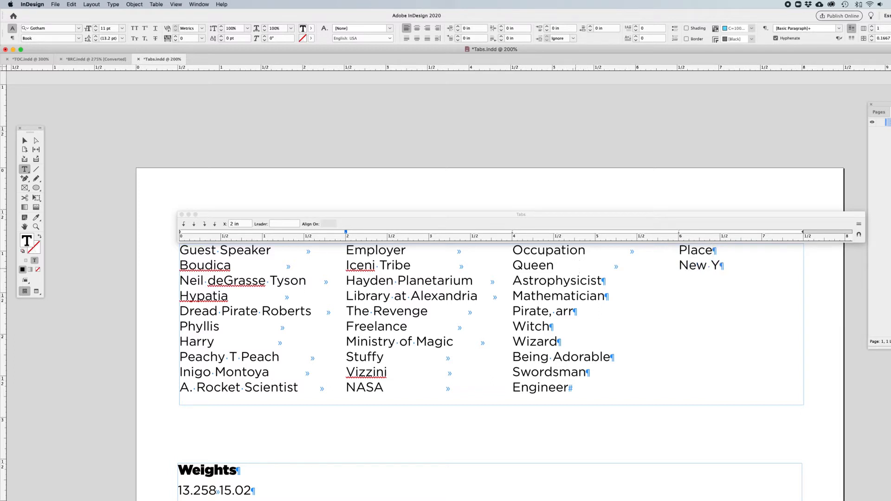
Add a tabbed Place entry reading Seattle at the end of the Astrophysicist row
click(603, 281)
key(Tab)
text(Seattle)
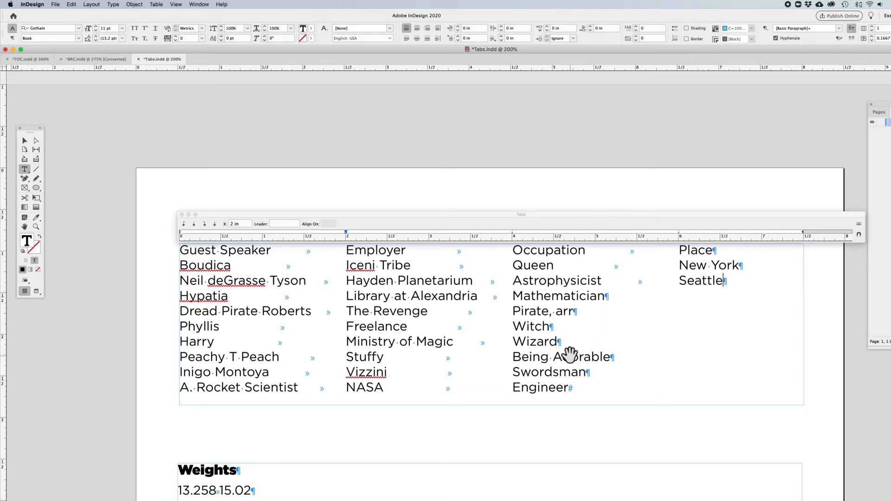
Select the four rows under Weights, position the tab ruler above their text frame, and add a decimal tab stop at 2 in
scroll(570, 355, up, 1)
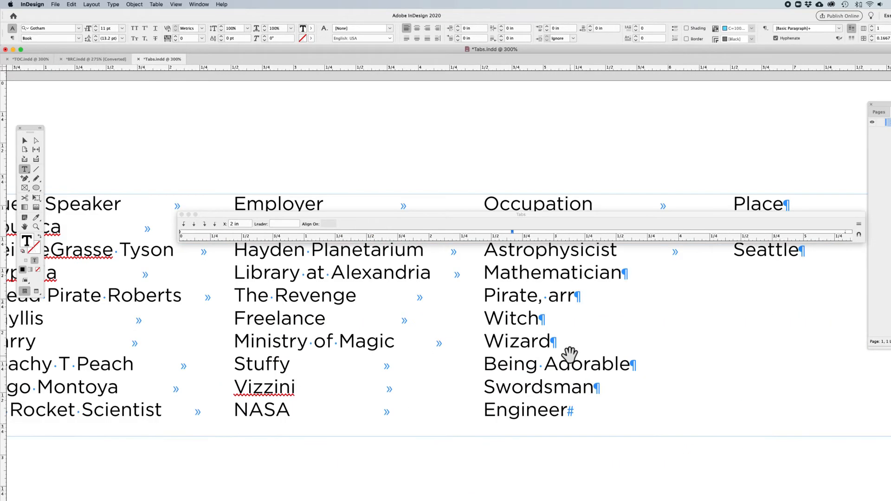
scroll(570, 355, up, 1)
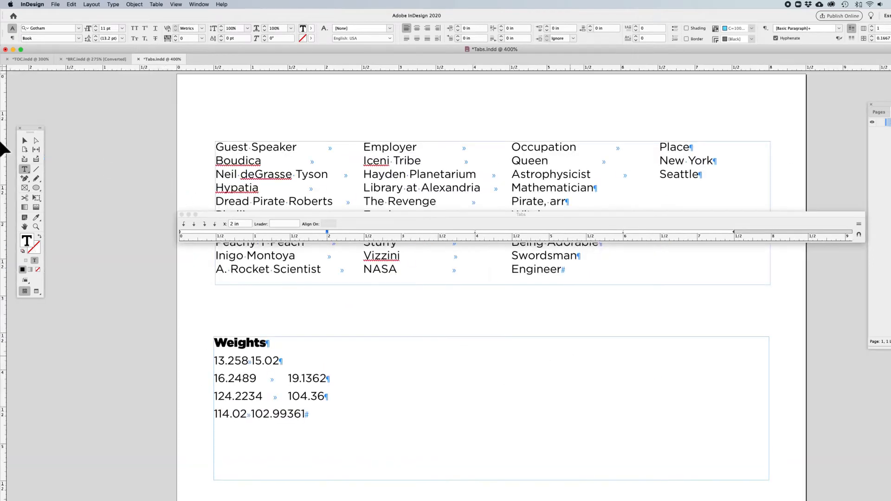
click(171, 254)
drag(330, 413, 200, 359)
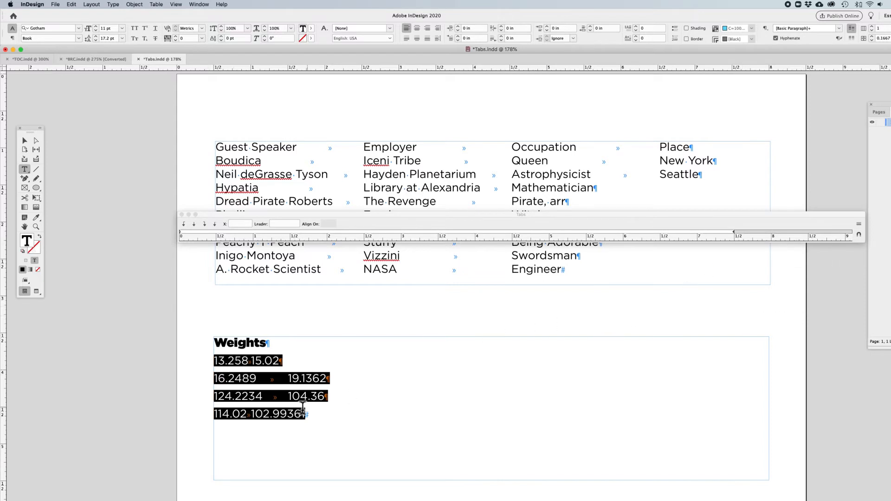
click(858, 235)
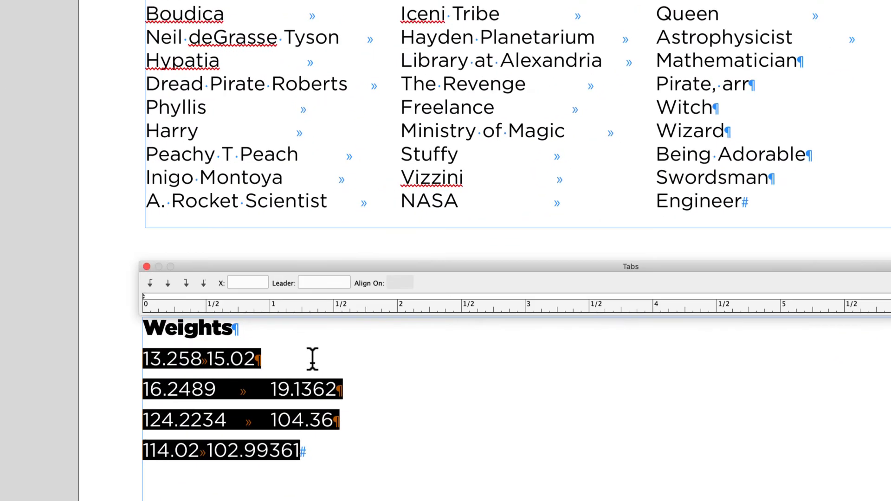
click(205, 284)
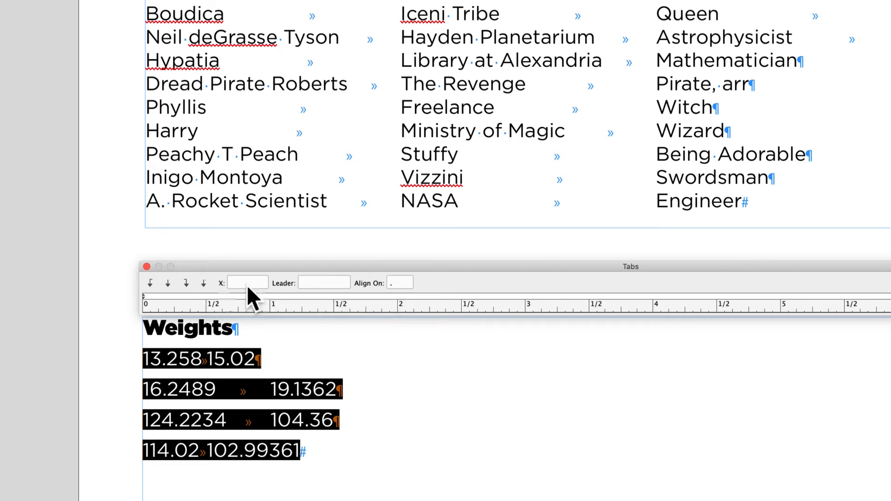
click(397, 298)
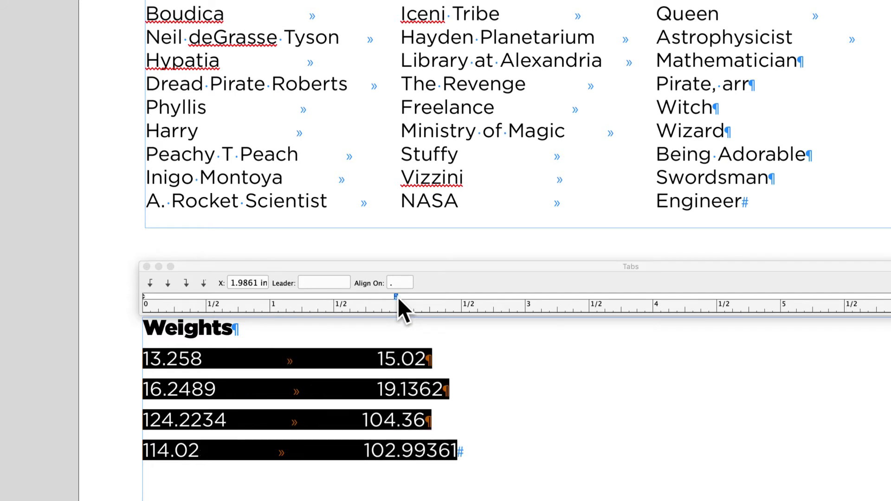
drag(397, 296, 399, 296)
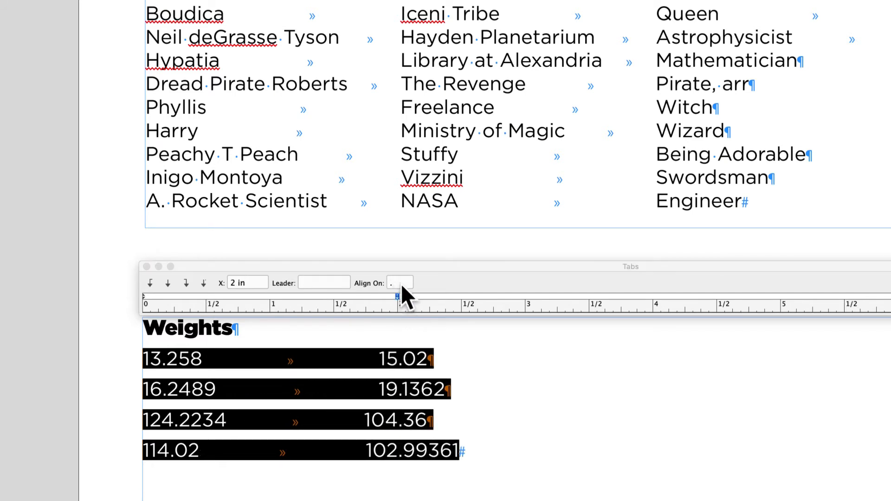
Try aligning the weights' decimal tab stop on the character 2, and set its alignment character back to a period
click(401, 283)
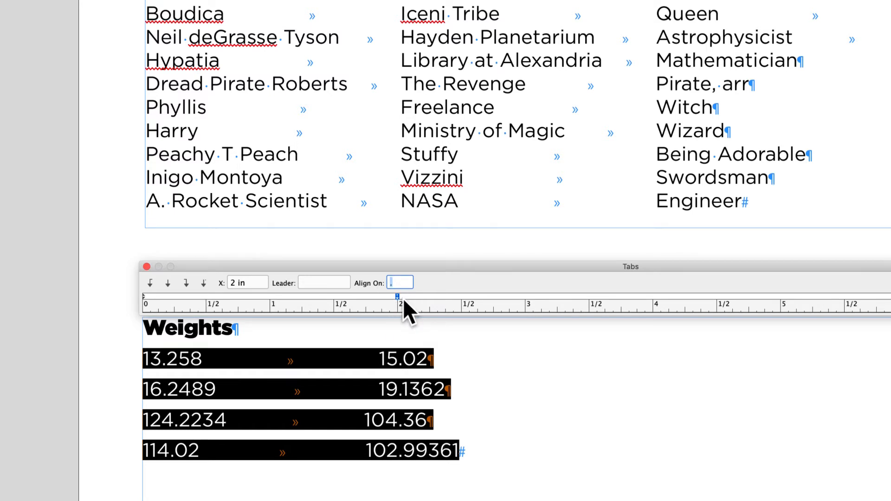
text(2)
key(Return)
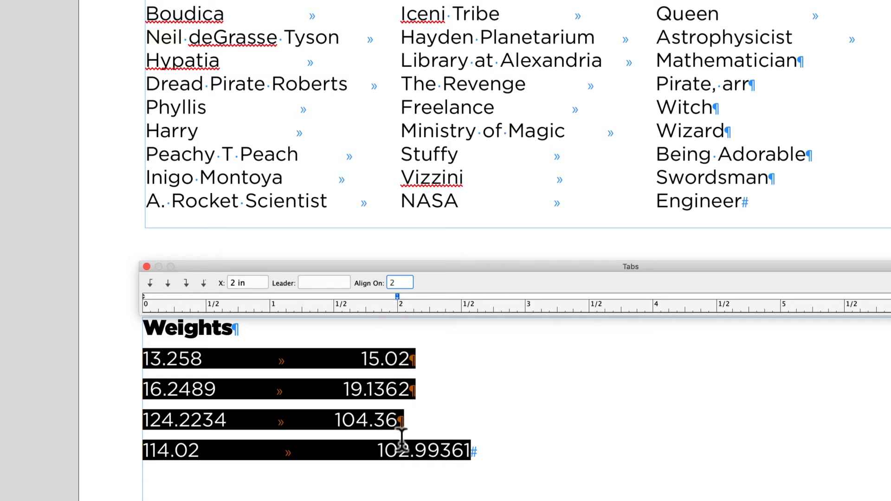
double_click(406, 282)
text(.)
key(Return)
click(403, 282)
drag(406, 284, 306, 282)
click(403, 282)
key(Return)
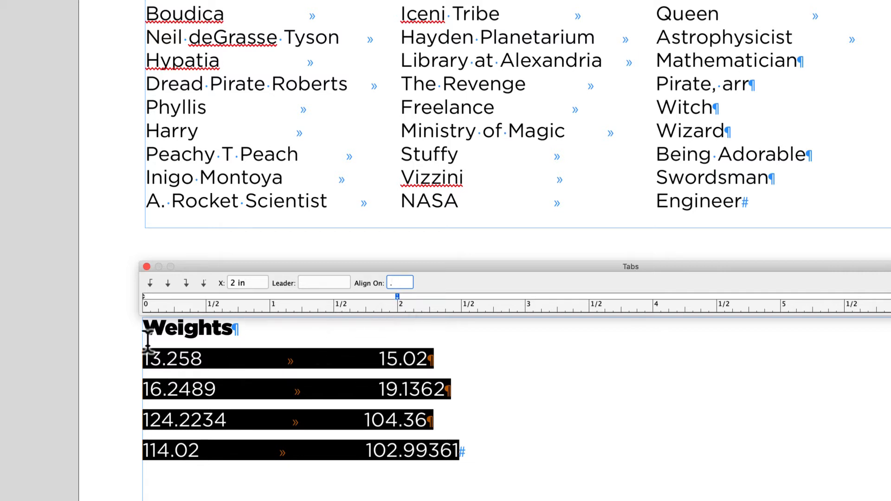
Insert a tab character before the first number in each of the four weight rows
click(144, 350)
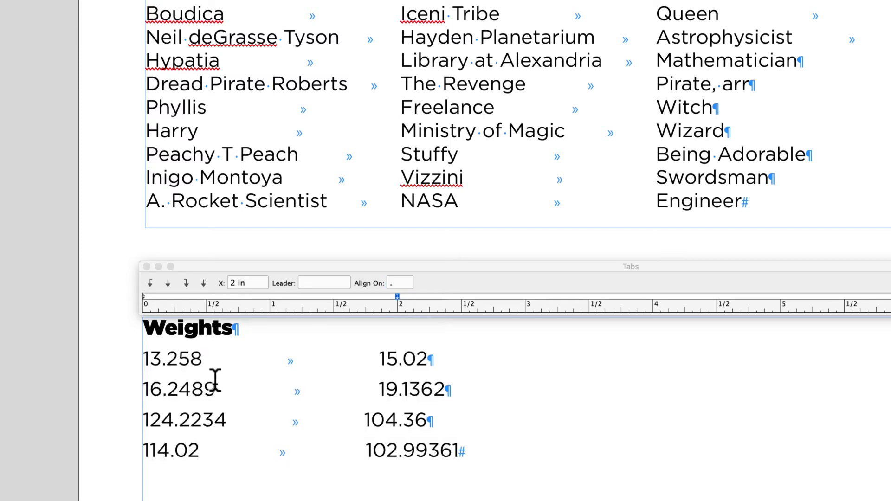
key(Tab)
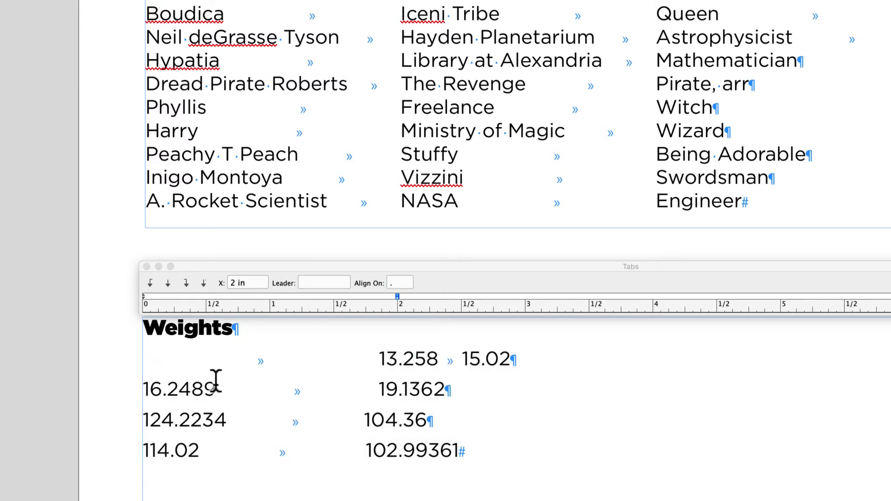
click(145, 389)
key(Tab)
click(143, 419)
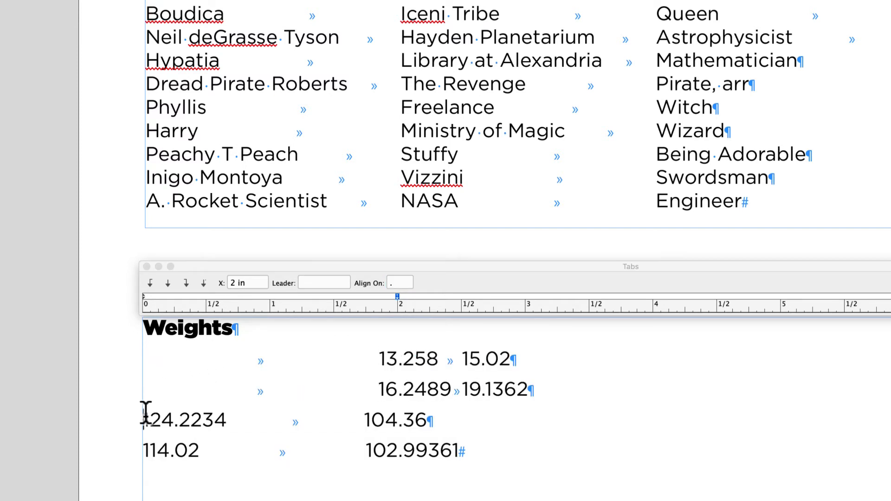
key(Tab)
click(144, 446)
key(Tab)
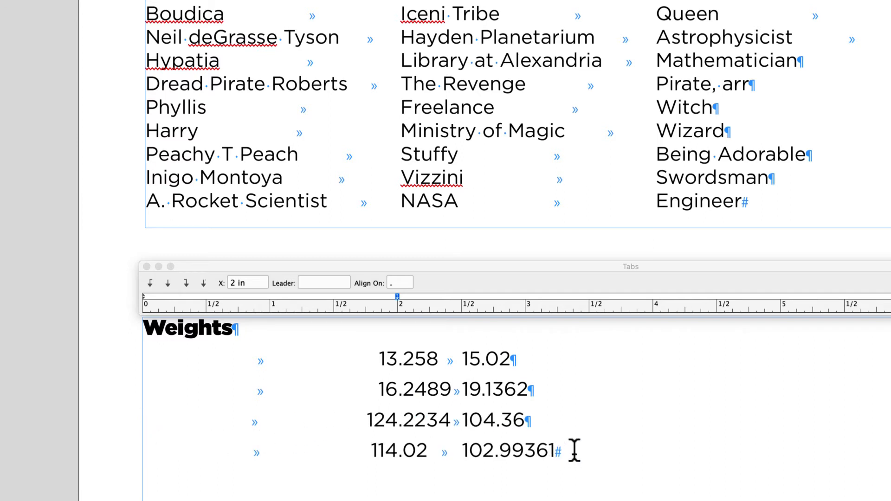
Set decimal tab stops at 0.75 in and 2 in for all four weight rows
drag(575, 450, 139, 360)
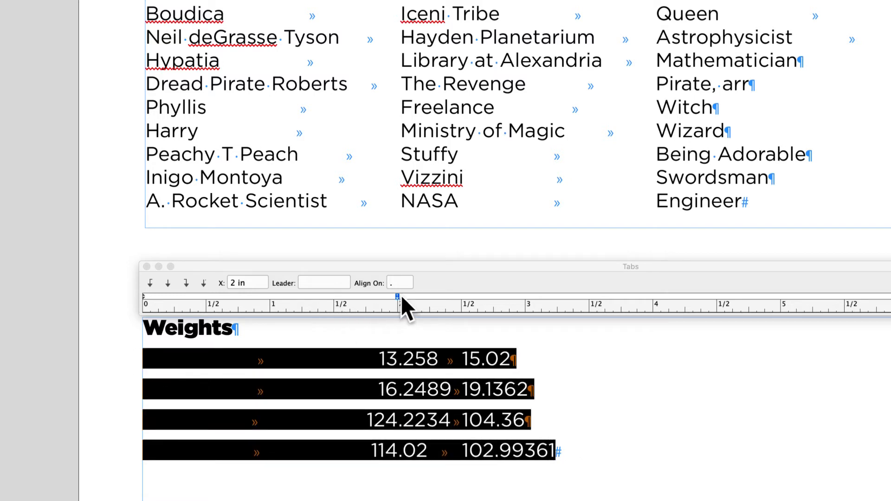
drag(399, 297, 271, 298)
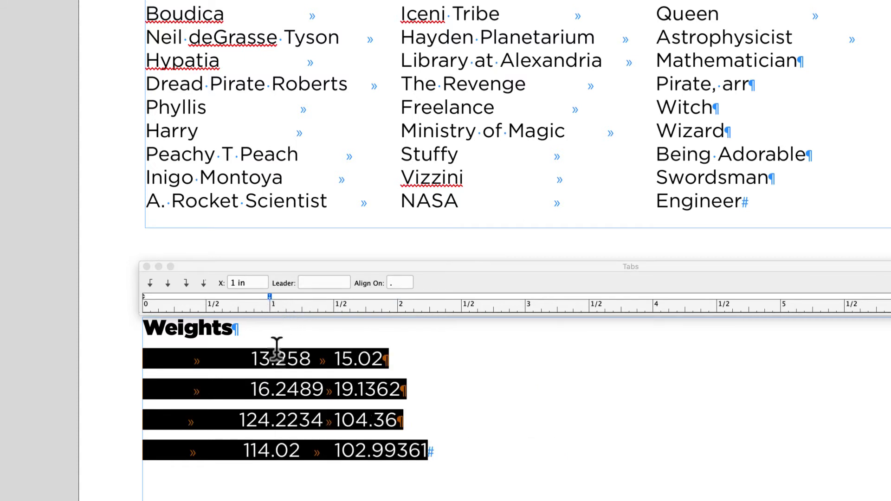
click(398, 296)
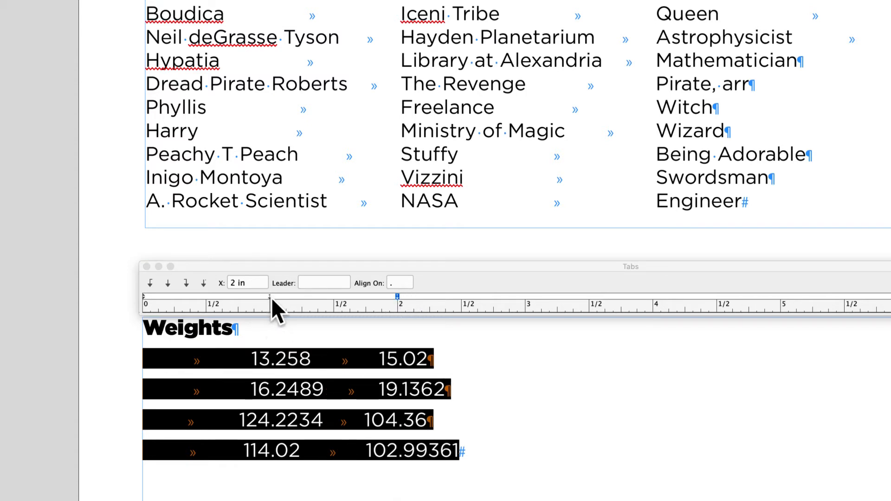
drag(268, 298, 238, 296)
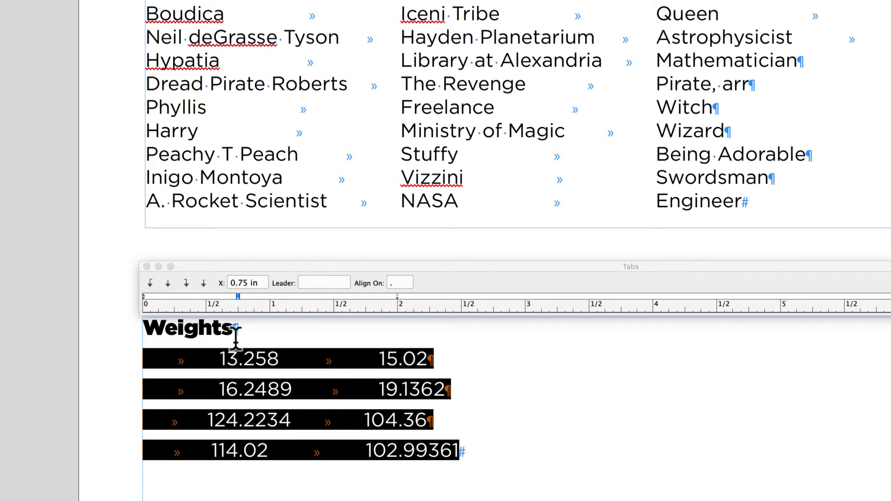
click(238, 297)
Examine the tab positions in the Ministry of Magic row and the alignment character of the weights' first decimal tab stop
click(147, 130)
click(468, 131)
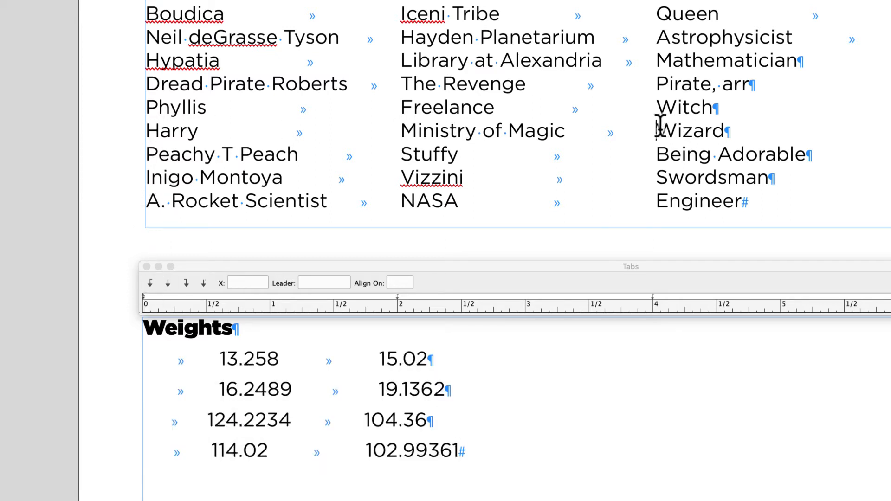
drag(159, 123, 184, 163)
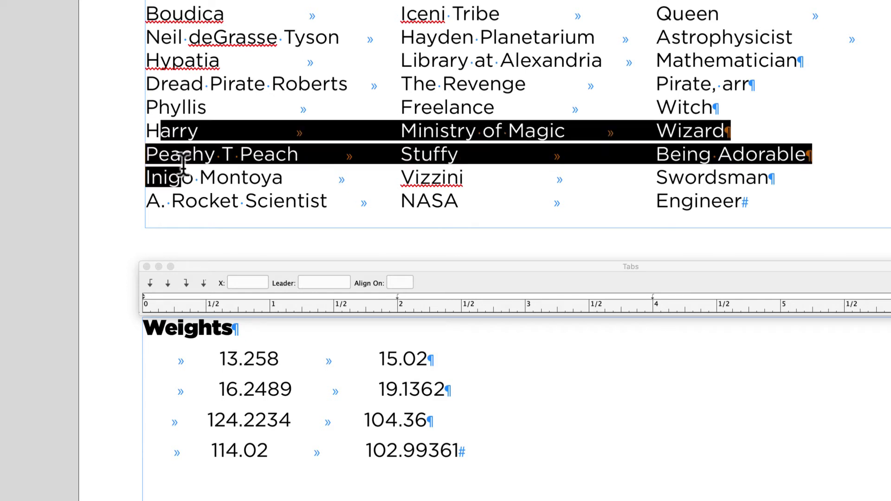
click(441, 147)
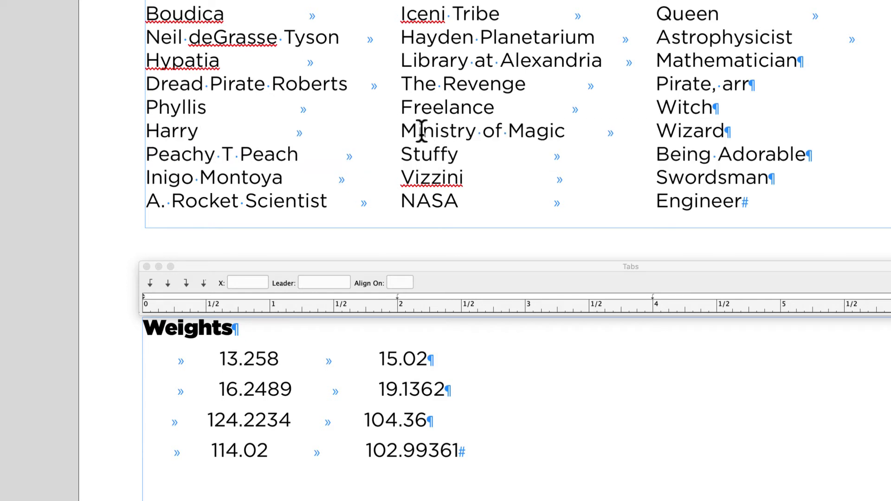
click(402, 132)
drag(491, 446, 137, 358)
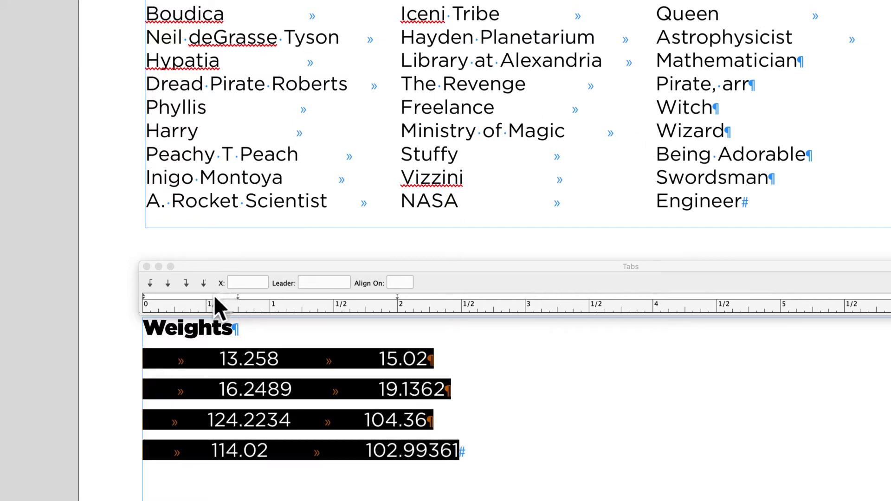
click(237, 297)
click(238, 297)
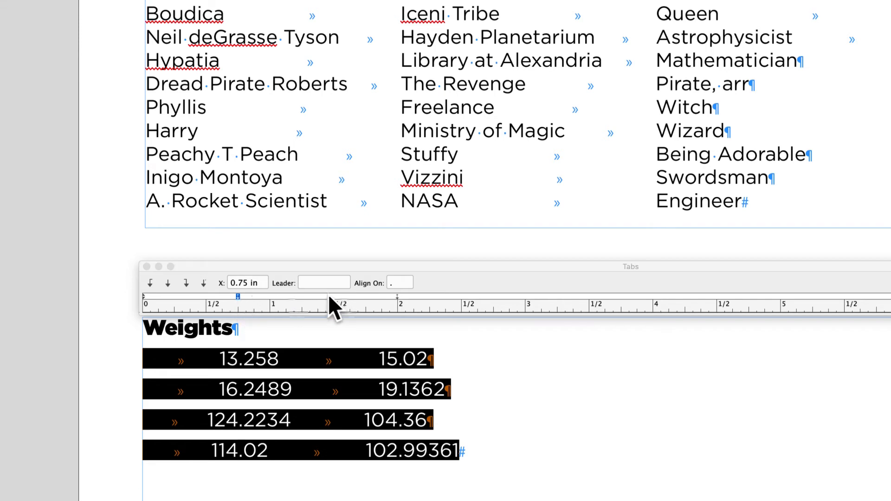
click(390, 284)
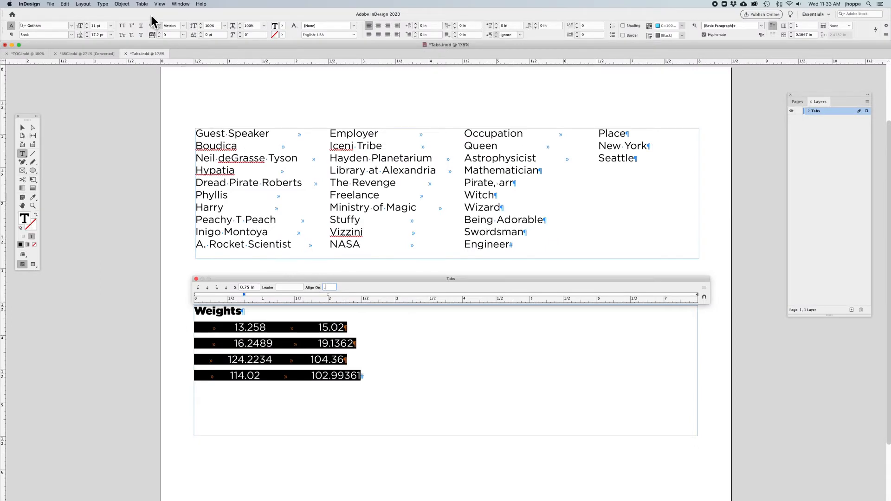
Switch to the TOC document, select all section 01 entries and position the tab ruler above their text frame
click(32, 54)
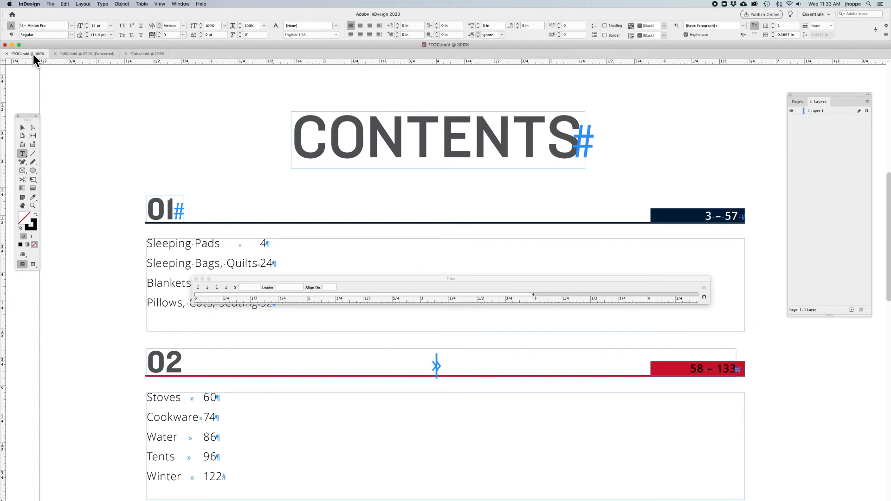
drag(228, 279, 191, 152)
click(269, 281)
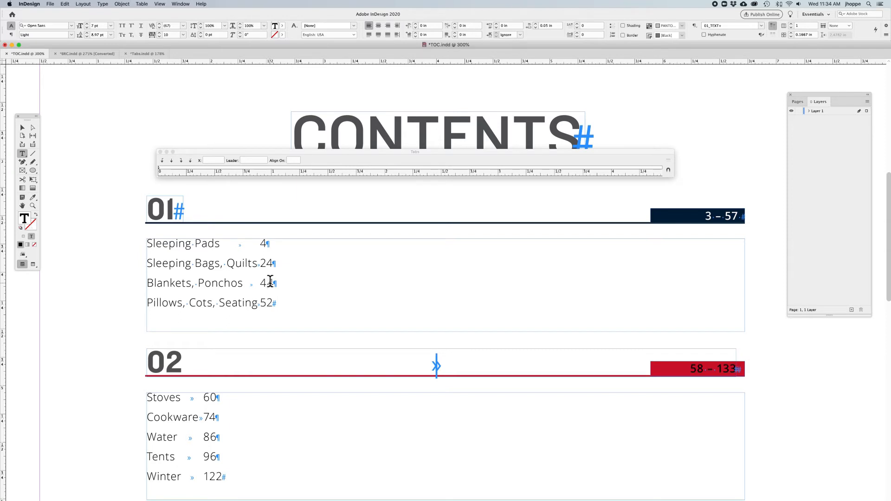
click(296, 306)
key(super+a)
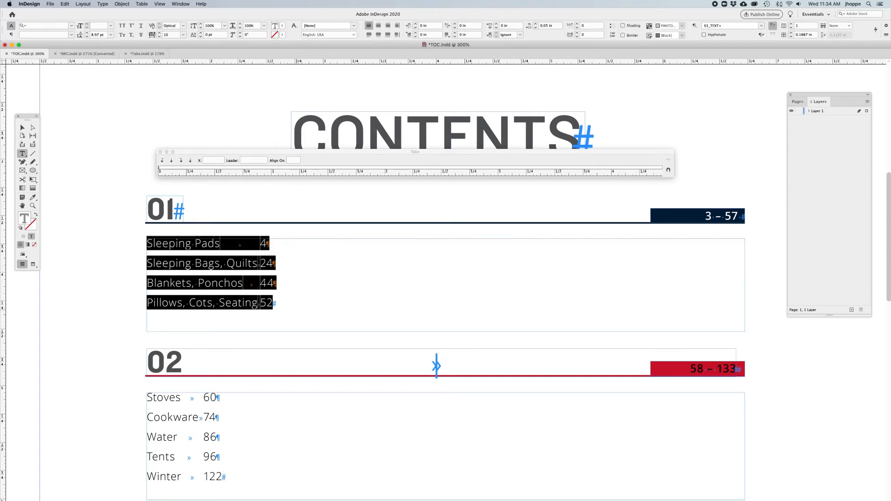
click(667, 171)
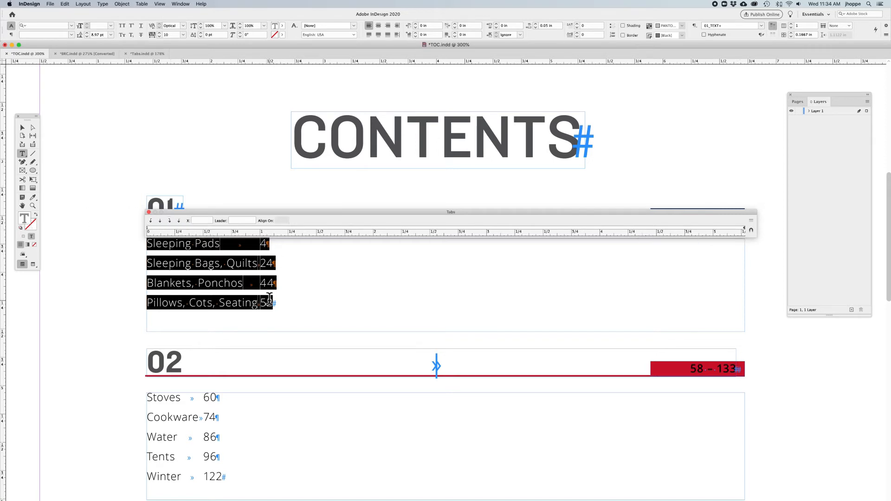
Add a right-aligned tab stop at 5.25 in to the section 01 entries, widening the tab ruler to reach it
click(720, 227)
drag(719, 228, 740, 228)
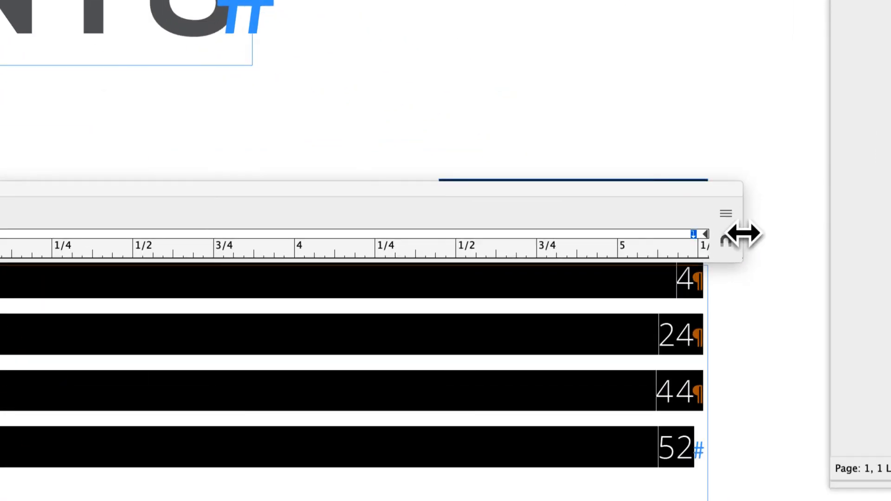
drag(743, 234, 808, 233)
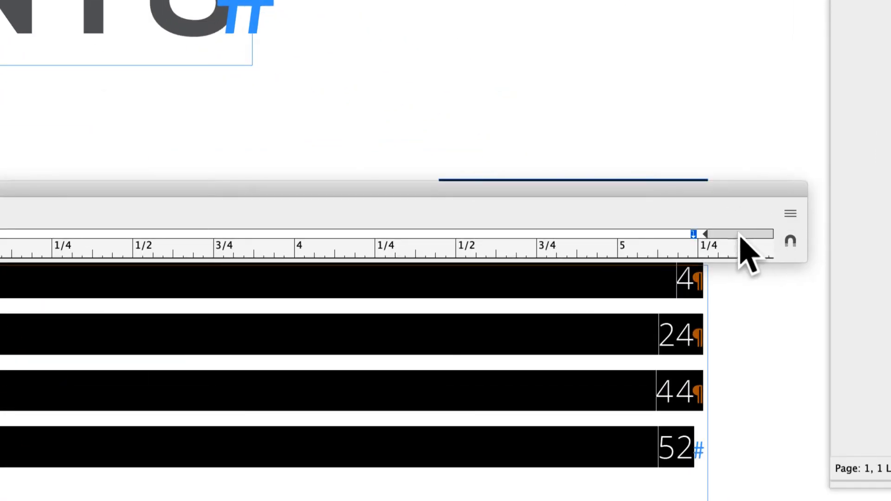
click(696, 237)
mouse_move(698, 238)
mouse_down()
mouse_move(710, 239)
mouse_move(702, 238)
mouse_up()
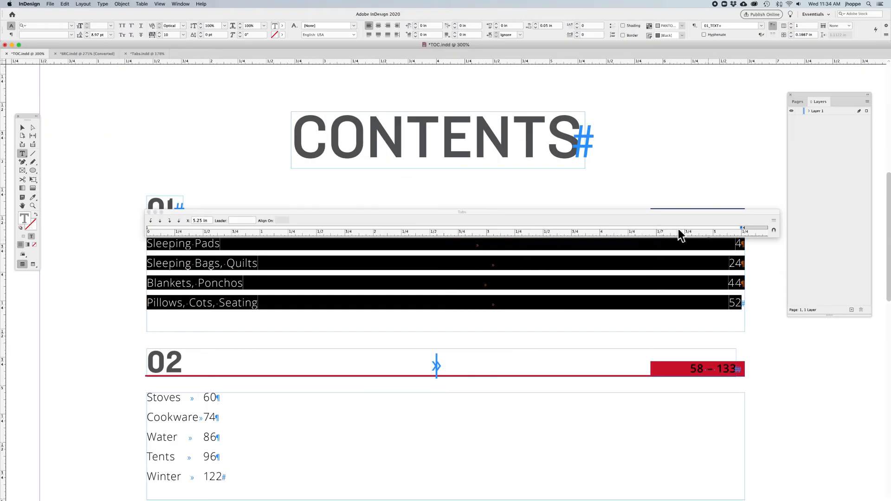
Set the width of the section 01 entries' text frame to 5.25 in
click(22, 128)
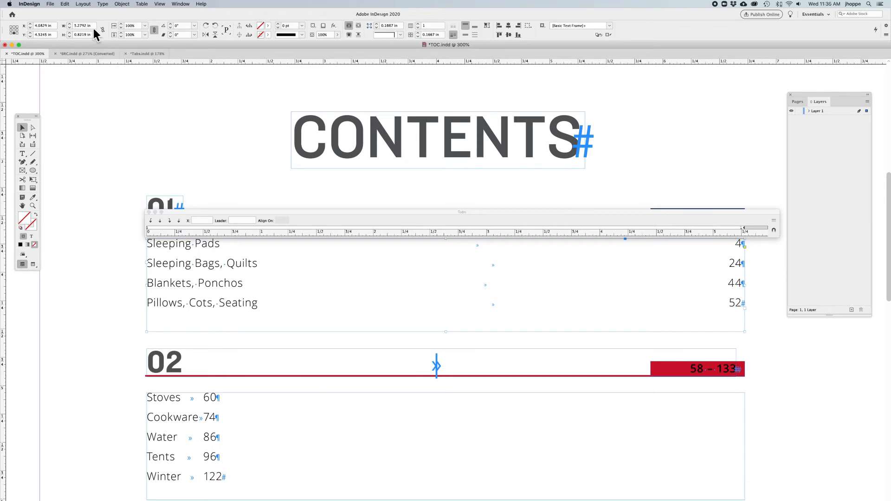
click(63, 26)
text(5.25)
key(Return)
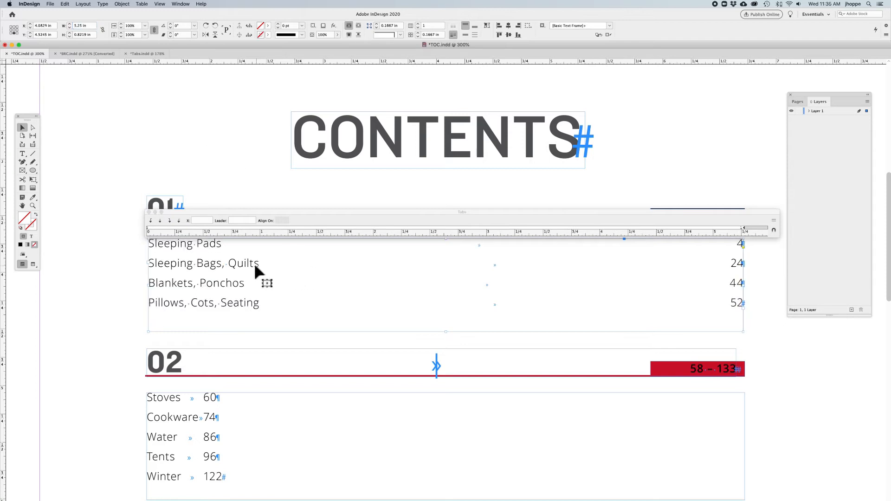
Select all section 01 entries, nudge their right-aligned tab stop inward from the frame edge and set its position to 5.25 in
double_click(174, 263)
triple_click(175, 263)
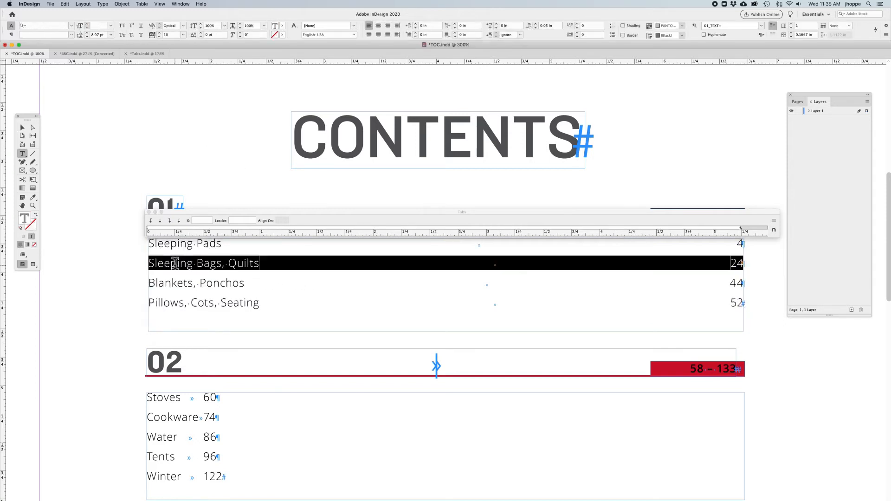
key(super+a)
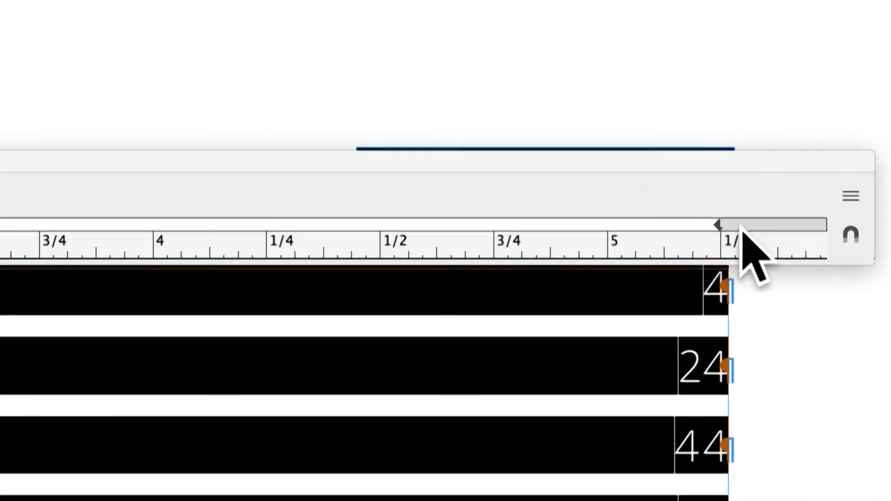
click(719, 226)
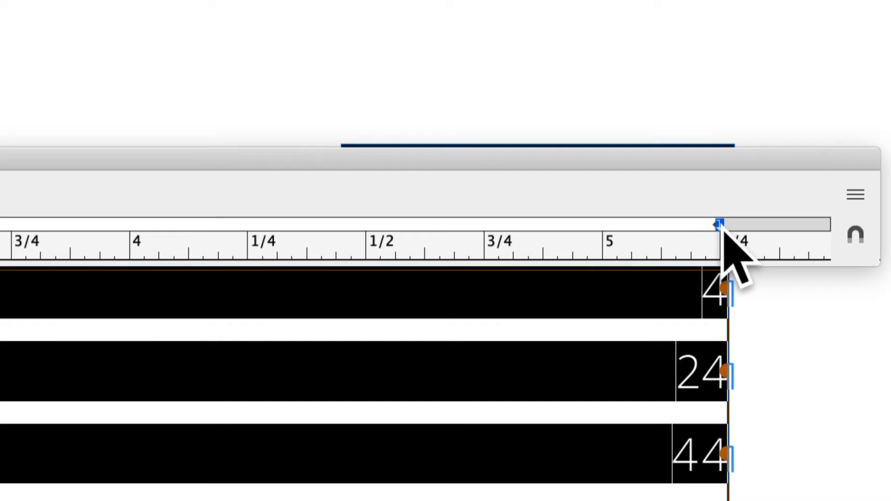
drag(719, 226, 687, 226)
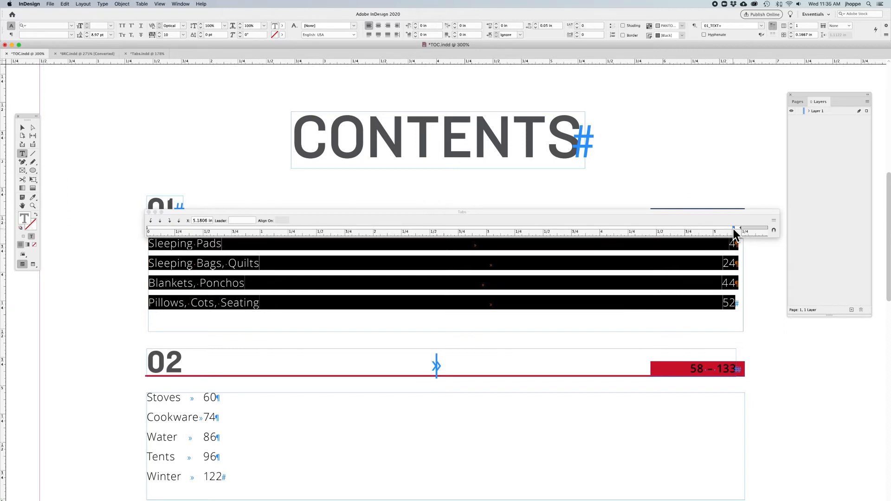
click(195, 220)
text(5.25)
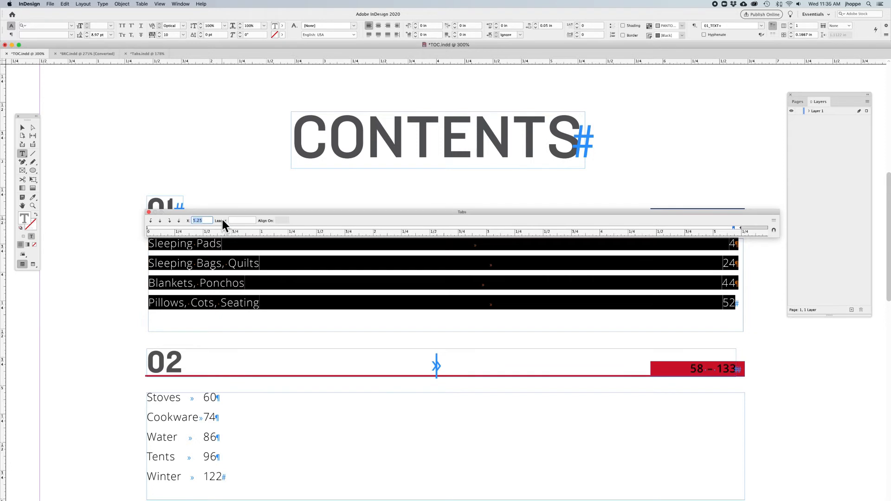
key(Return)
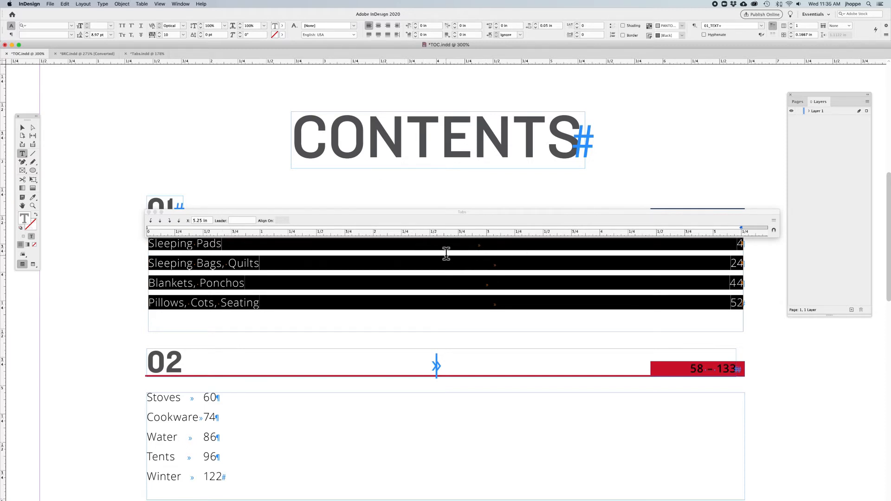
Try deleting the tab characters before the page numbers in the first section 01 entries and undo the deletions
click(563, 245)
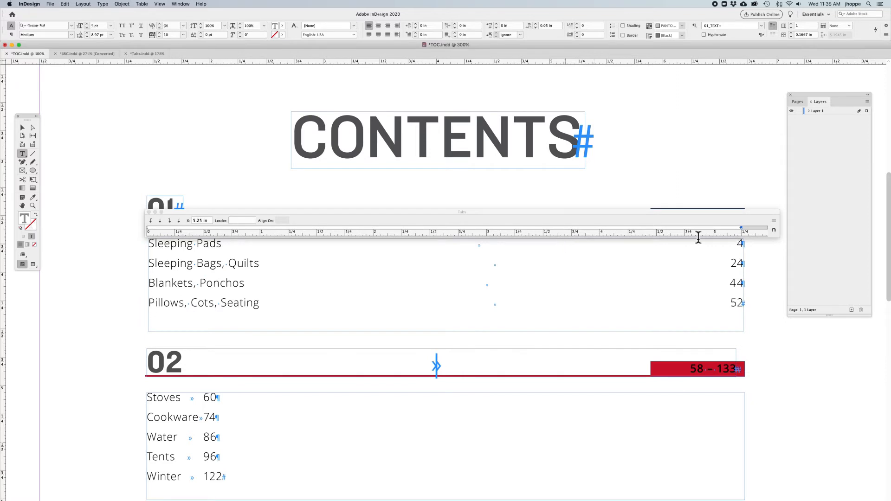
key(BackSpace)
click(732, 264)
key(BackSpace)
key(super+z)
key(super+z)
Add a period leader to the 5.25 in tab stop of all section 01 entries
drag(474, 245, 509, 249)
click(509, 248)
key(super+a)
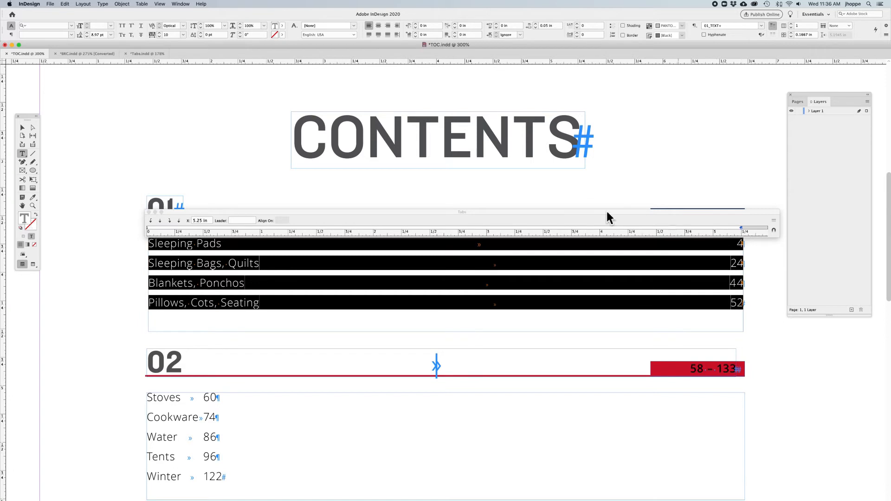
click(237, 221)
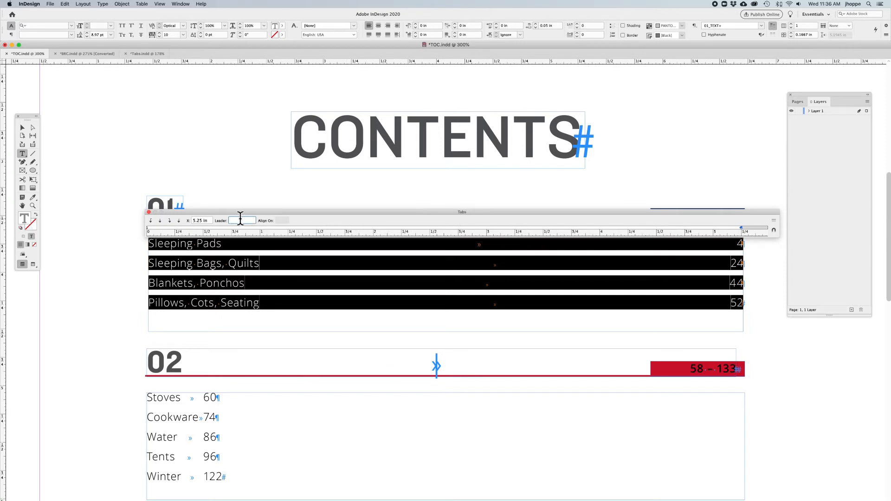
text(.)
key(Return)
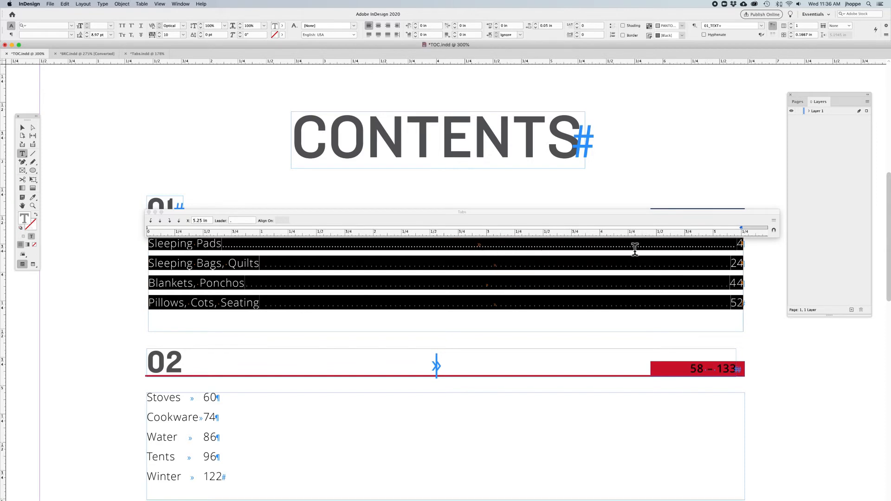
Set the section 01 entries' tab leader to a period combined with a space for wider dot spacing, and close the tab ruler
click(244, 221)
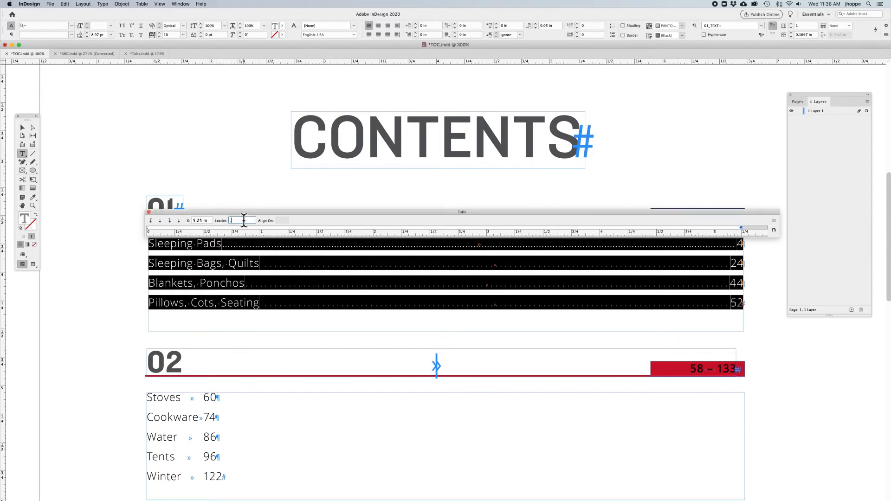
key(Return)
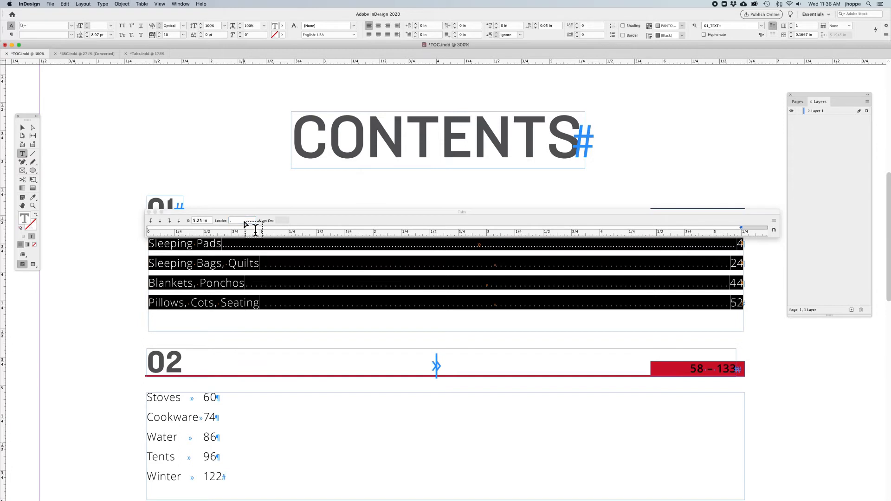
click(342, 244)
click(669, 310)
key(super+a)
click(245, 220)
key(BackSpace)
text(.)
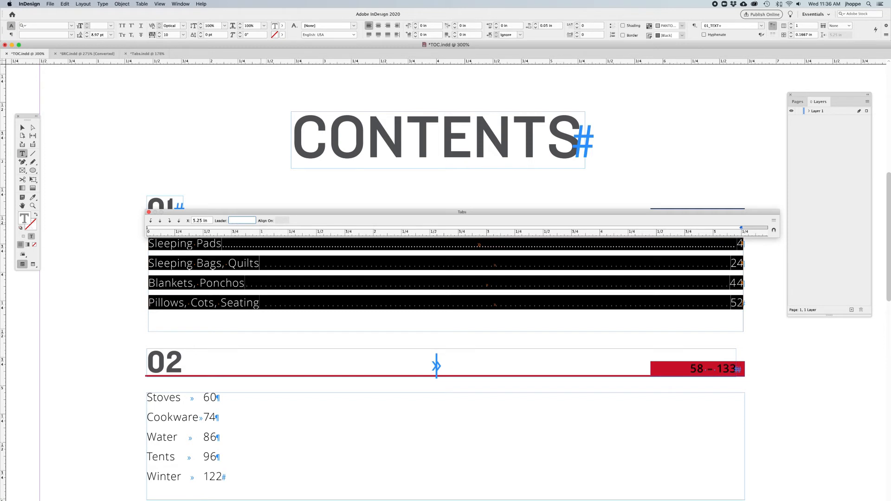
key(Return)
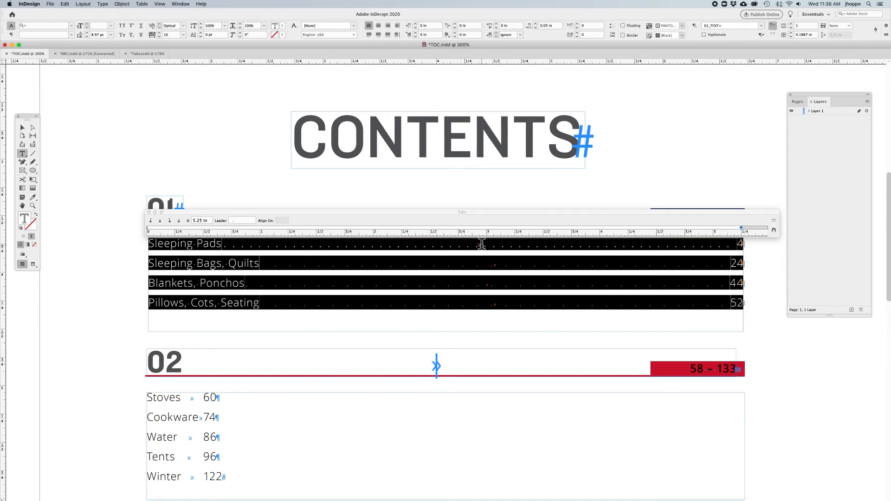
click(227, 222)
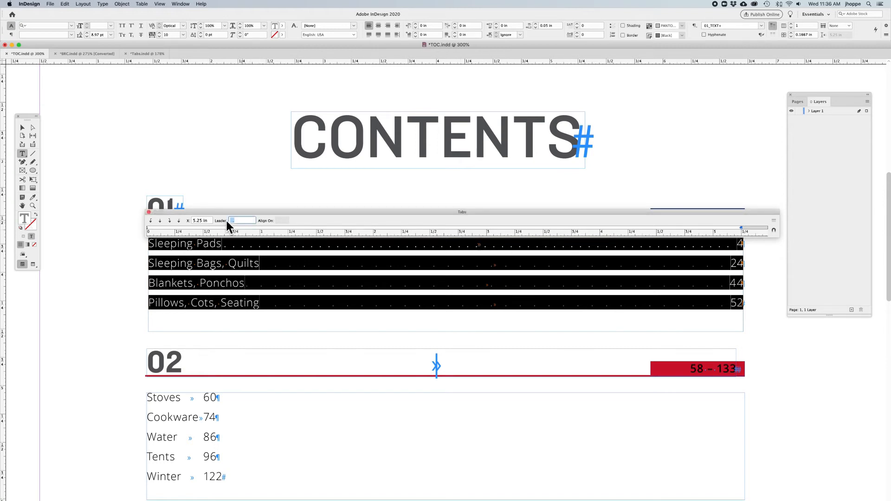
click(380, 265)
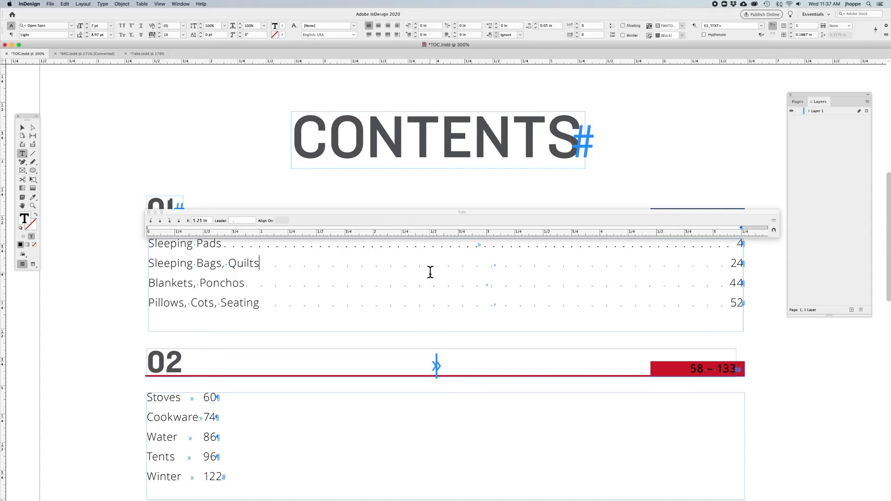
click(149, 213)
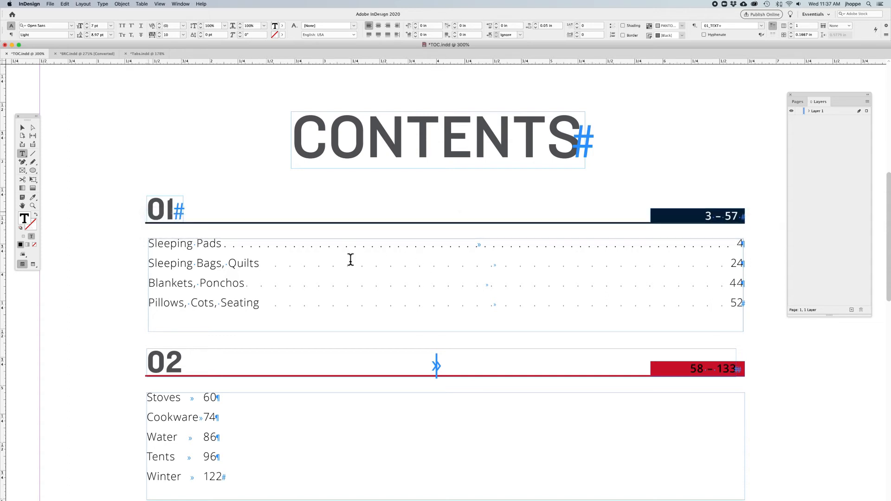
Select the tab character after Sleeping Pads and set the font of its dot leader to Orator Std Medium
double_click(359, 244)
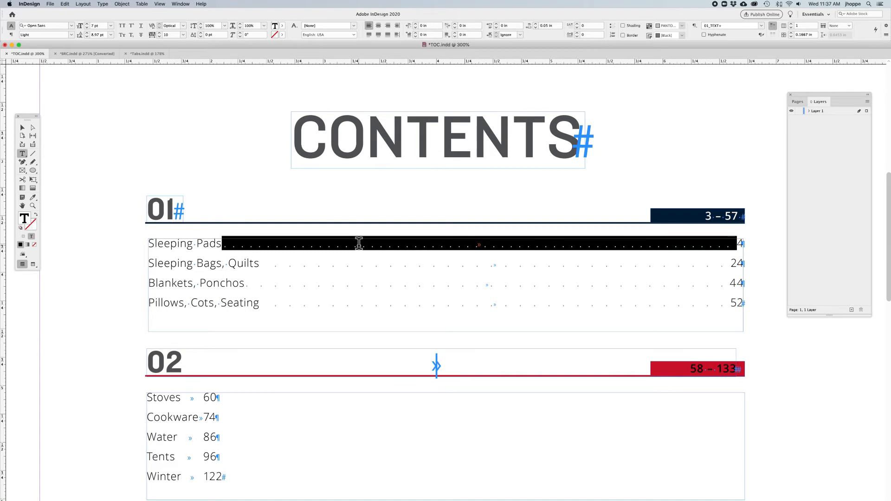
click(212, 244)
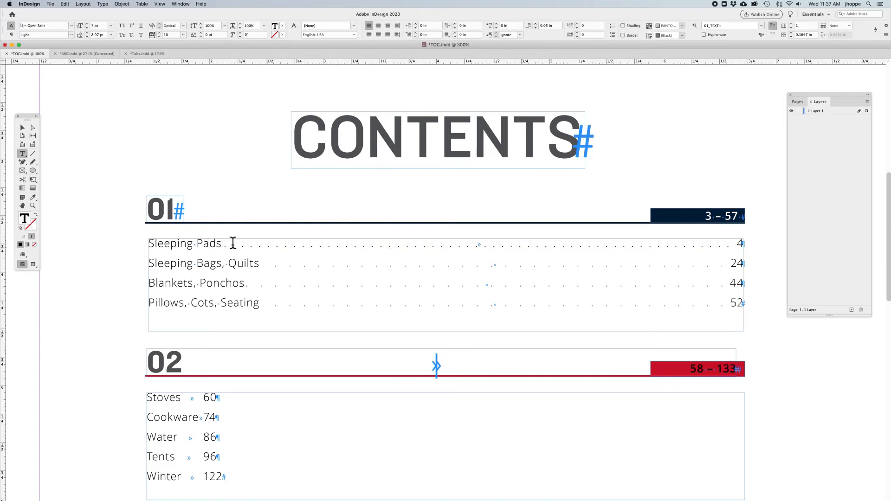
drag(166, 214, 334, 295)
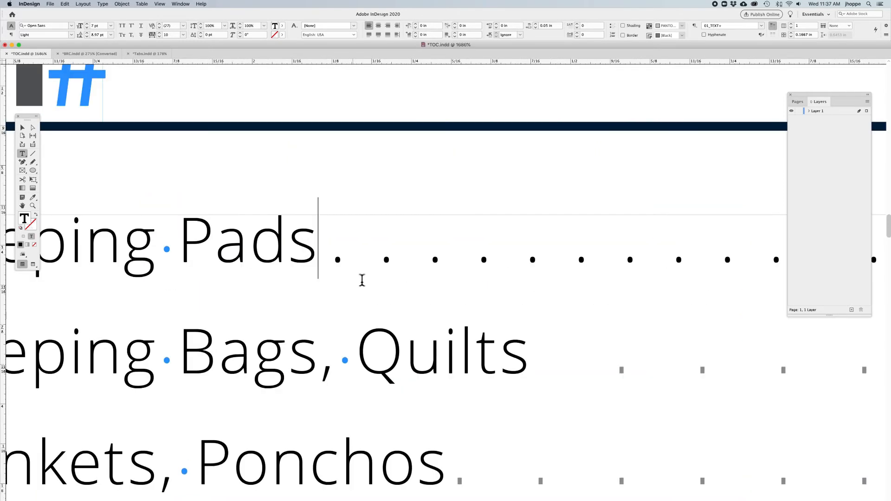
double_click(384, 250)
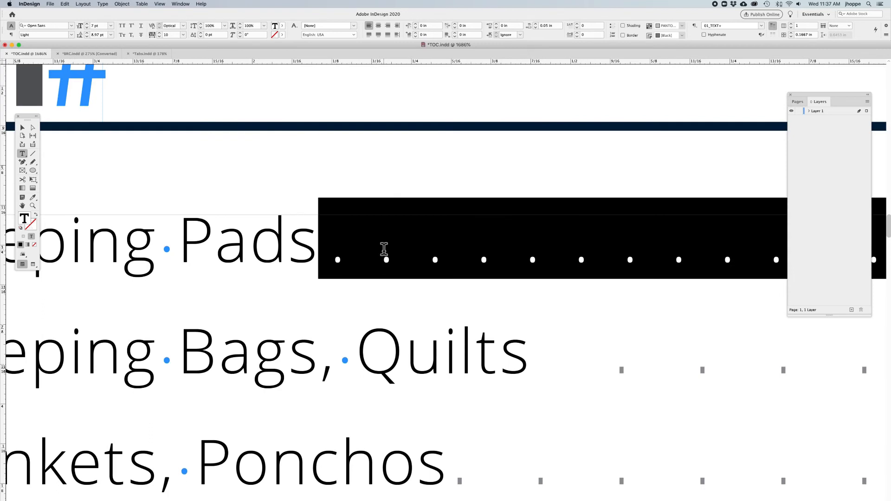
click(54, 25)
key(Down)
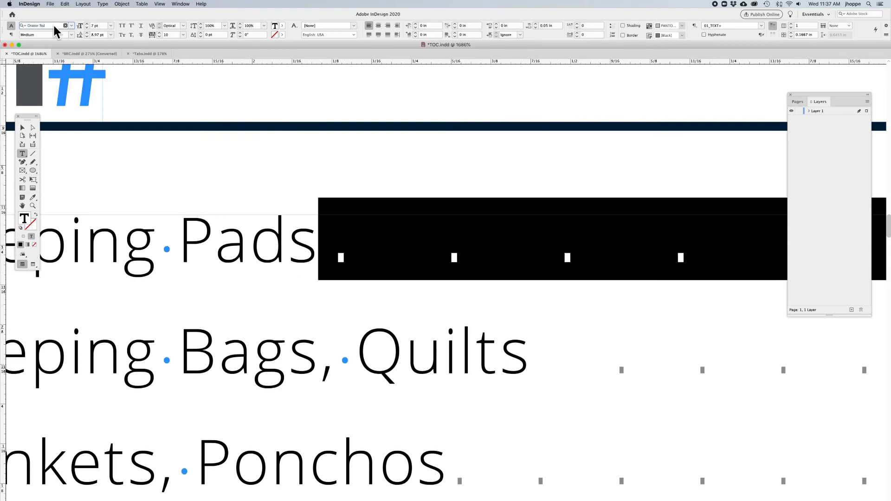
key(Up)
key(Up)
Reduce the Sleeping Pads dot leader to 3 pt and give it a lighter tint of black
click(88, 28)
click(87, 28)
click(87, 28)
click(87, 28)
click(282, 26)
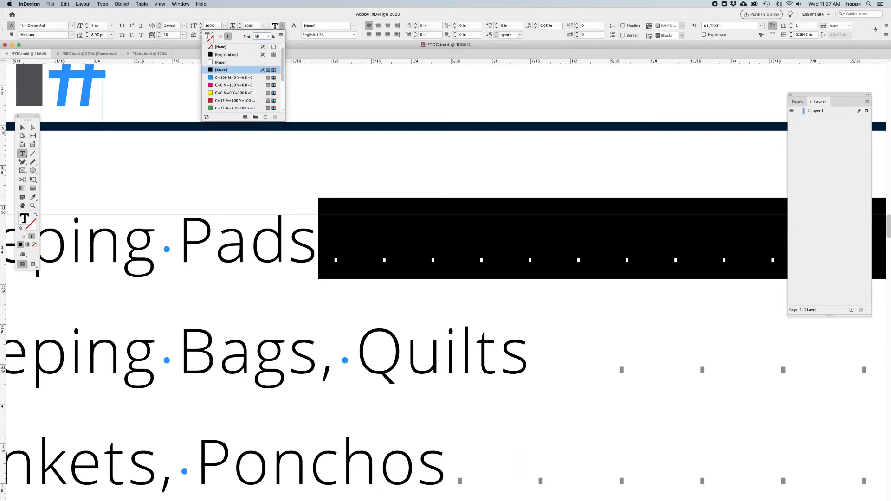
click(498, 245)
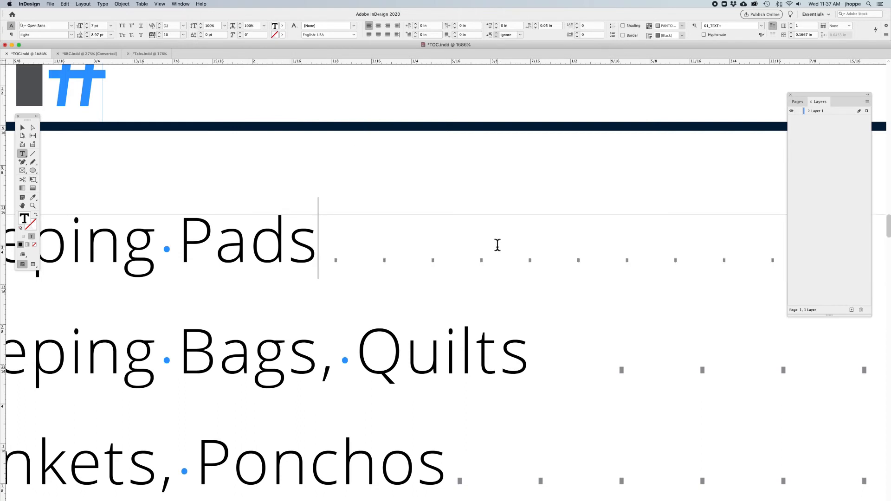
Copy the formatted tab from the Sleeping Pads entry and paste it over the tabs in the other three section 01 entries
key(super+0)
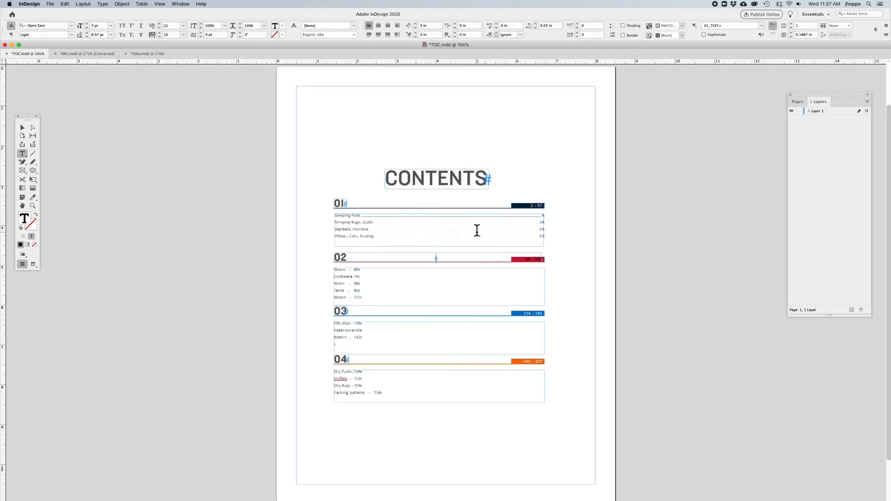
key(super+equal)
key(super+equal)
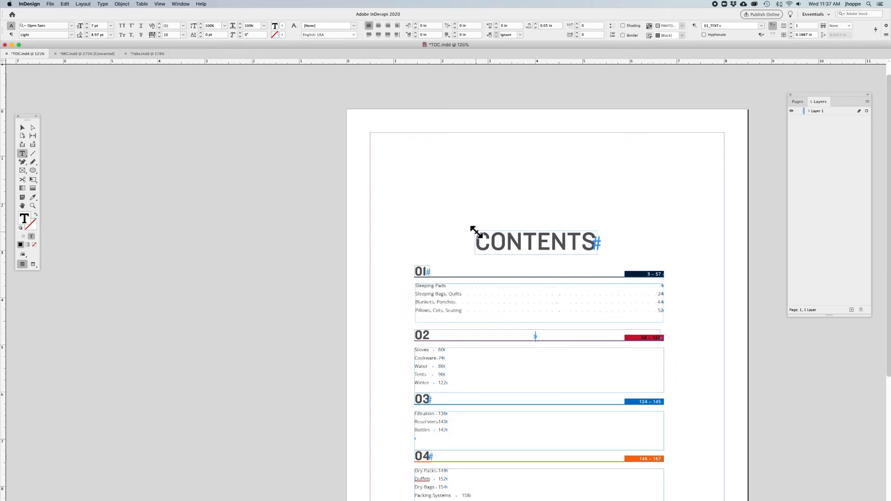
double_click(501, 285)
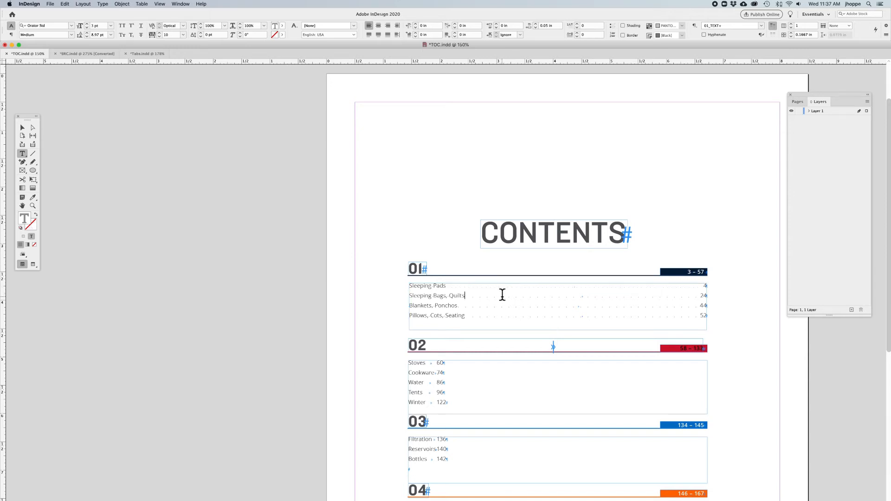
double_click(504, 295)
click(507, 303)
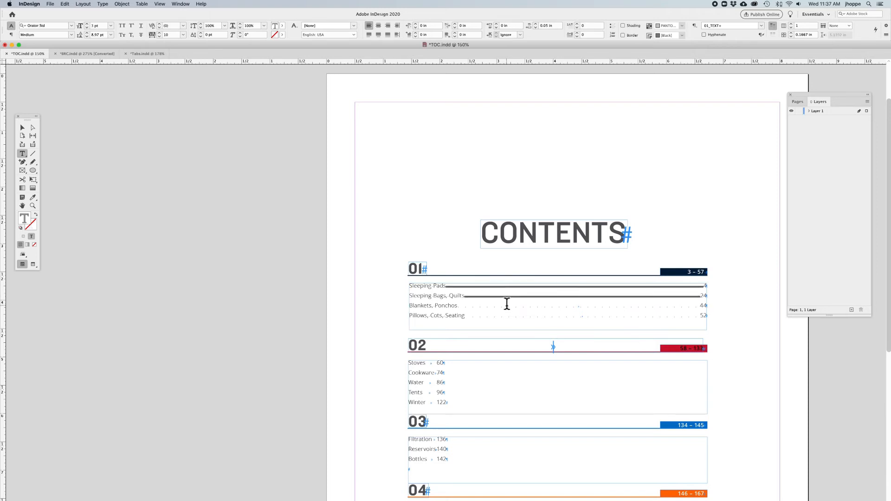
double_click(507, 304)
click(511, 318)
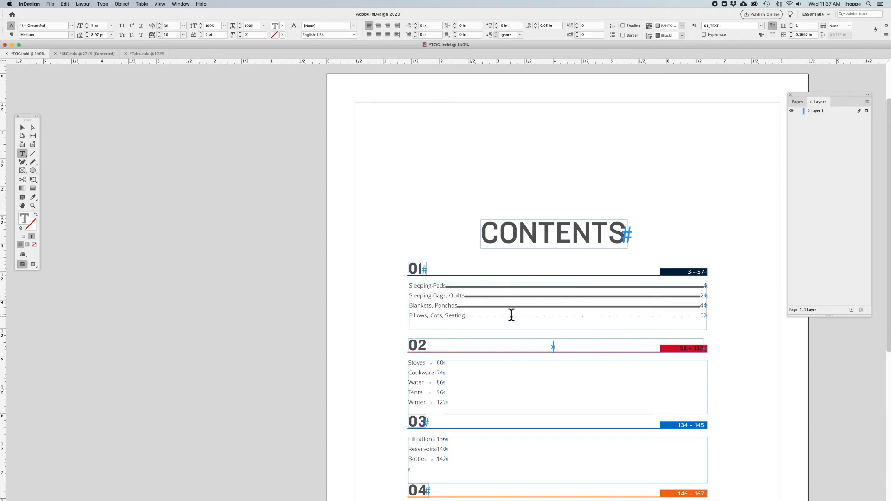
double_click(511, 316)
key(super+v)
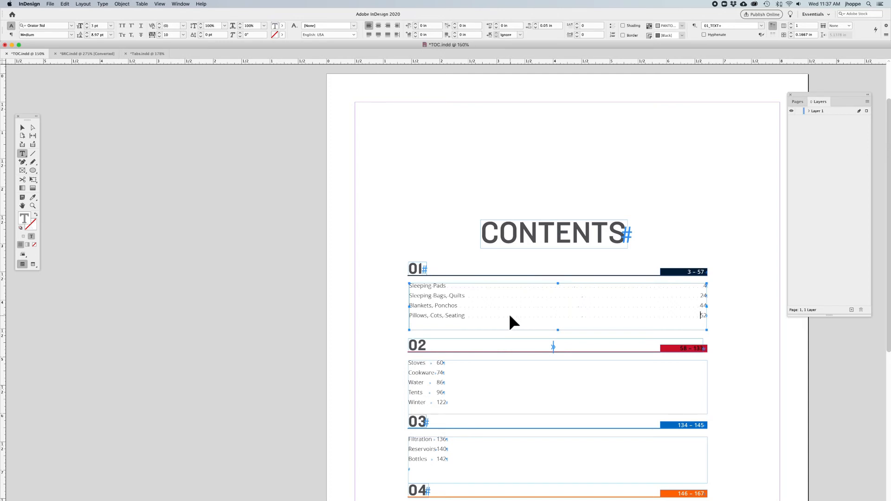
Inspect the character formatting of the Pillows, Cots, Seating entry and its dot leader, ending with nothing selected
key(super+equal)
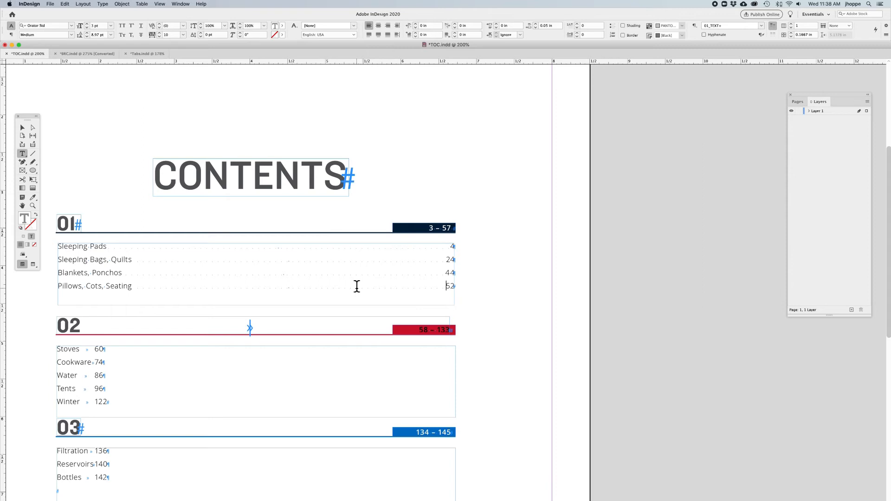
shift+click(84, 286)
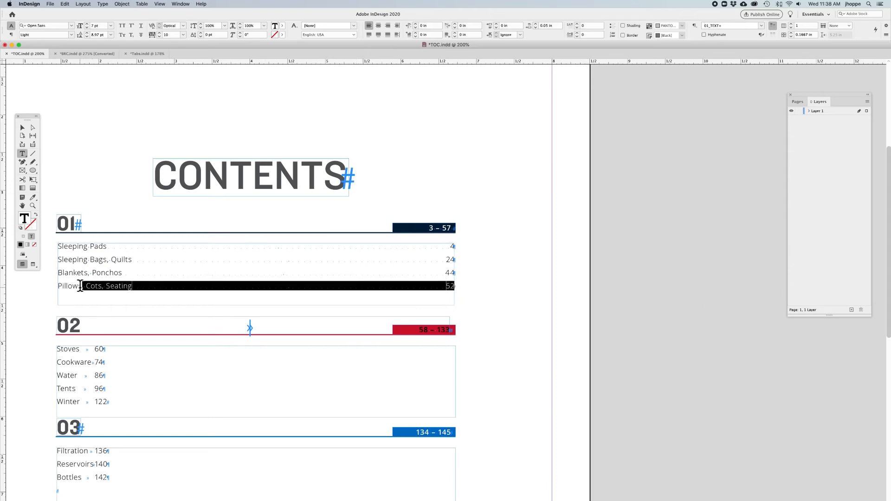
click(70, 287)
click(447, 287)
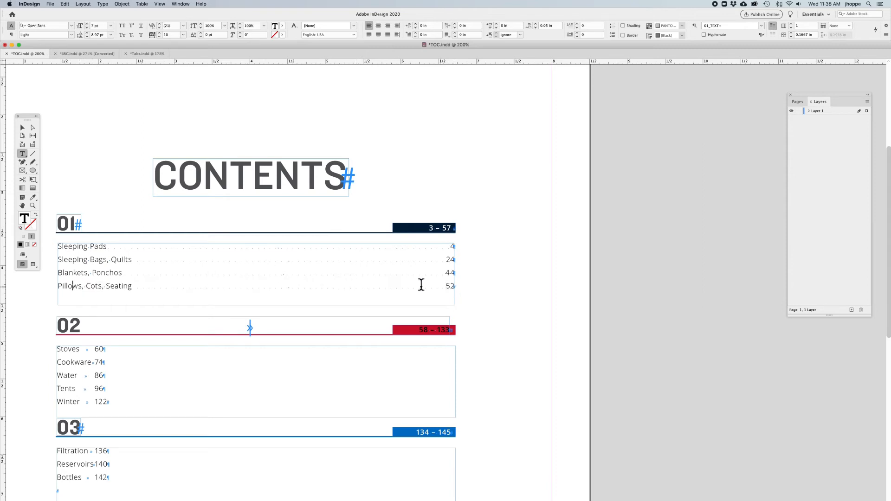
shift+click(282, 286)
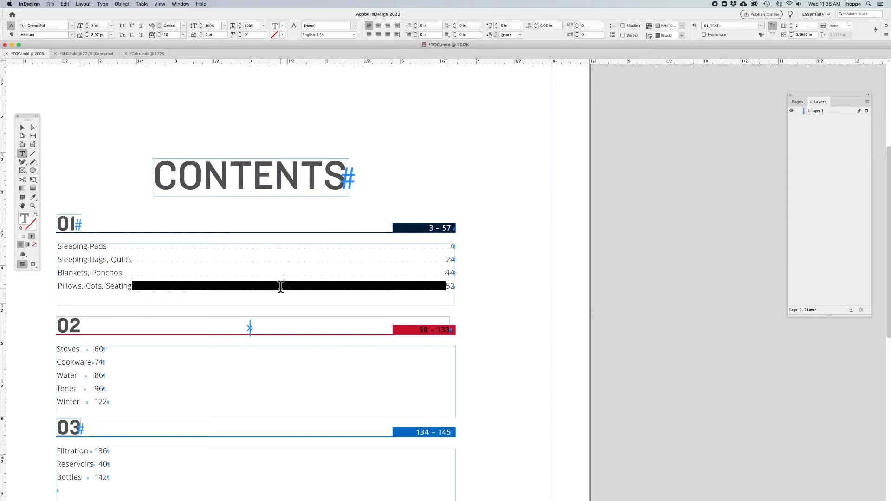
click(23, 127)
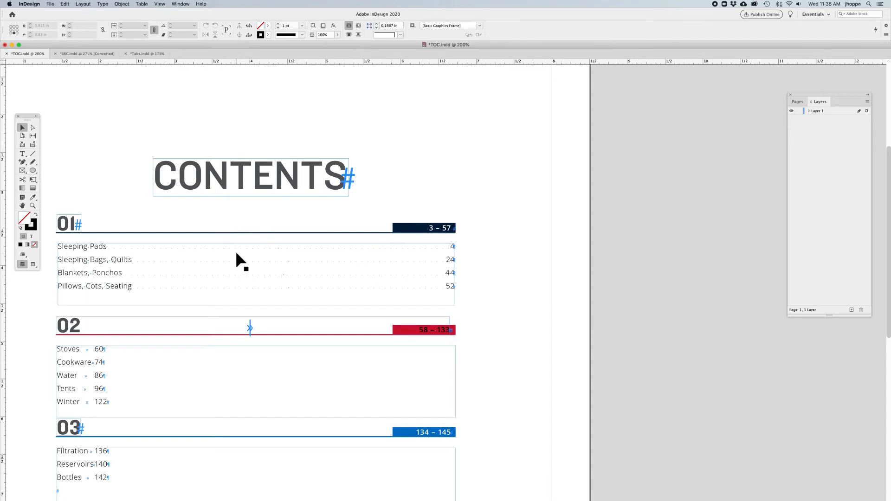
Inspect the separate text frames that hold the 01 heading and its 3 – 57 page range
key(super+equal)
drag(269, 254, 459, 252)
click(122, 197)
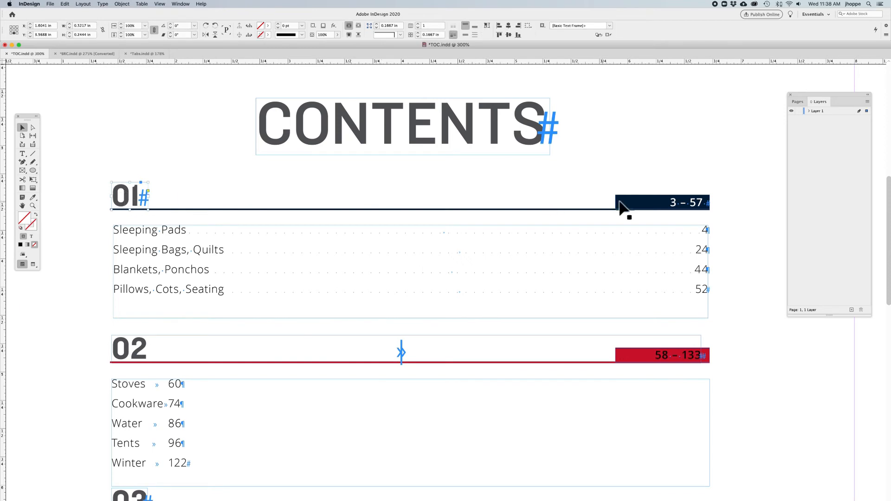
click(665, 205)
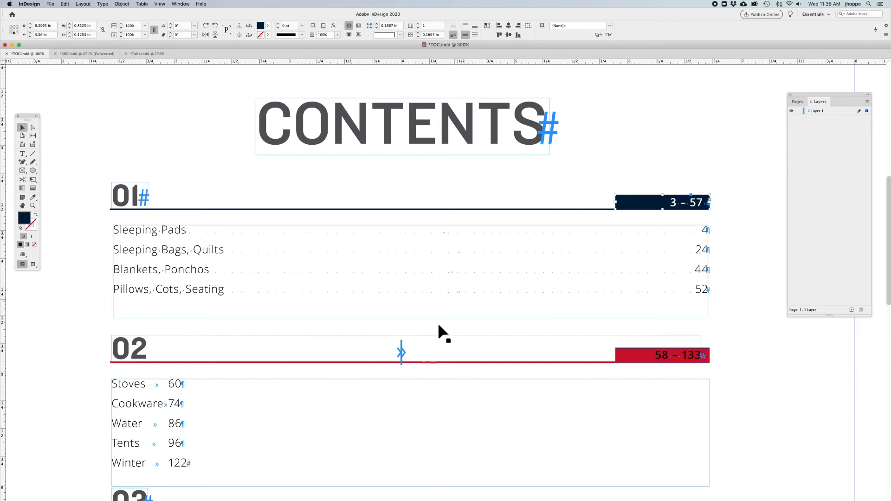
Delete the tab between 02 and 58 – 133 in the section 02 heading and place the insertion point between them
double_click(415, 364)
key(BackSpace)
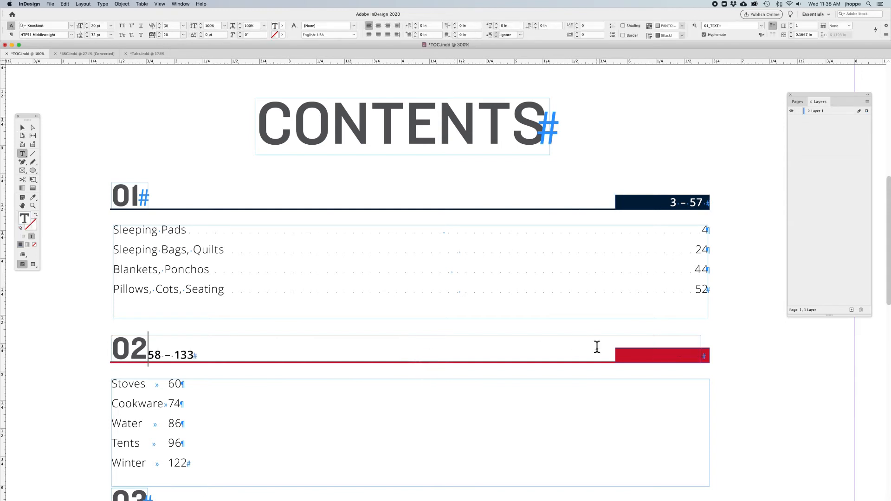
click(22, 127)
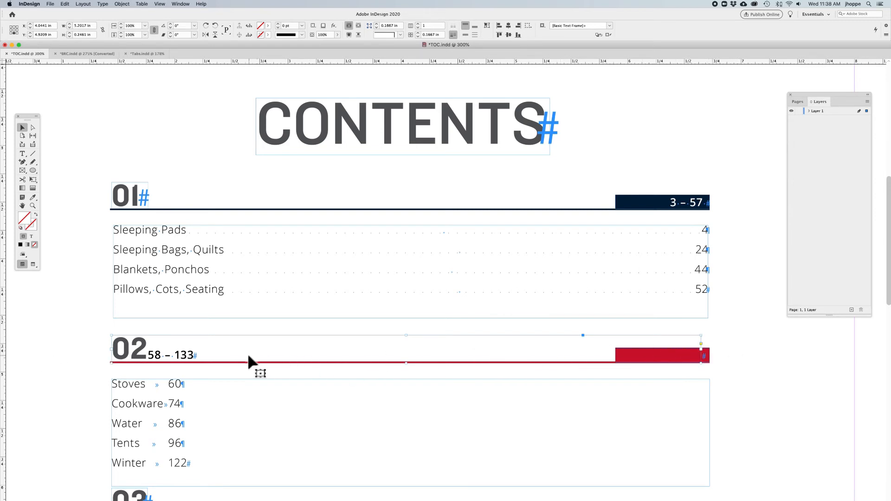
double_click(194, 357)
click(148, 354)
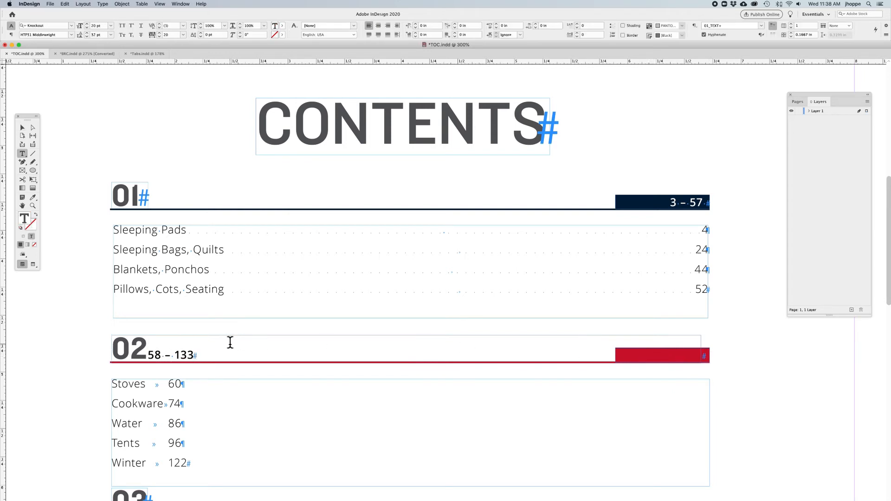
Try pushing 58 – 133 across the section 02 heading with repeated ordinary tabs, and delete all of those tabs
key(Tab)
key(Tab)
key(Tab)
key(Tab)
key(Tab)
key(Tab)
key(Tab)
key(Tab)
key(Tab)
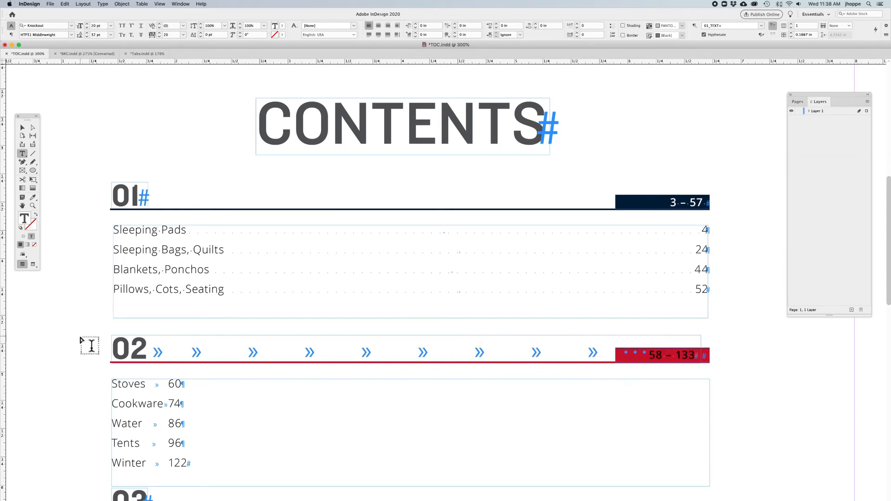
shift+click(157, 349)
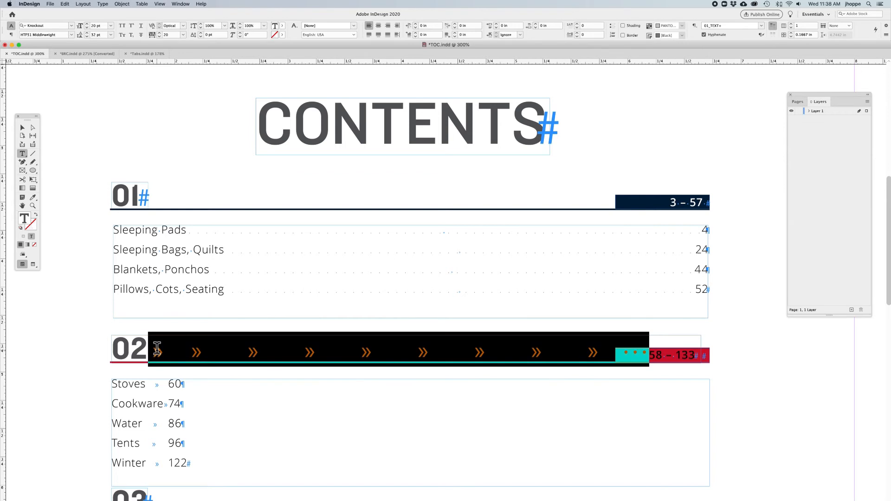
key(BackSpace)
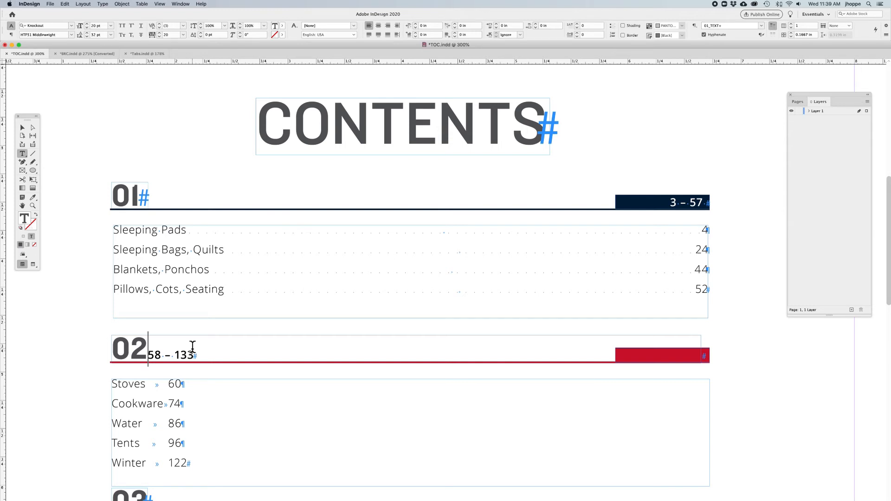
Insert a right indent tab between 02 and 58 – 133, and select it to examine its span and marker
key(shift+Tab)
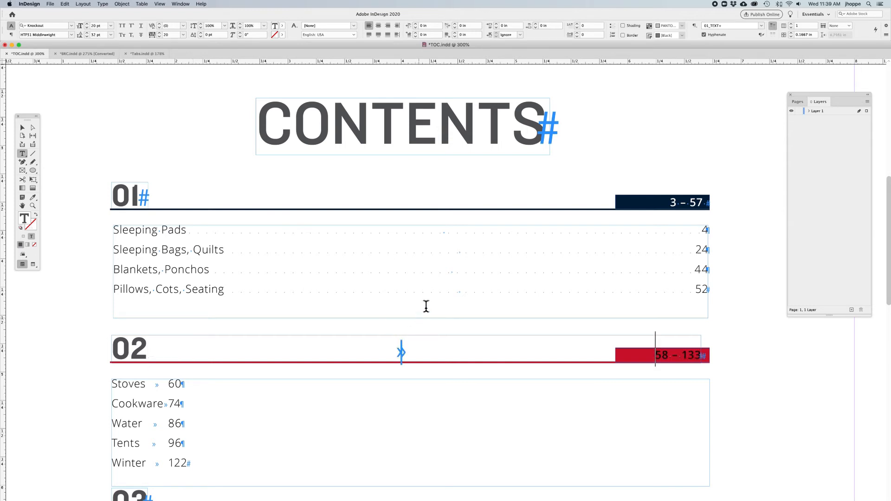
double_click(377, 352)
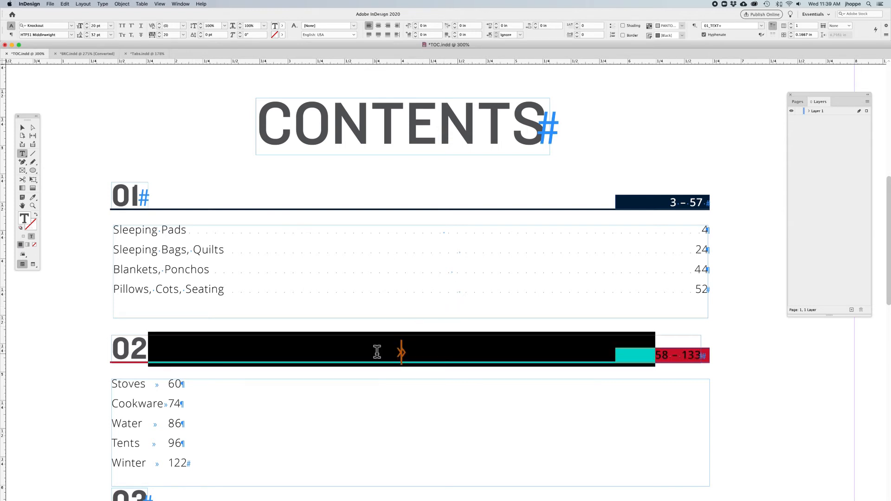
click(408, 348)
double_click(399, 349)
click(401, 346)
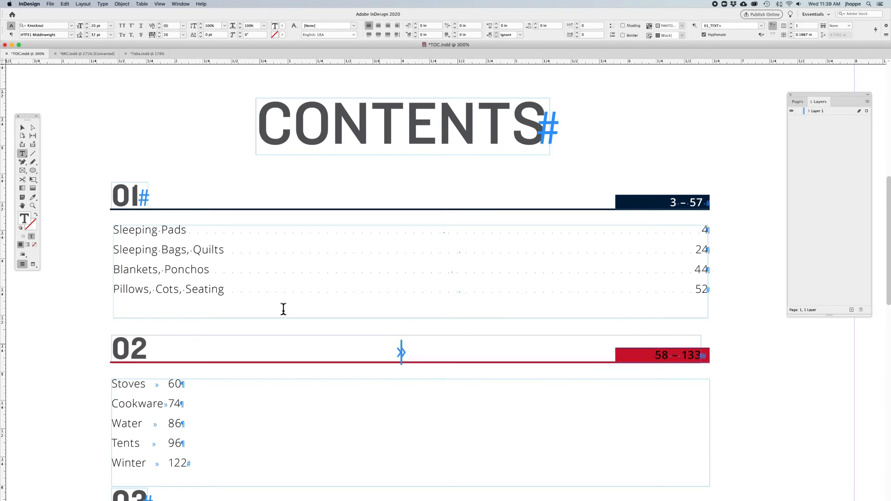
Narrow the section 02 heading frame to about 4.3 in, widen it again to about 5.23 in, and deselect it
click(20, 130)
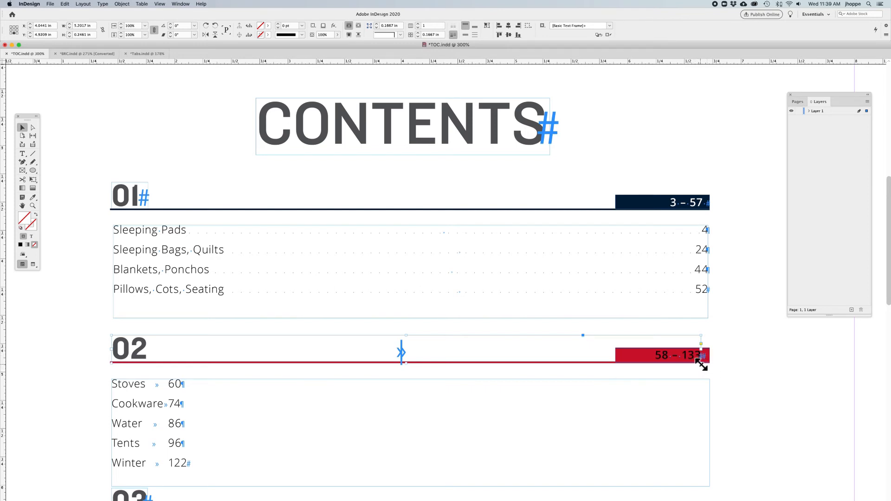
drag(700, 367, 599, 366)
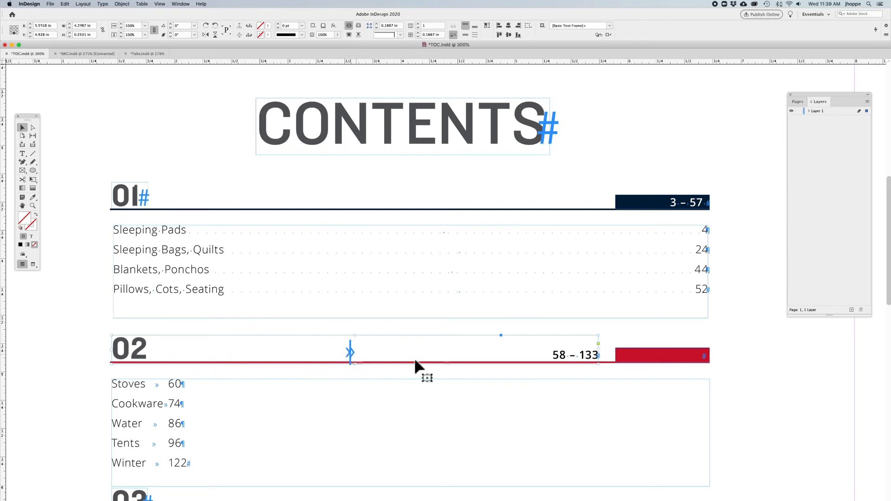
drag(598, 365, 704, 362)
click(790, 368)
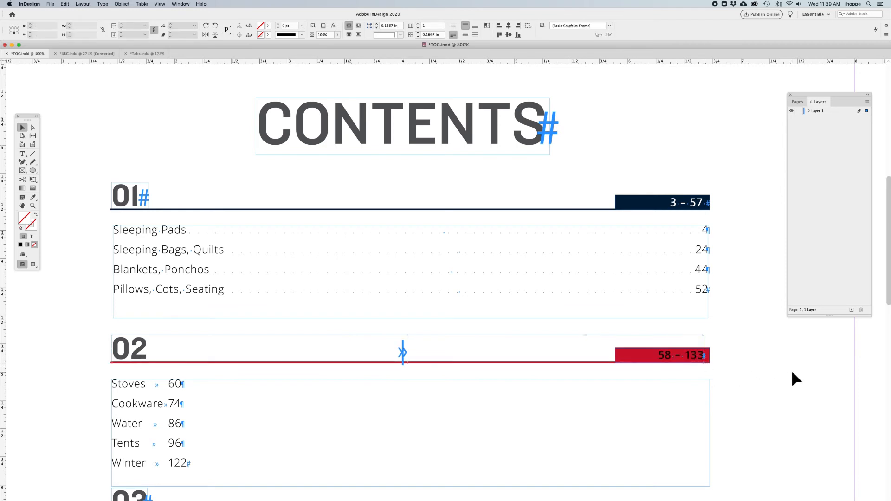
Delete the right indent tab in the section 02 heading and insert a new right indent tab in its place
double_click(419, 351)
drag(419, 351, 385, 352)
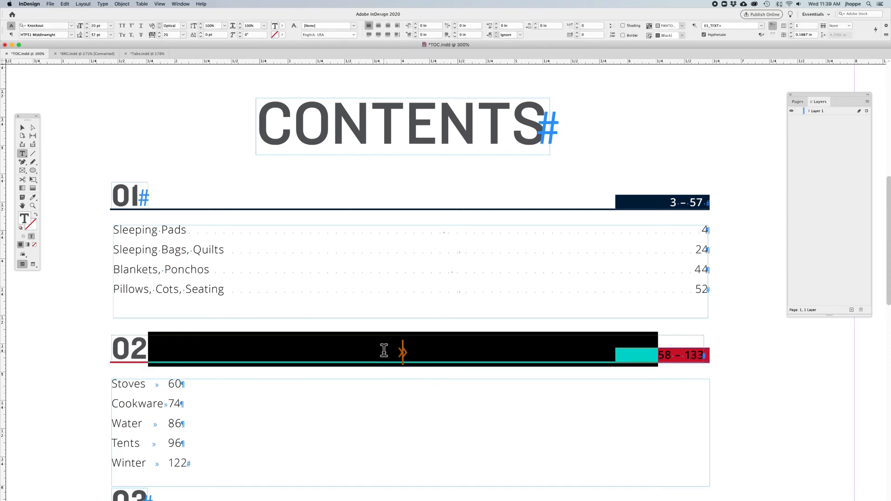
key(BackSpace)
key(shift+Tab)
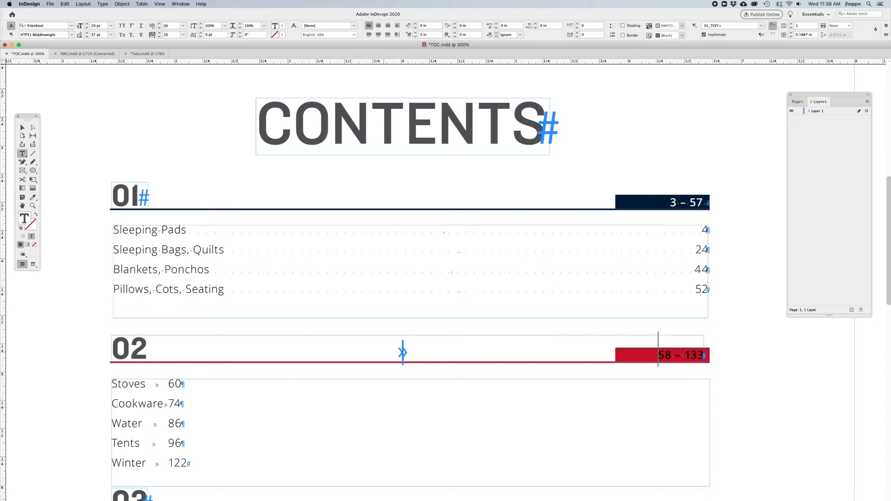
Check the tab stop settings of the whole section 02 heading, and return to its selected text frame
key(super+a)
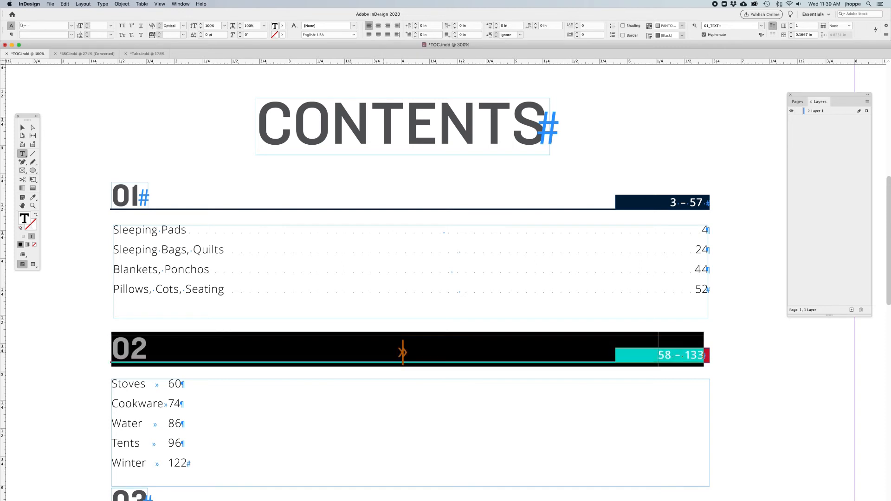
key(super+shift+t)
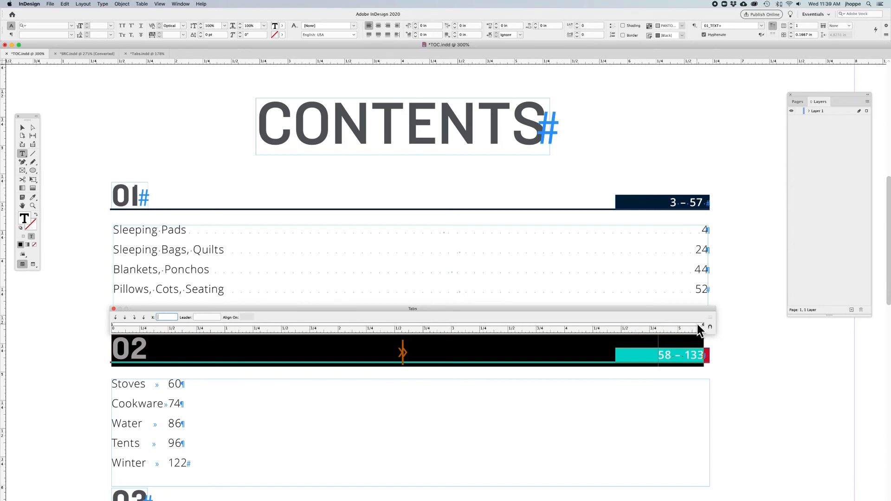
click(114, 309)
click(22, 127)
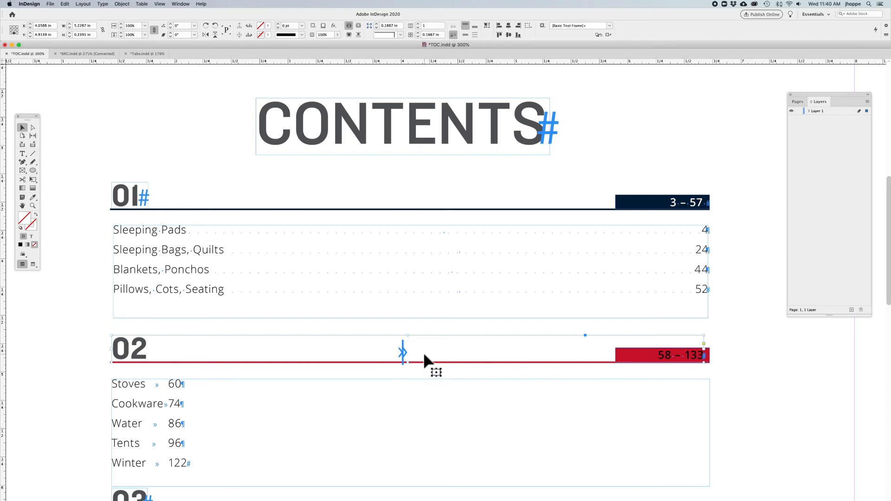
Switch to the BRC.indd document and select the tab that forms the line after the Name label
click(72, 53)
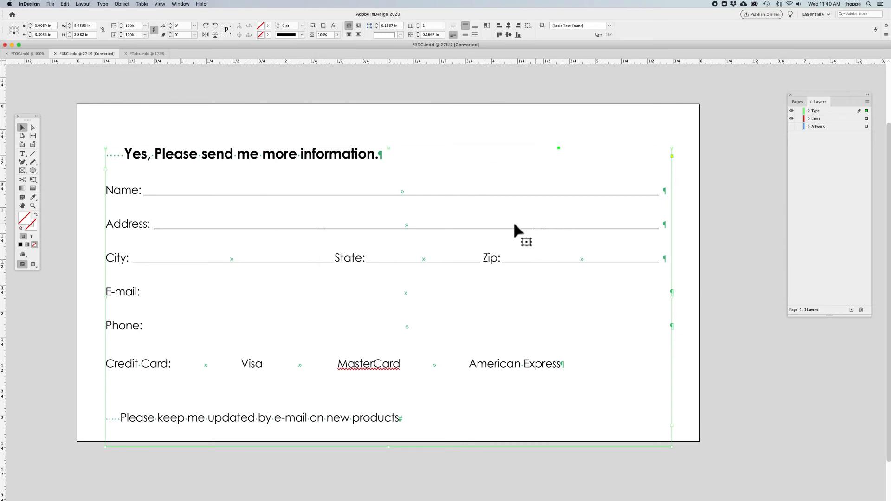
double_click(166, 199)
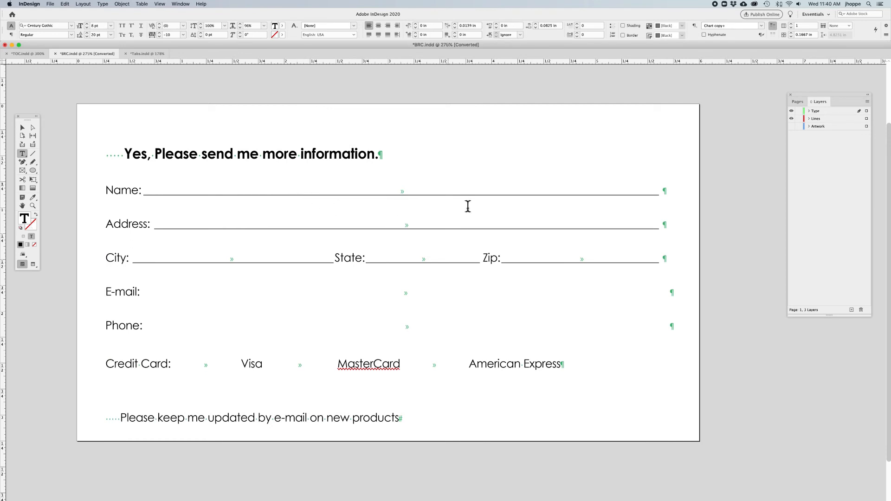
drag(666, 194, 254, 189)
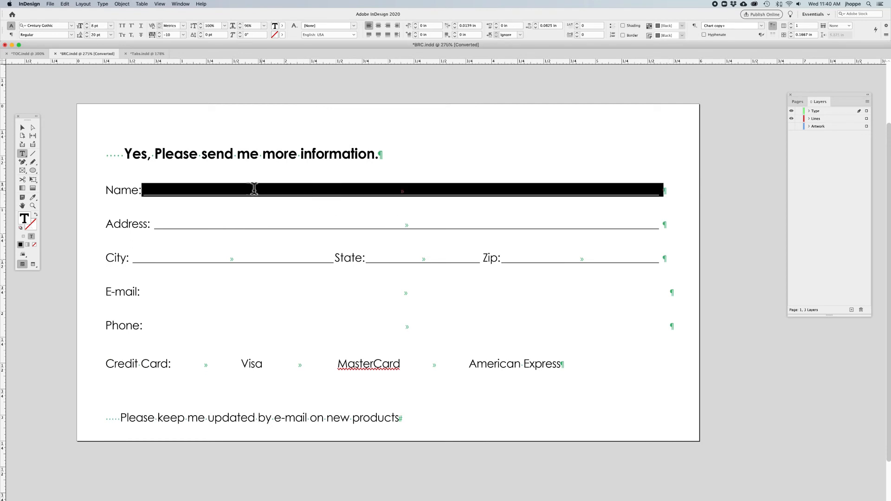
Try underlining the entire E-mail paragraph including its label, and remove the underline again
triple_click(121, 293)
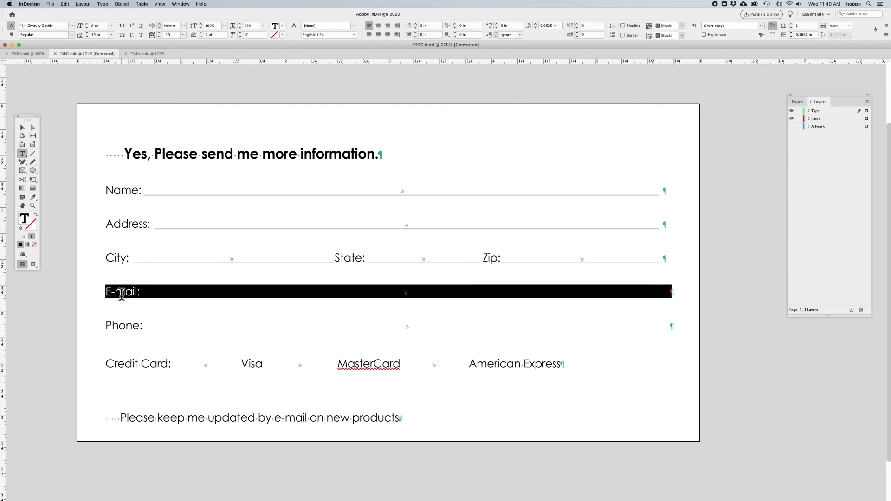
key(super+shift+u)
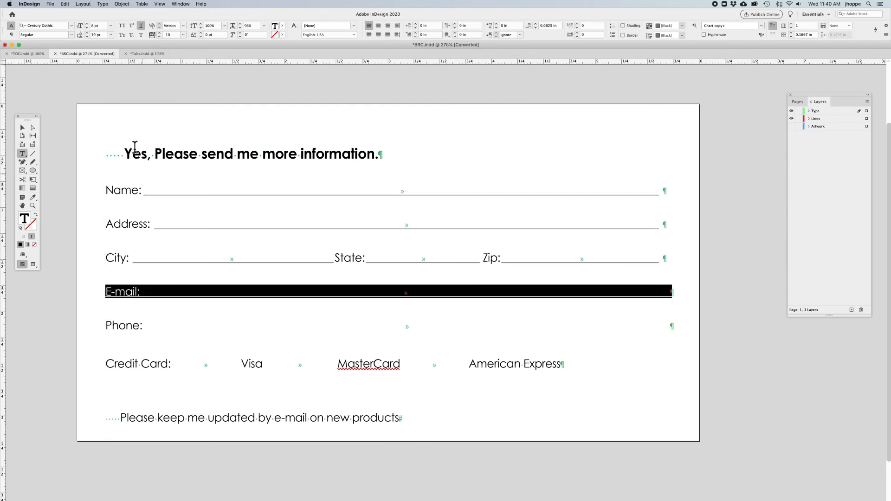
click(142, 27)
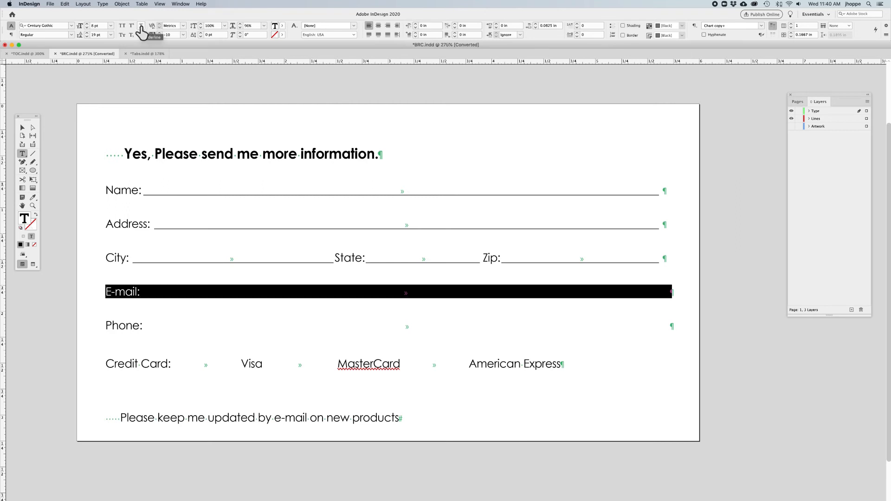
click(142, 27)
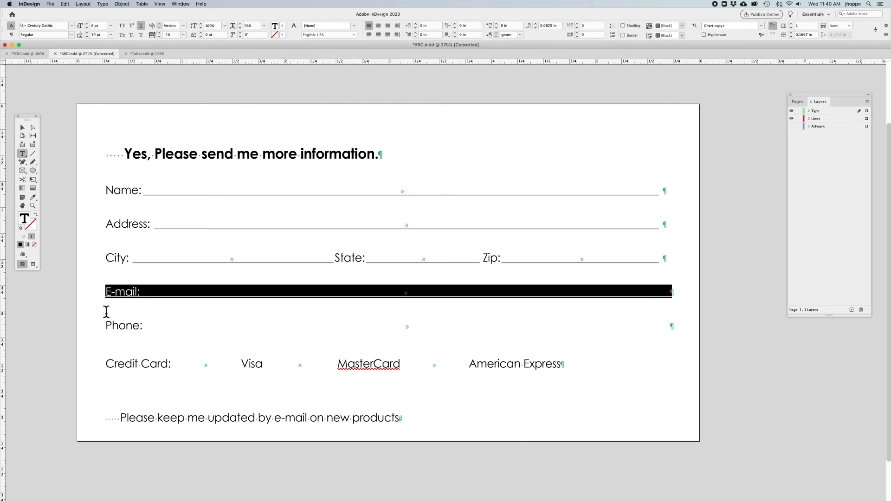
click(139, 292)
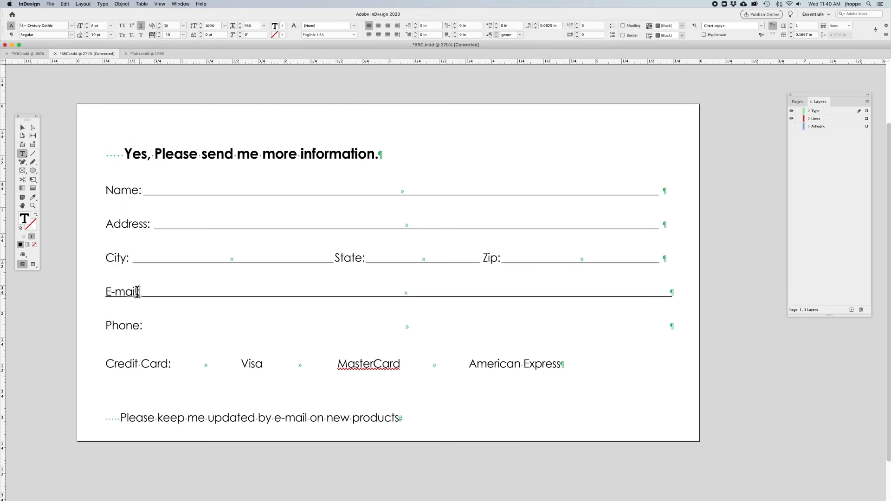
drag(138, 292, 104, 291)
click(107, 291)
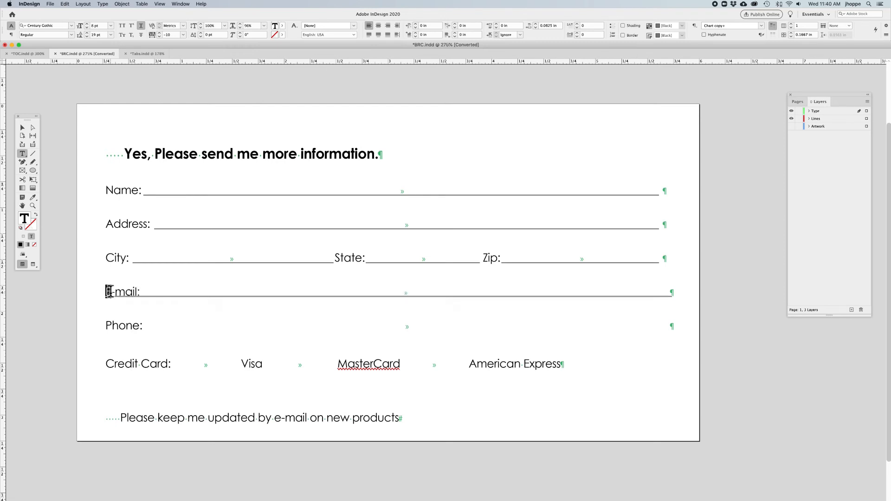
triple_click(109, 292)
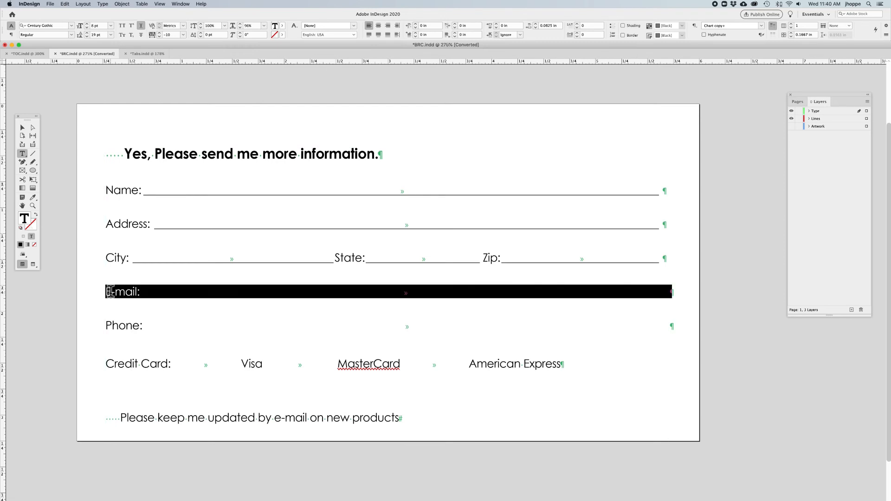
click(142, 292)
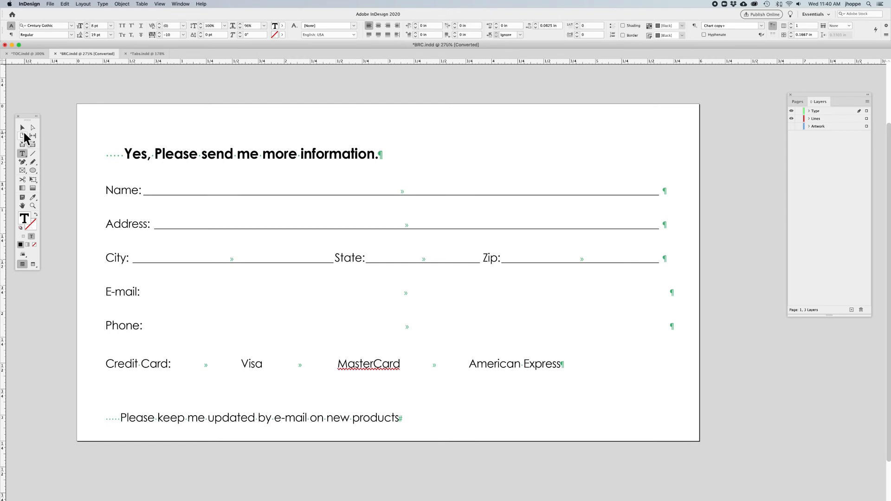
Draw a horizontal 1 pt line about 5.59 in long beneath the E-mail entry
click(23, 128)
click(32, 153)
drag(106, 305, 684, 304)
click(23, 127)
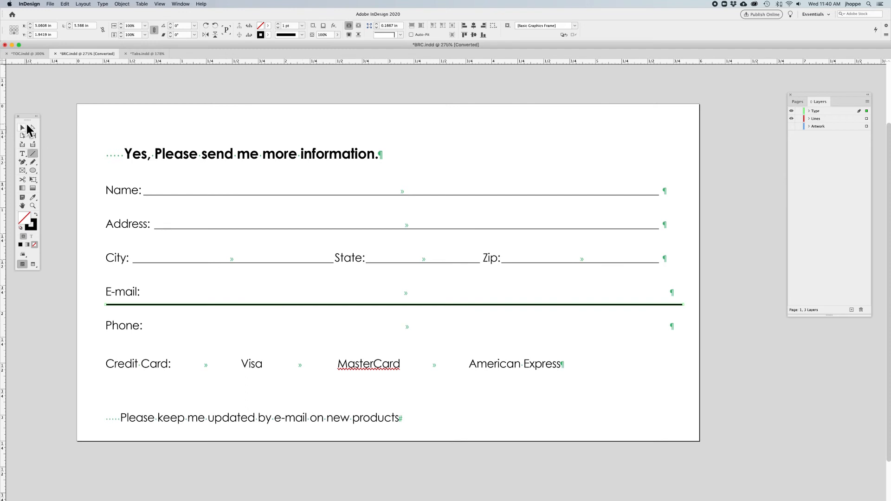
Try moving the form's text frame independently of the drawn line, undo the move, and delete the line
drag(282, 146, 303, 139)
drag(278, 176, 299, 154)
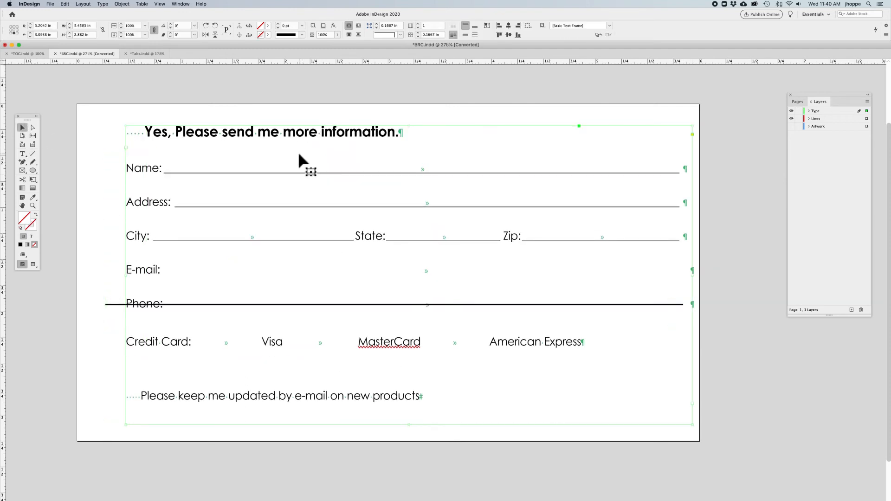
key(ctrl+z)
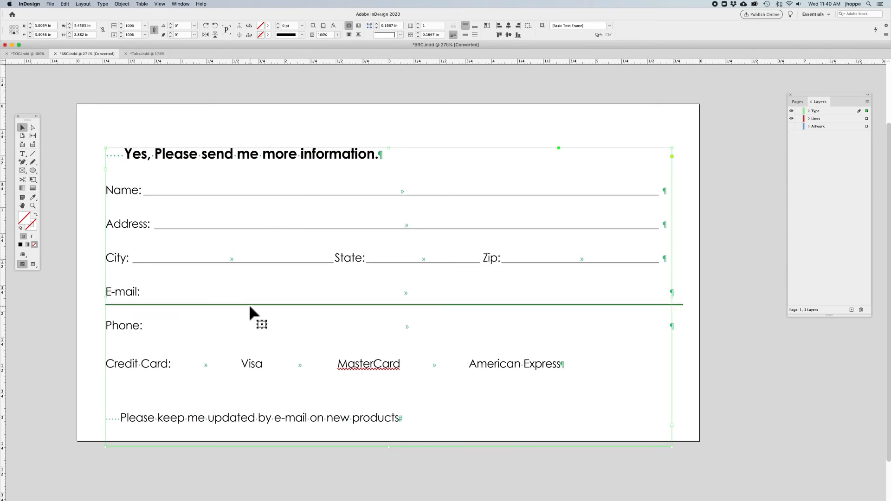
click(247, 305)
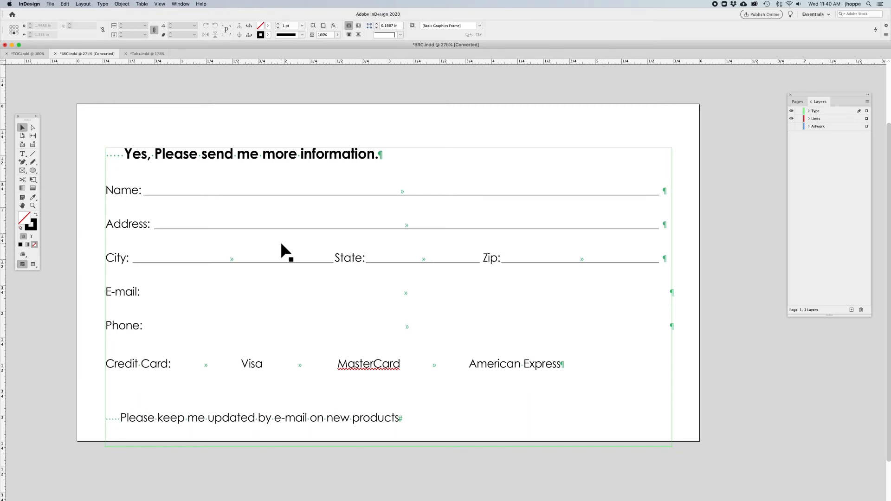
Try deleting the tabs that form the lines after the Name and Address labels, and undo the deletion
key(t)
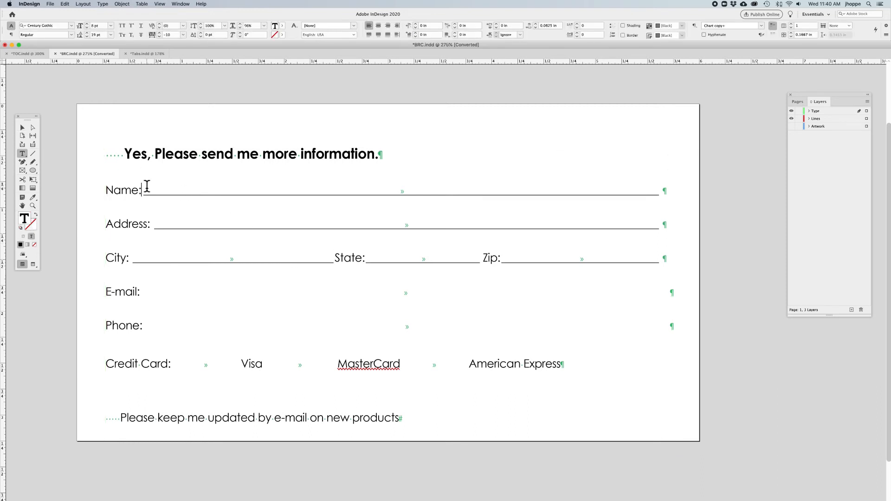
triple_click(146, 186)
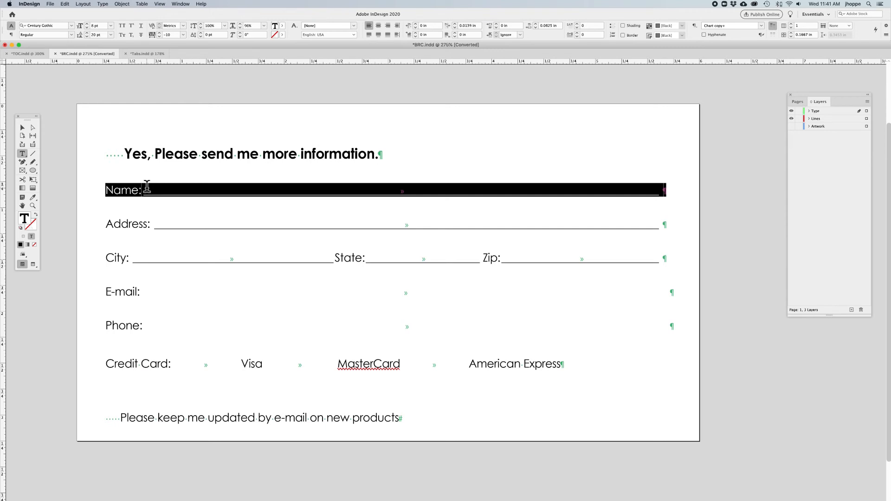
click(340, 189)
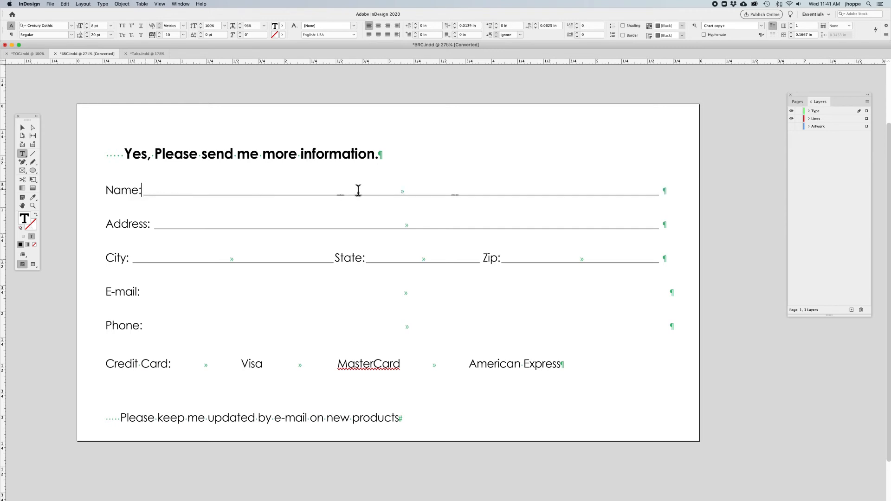
double_click(478, 186)
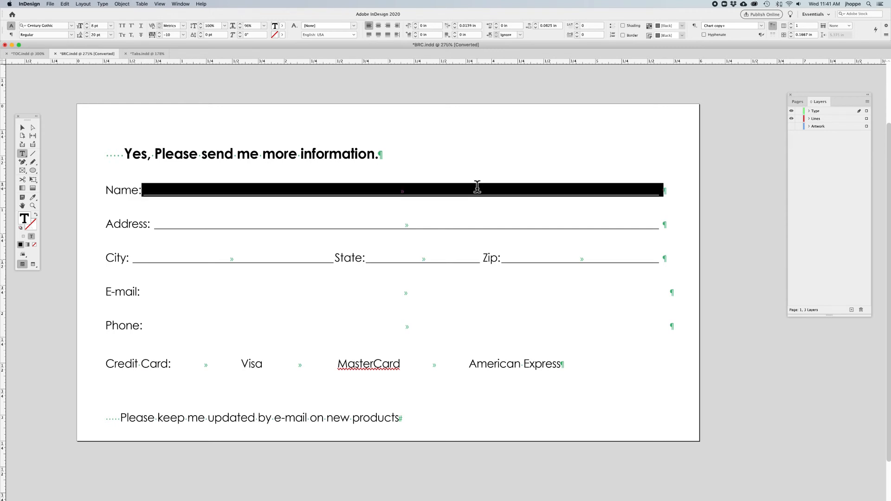
key(BackSpace)
click(333, 227)
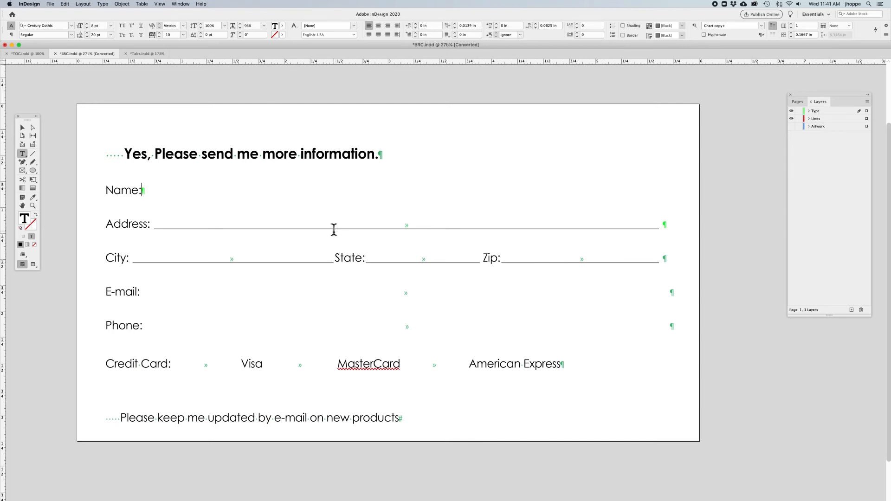
double_click(334, 227)
key(BackSpace)
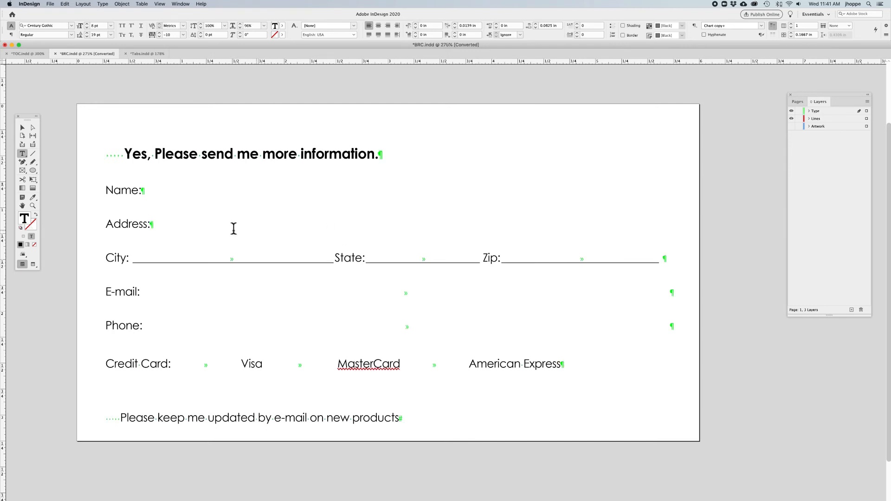
key(super+z)
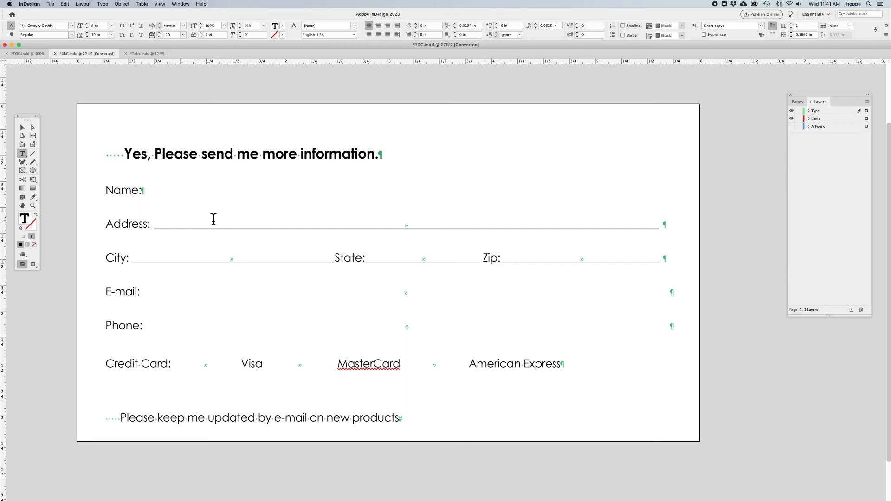
Try deleting the tab after the E-mail label and insert it again
click(161, 292)
click(492, 287)
double_click(492, 287)
key(BackSpace)
key(Tab)
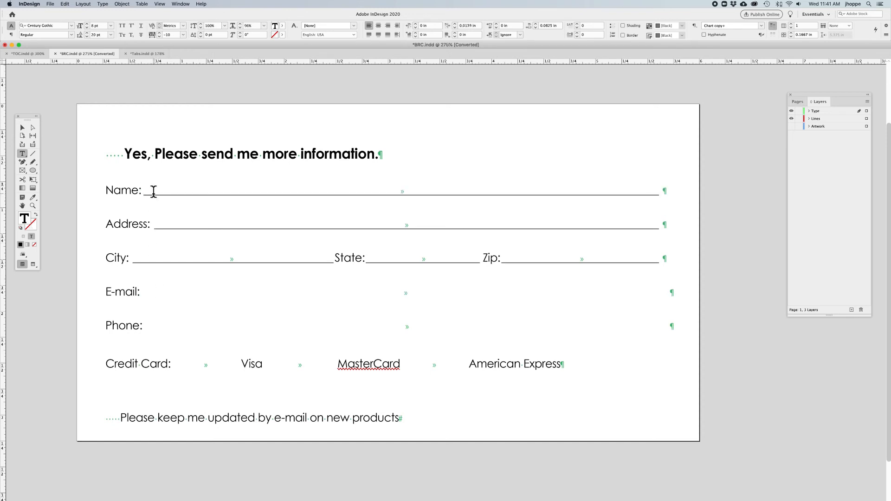
Clear all tab stops from the Name, Address and City/State/Zip paragraphs
drag(106, 190, 685, 261)
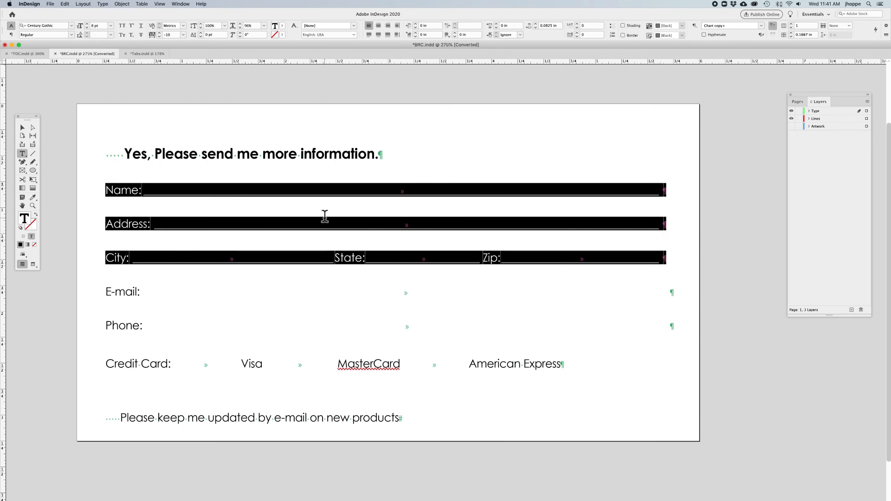
click(102, 4)
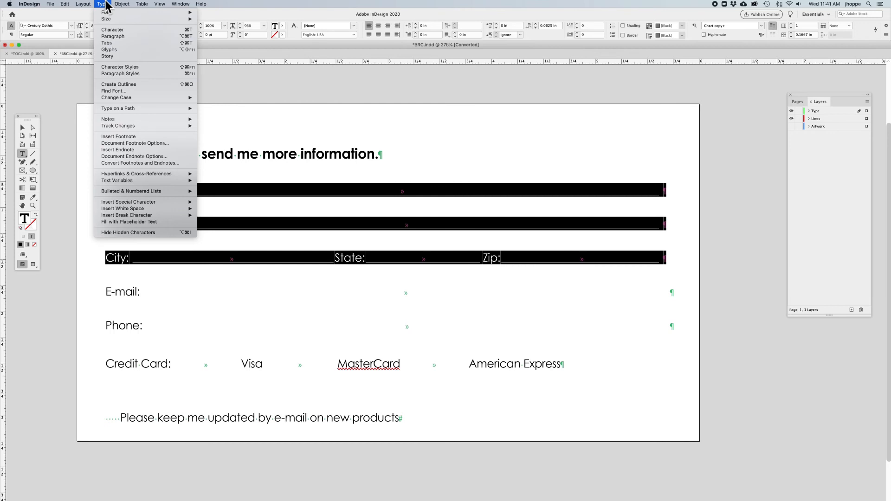
click(109, 43)
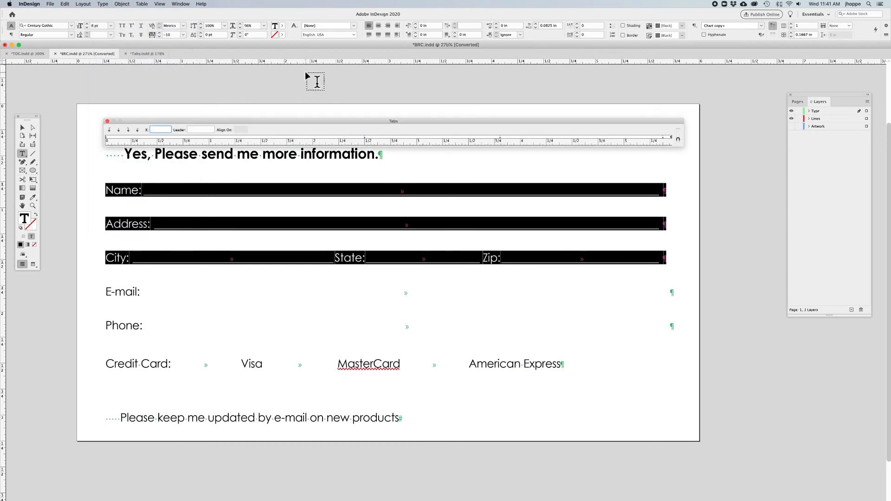
click(678, 130)
click(691, 135)
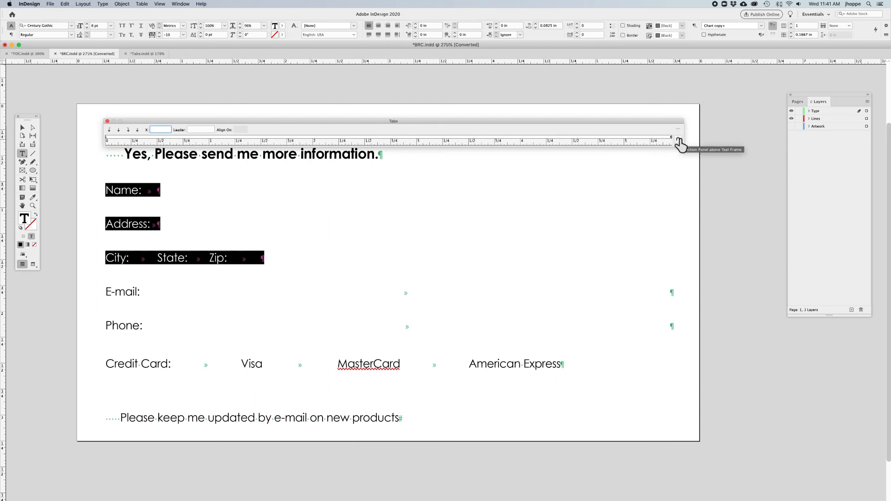
Add a right-aligned tab stop at 5.25 in with an underscore leader to the selected Name, Address and City/State/Zip paragraphs
click(130, 136)
click(651, 136)
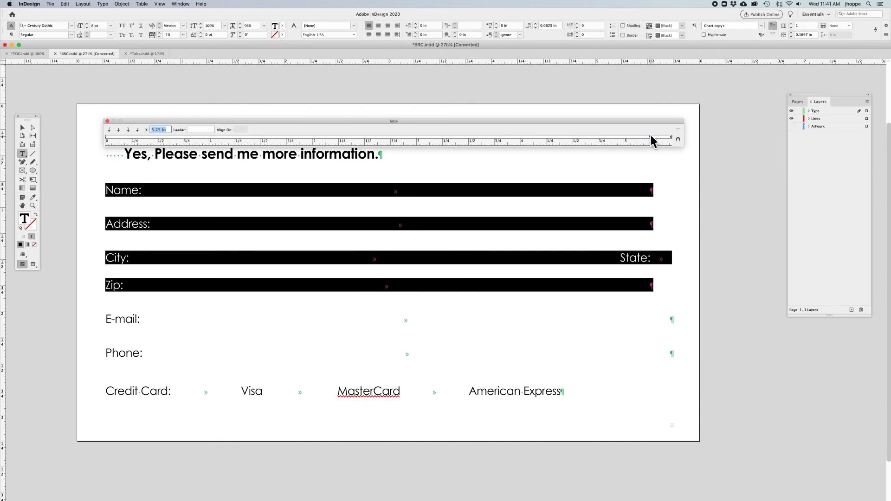
click(193, 130)
text(_)
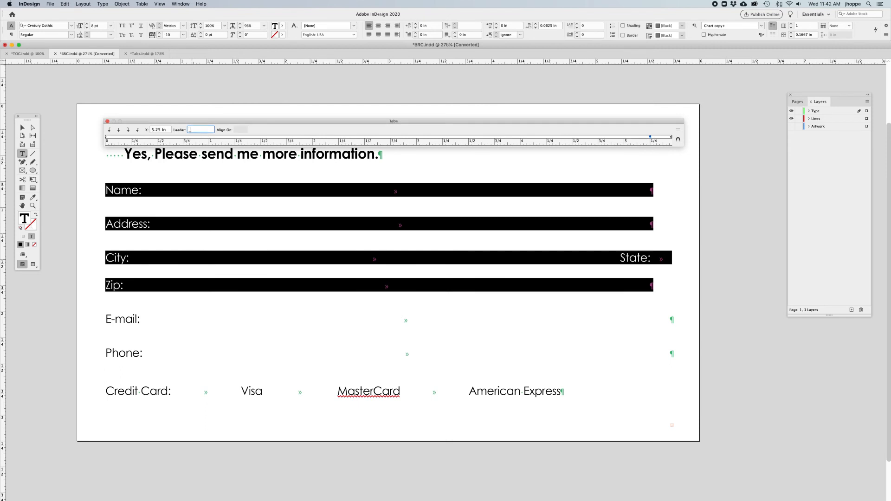
key(Return)
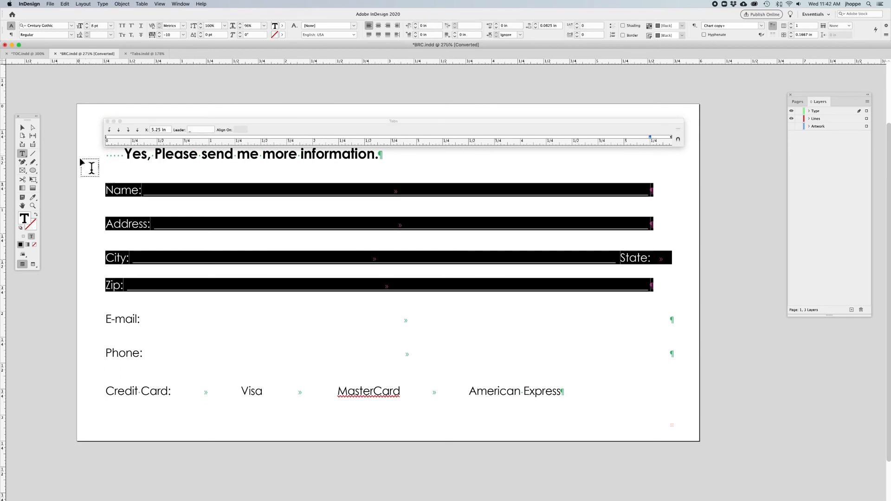
Try entering 89 at the end of the Name line and remove it again
drag(144, 190, 655, 187)
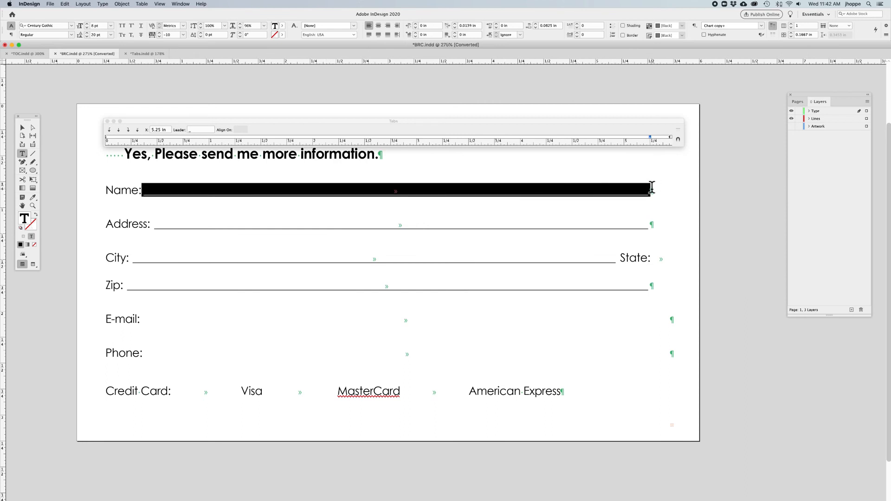
click(651, 190)
text(89)
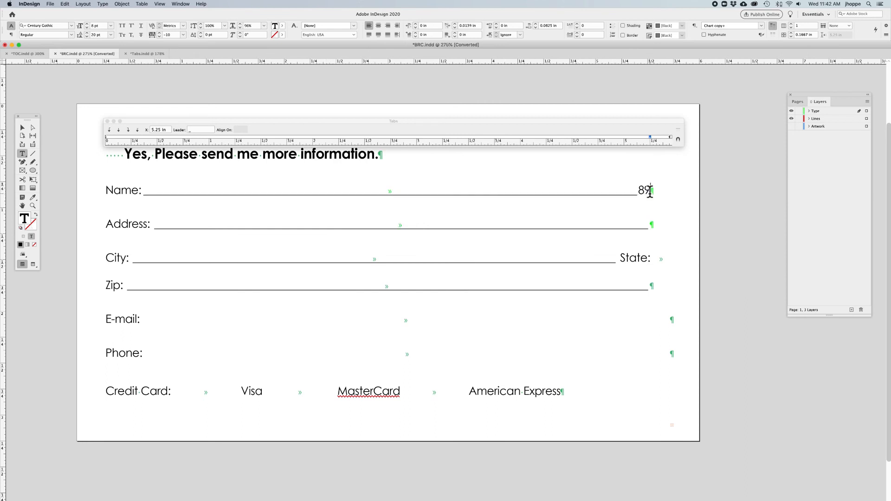
key(BackSpace)
key(BackSpace)
drag(108, 188, 179, 227)
drag(468, 220, 651, 286)
click(630, 225)
click(132, 223)
Add a right-aligned tab stop at 2 in with an underscore leader to the City/State/Zip paragraph
drag(106, 256, 678, 292)
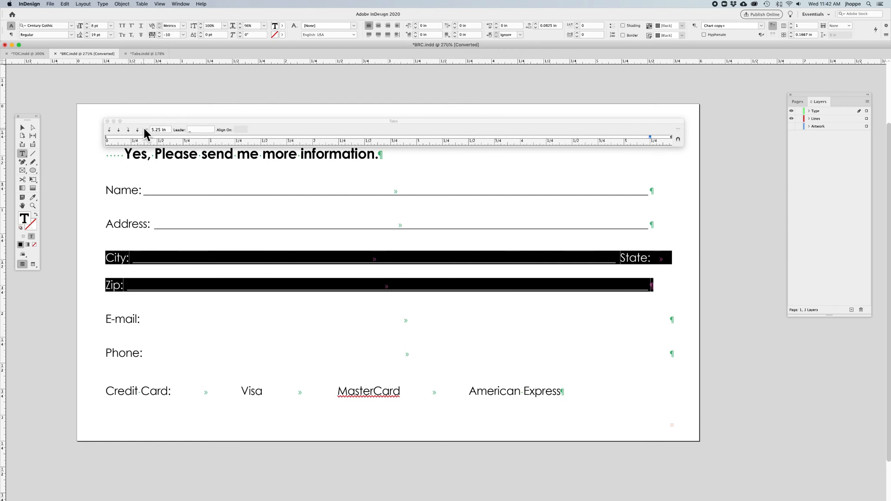
click(128, 131)
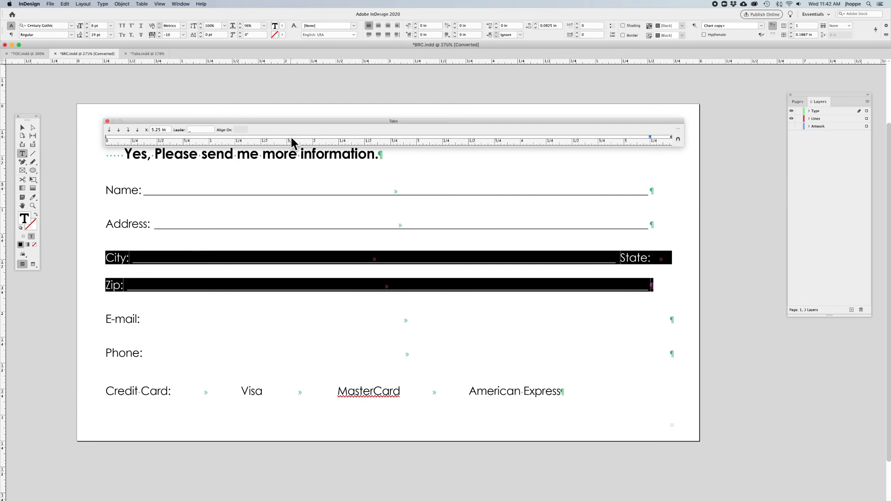
click(313, 140)
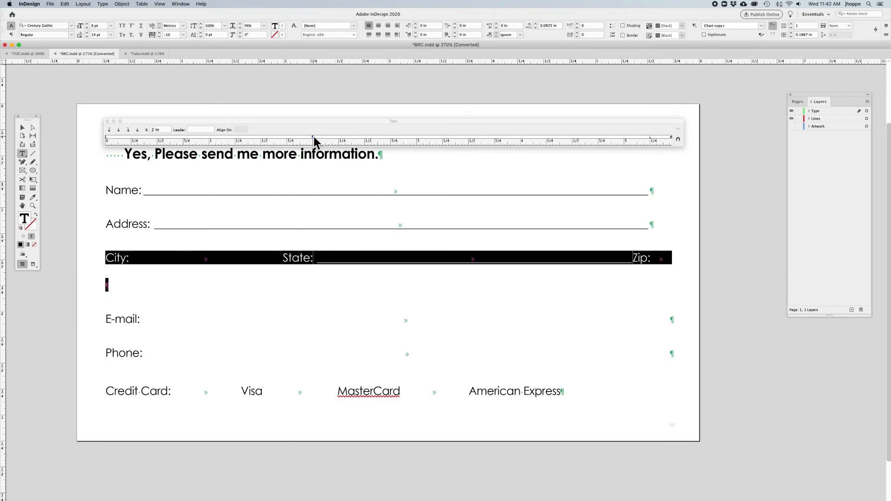
click(207, 130)
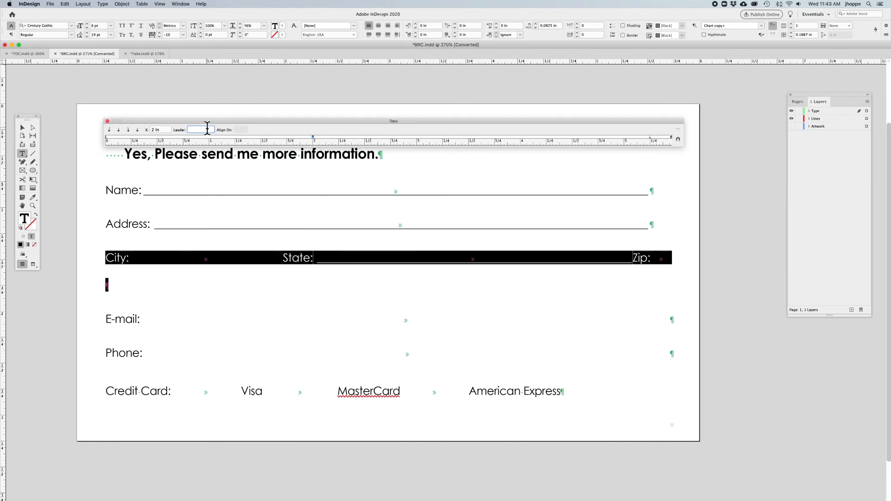
text(_)
key(Return)
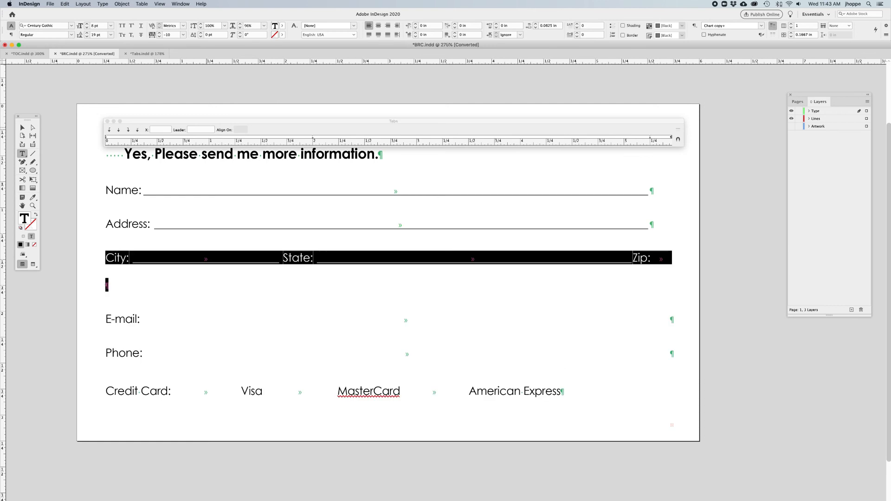
Add a right-aligned tab stop at 3 in with an underscore leader to the City/State/Zip paragraph
click(313, 137)
click(130, 130)
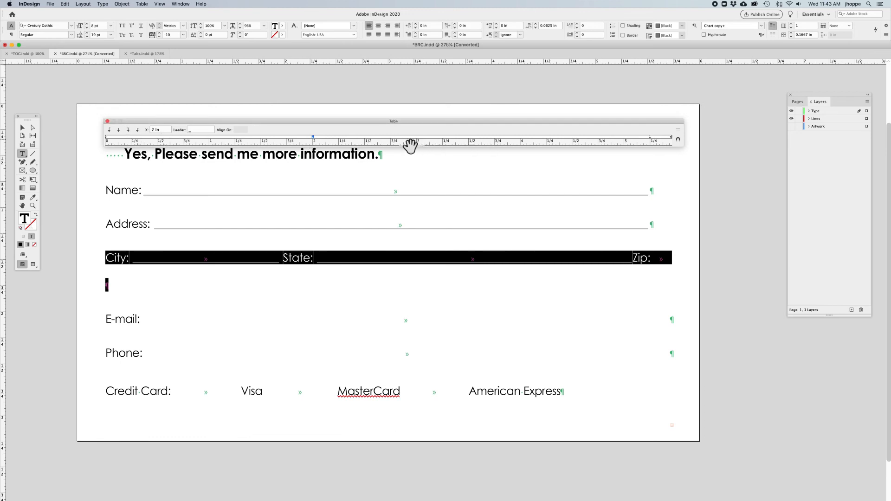
drag(417, 137, 417, 138)
click(204, 130)
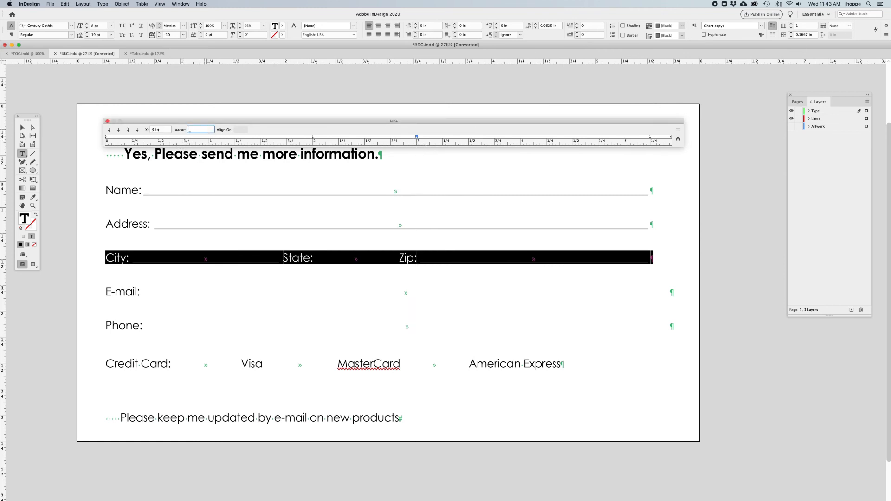
key(Return)
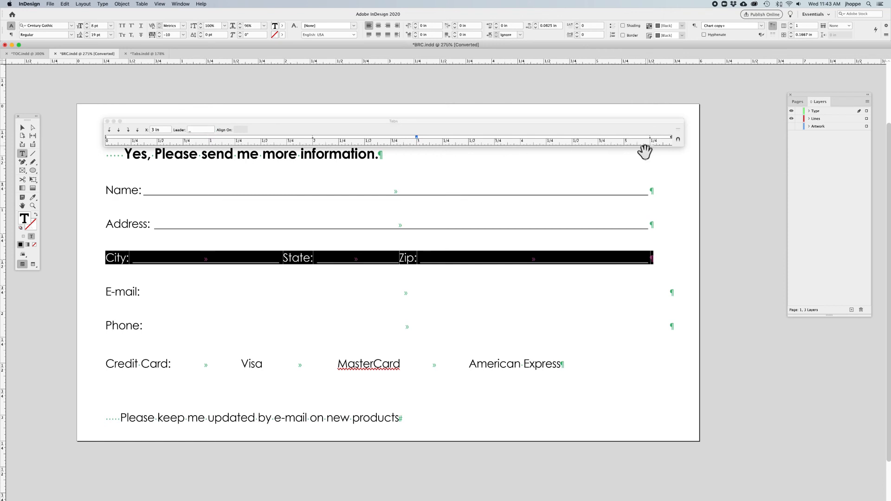
Check the exact position of the last tab stop in the City/State/Zip paragraph
click(650, 137)
click(168, 130)
key(Up)
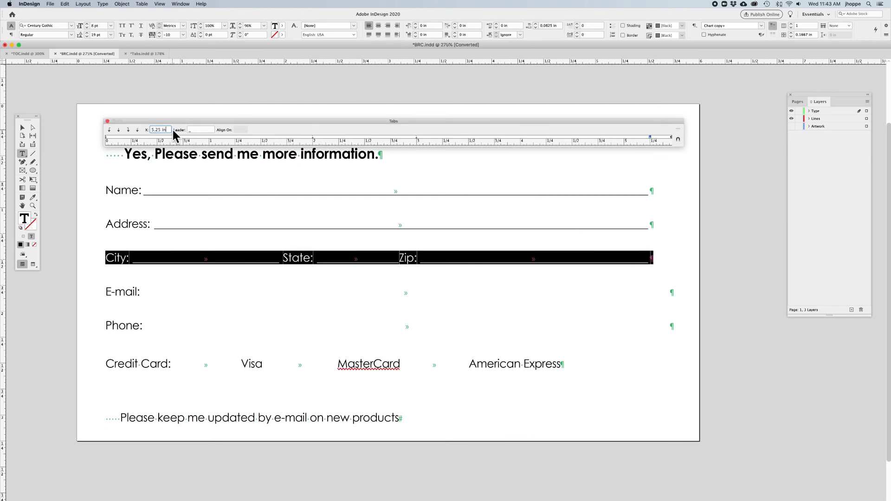
drag(168, 130, 149, 130)
Give the E-mail and Phone paragraphs a right-aligned tab stop at 5.25 in with an underscore leader
drag(104, 289, 670, 331)
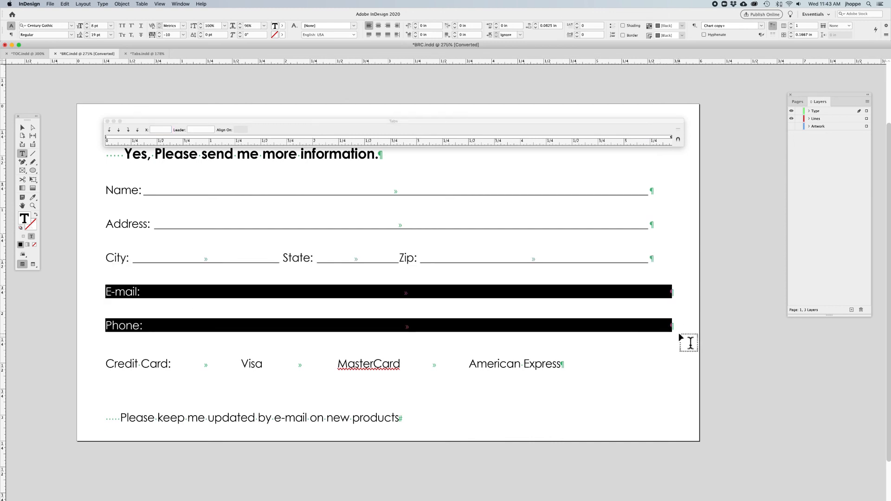
click(128, 130)
click(633, 137)
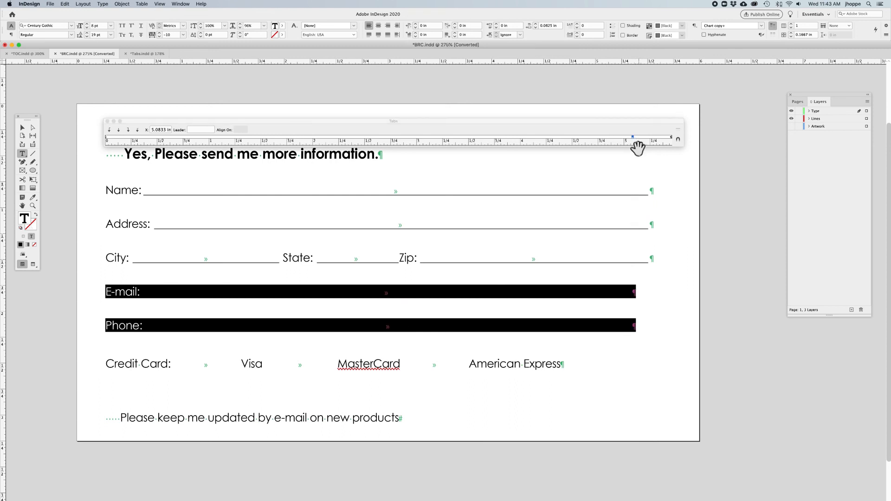
click(160, 129)
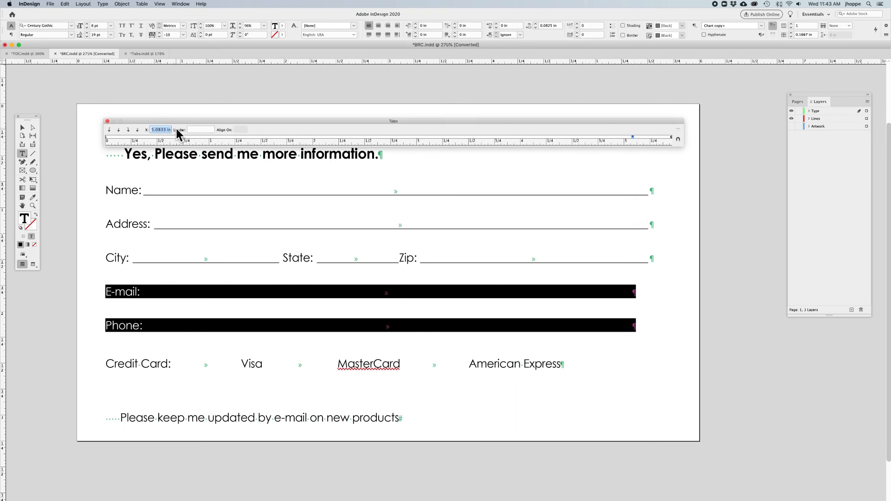
text(5.25)
key(Return)
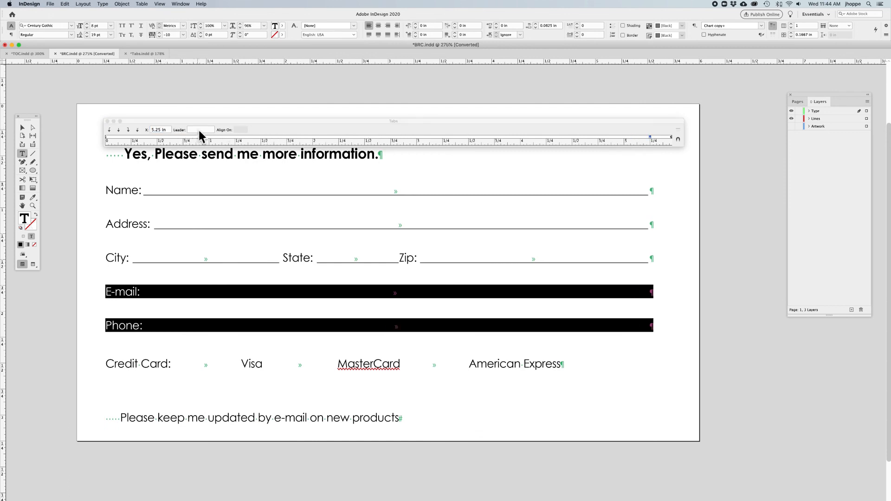
click(200, 130)
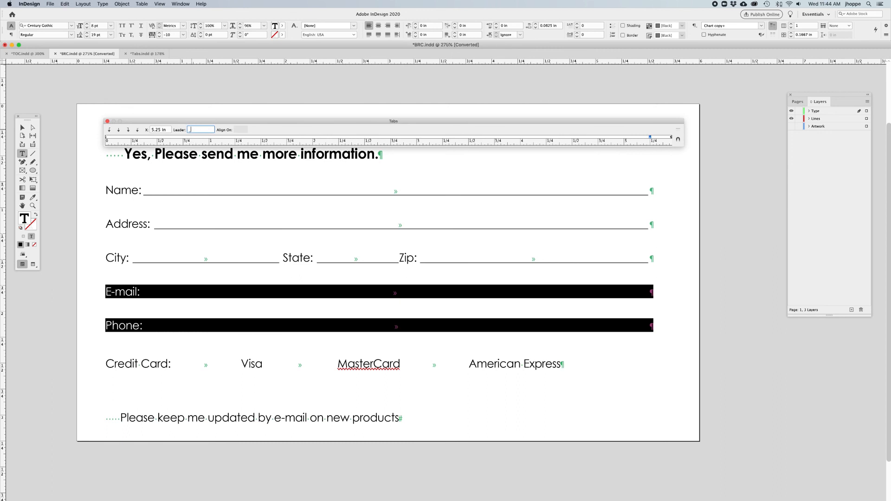
key(Return)
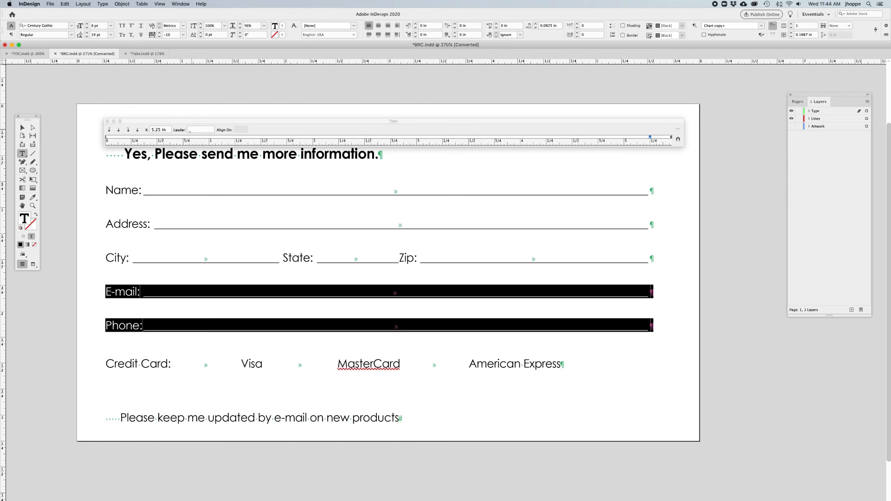
Give the Credit Card paragraph's tab stop at 1.3056 in, before Visa, an underscore leader
click(360, 364)
triple_click(360, 364)
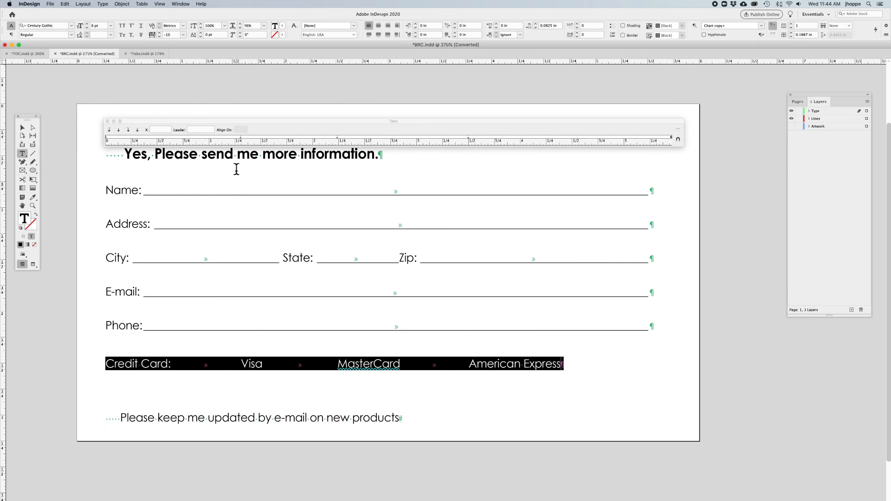
click(240, 137)
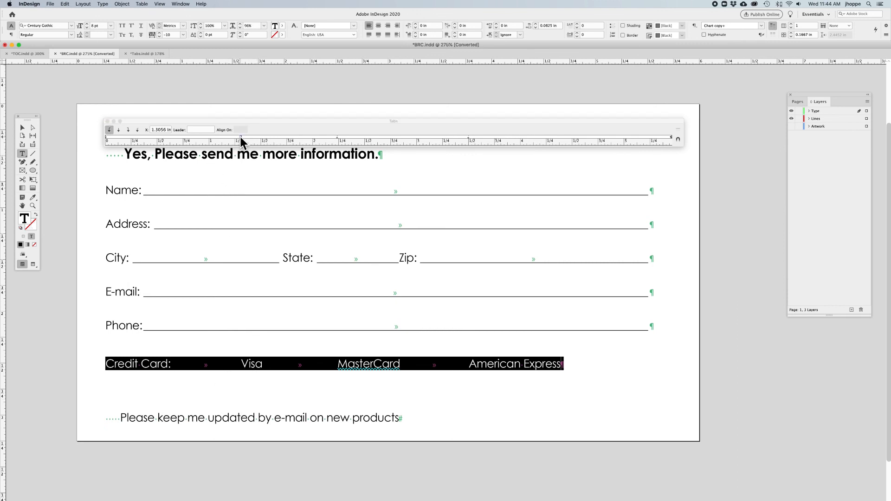
click(204, 130)
text(_)
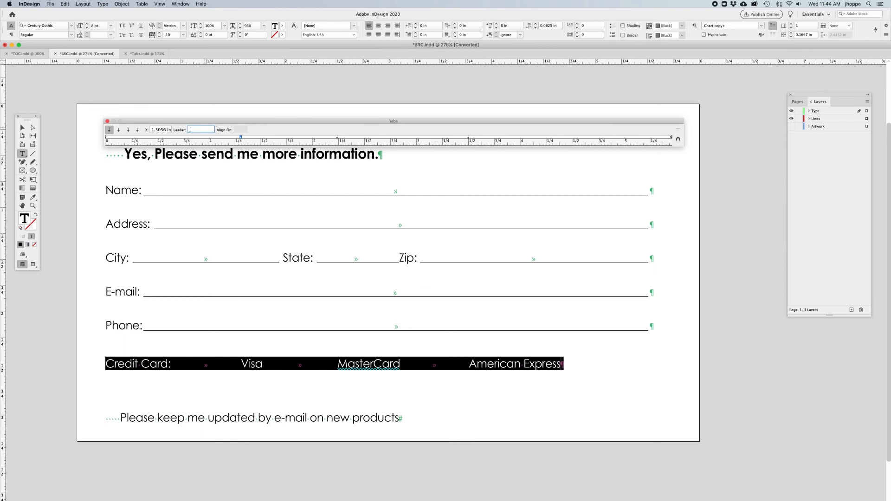
key(Return)
Give the Credit Card paragraph's tab stop at 2.2222 in, before MasterCard, an underscore leader
click(336, 137)
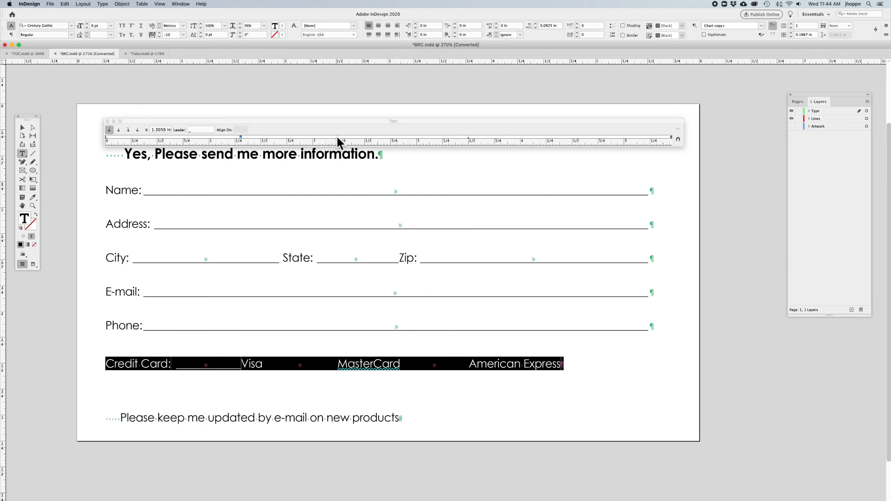
click(196, 130)
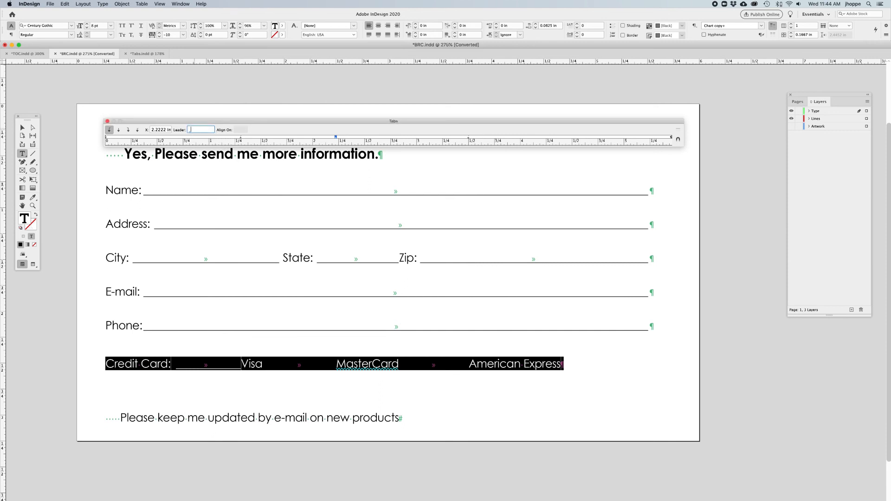
text(_)
key(Return)
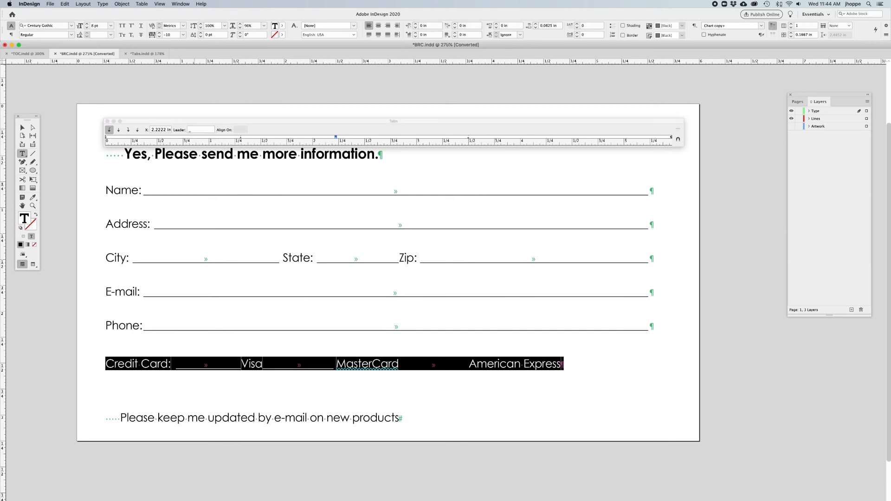
Give the Credit Card paragraph's tab stop at 3.5 in, before American Express, an underscore leader
click(468, 138)
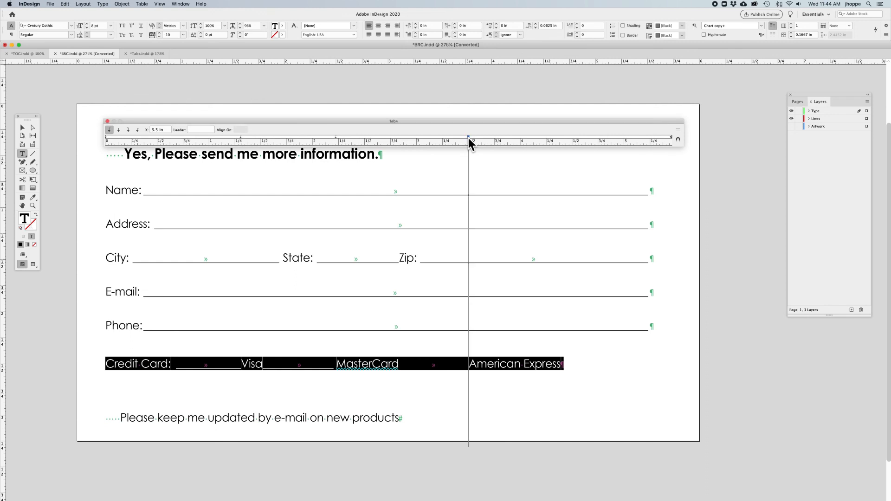
click(197, 130)
text(_)
key(Return)
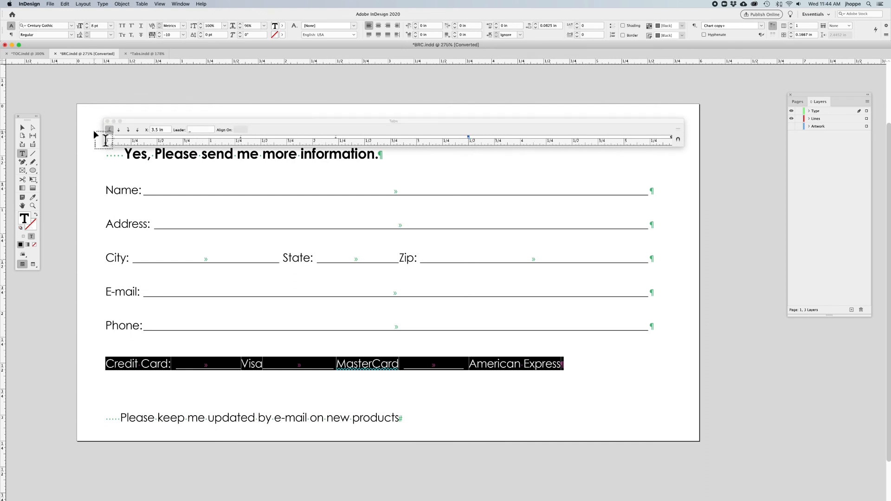
Make the Credit Card paragraph's last tab stop right-aligned at 5.25 in with an underscore leader
click(128, 130)
drag(639, 136, 651, 136)
click(202, 129)
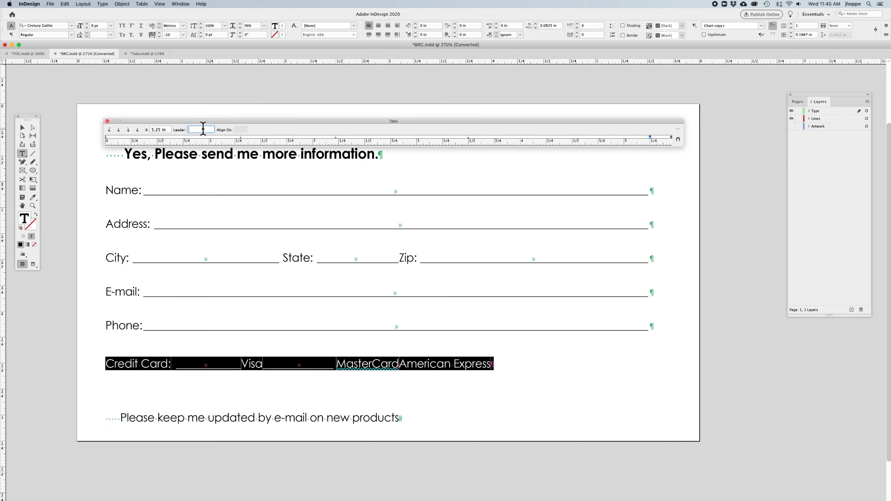
text(_)
key(Return)
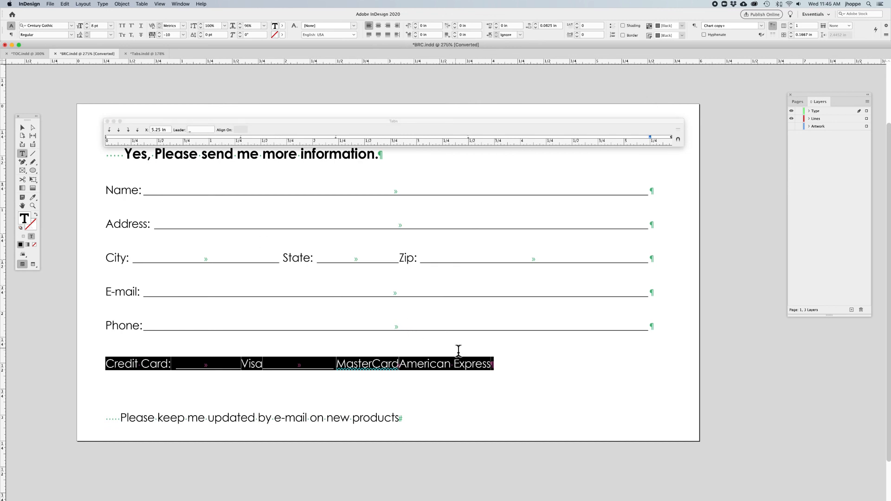
Add a left-aligned tab stop with an underscore leader at 3.6944 in to the Credit Card paragraph for American Express
click(490, 364)
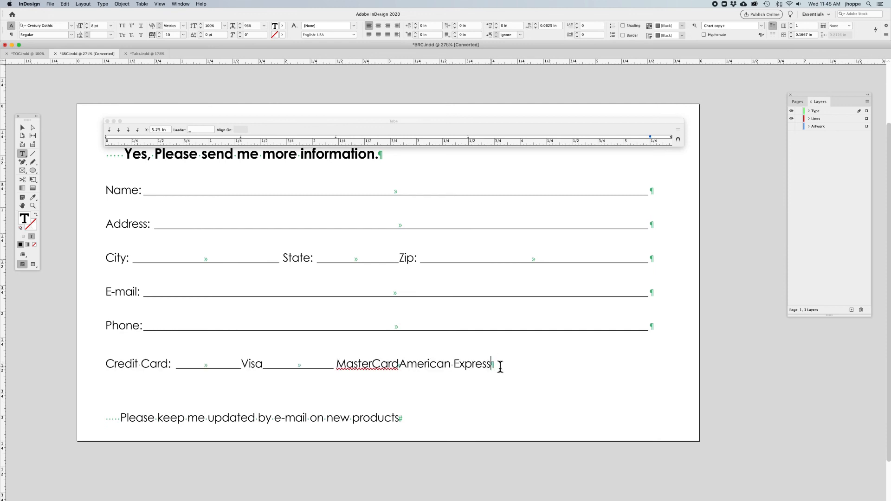
triple_click(466, 365)
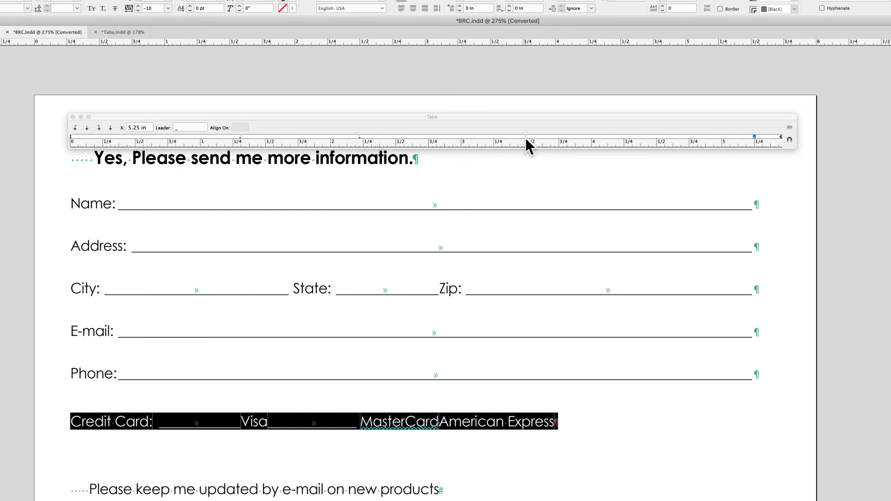
drag(526, 138, 553, 137)
click(552, 136)
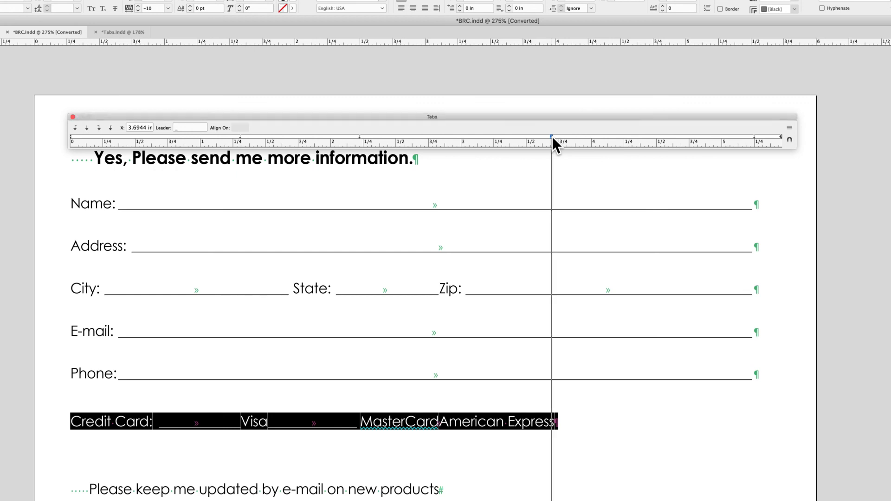
click(76, 130)
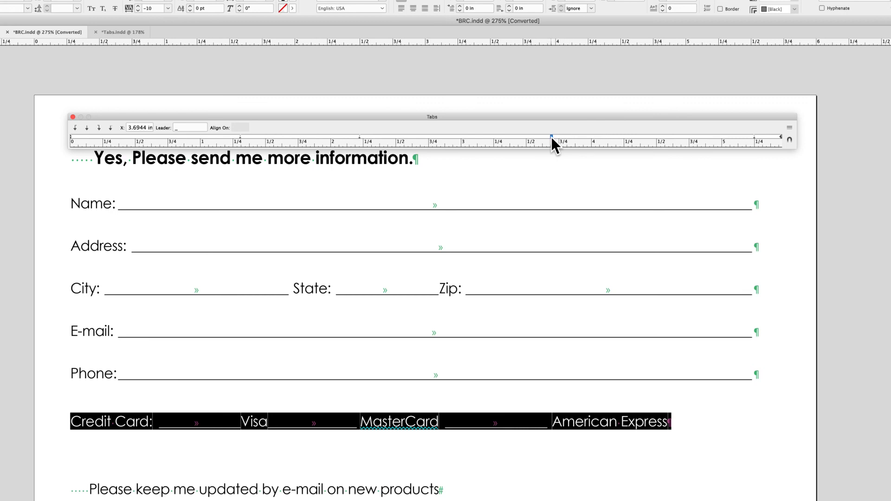
Select the Credit Card paragraph's right-aligned 5.25 in tab stop with its underscore leader and insert a tab after American Express
click(754, 135)
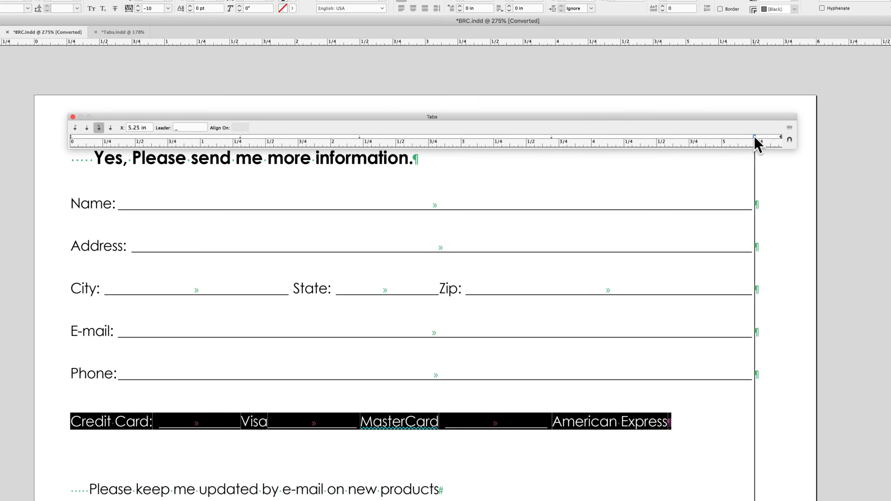
click(190, 127)
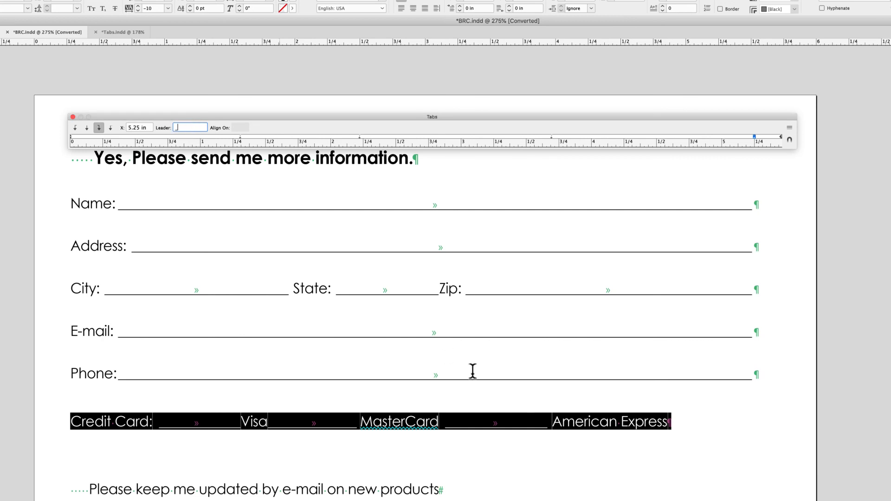
click(681, 424)
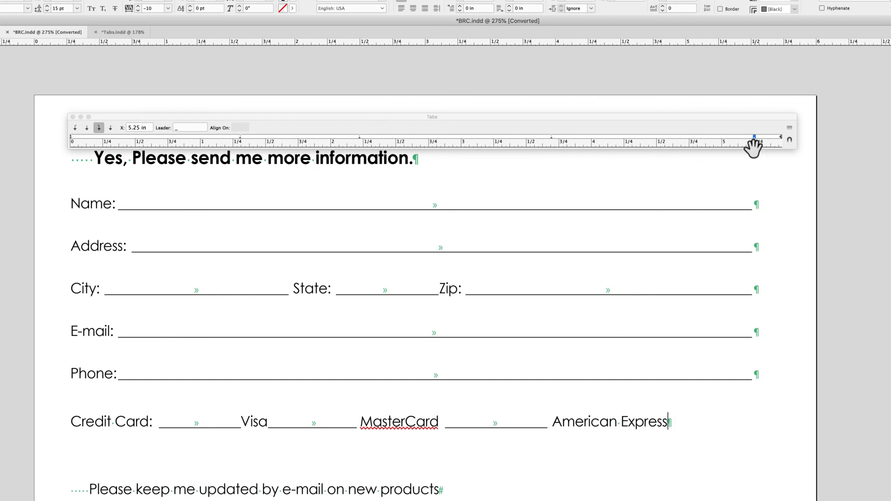
key(Tab)
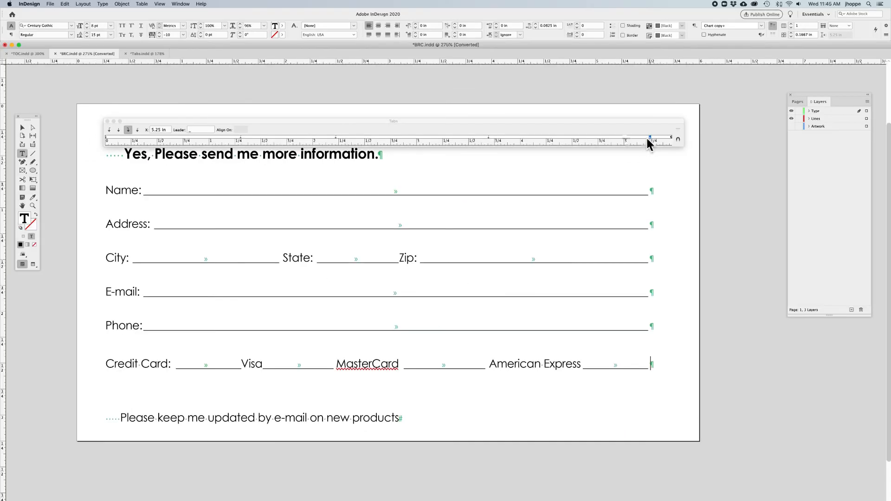
Select the reply card's text frame and move the Tabs panel clear of its heading
click(22, 127)
drag(109, 123, 127, 104)
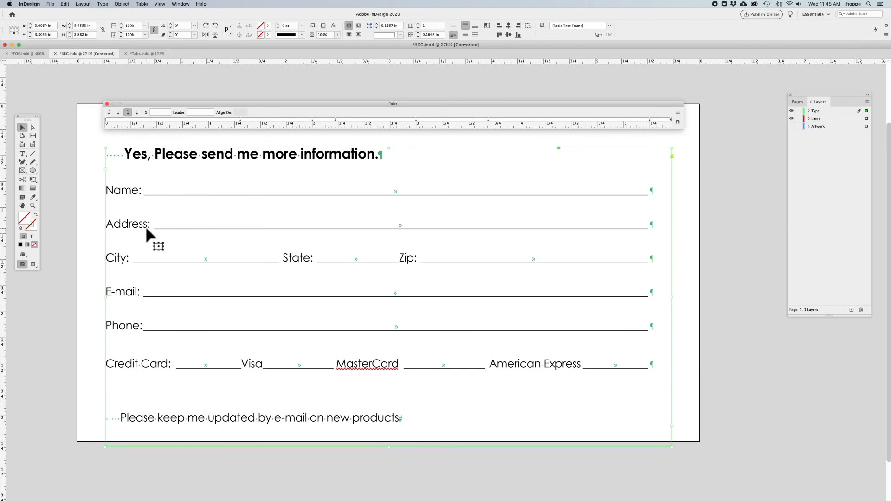
Switch to TOC.indd and examine the tab character in the section 02 heading line
click(30, 55)
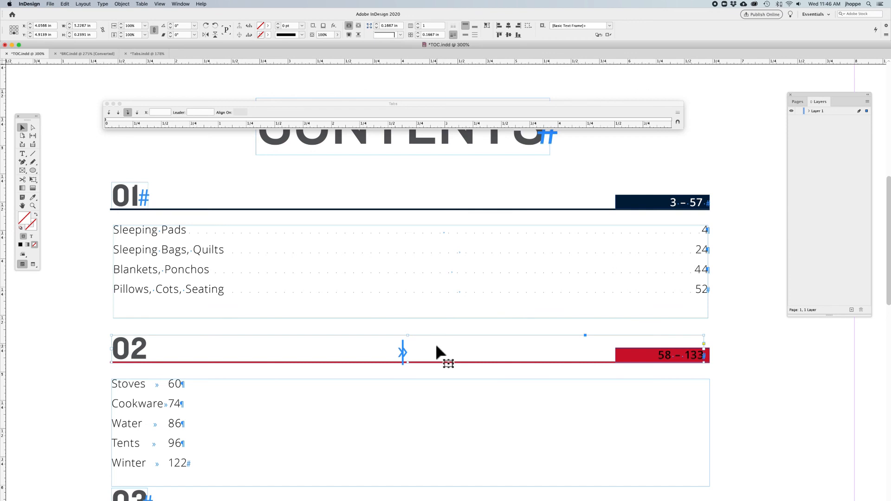
double_click(408, 350)
double_click(376, 348)
click(411, 352)
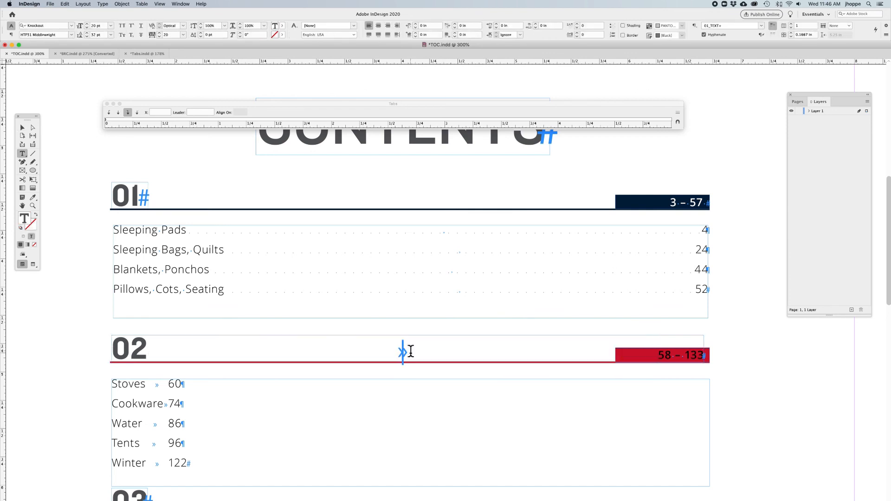
Switch to Tabs.indd, deselect the Weights figures, close the Tabs panel and place the text cursor in the last weight value
click(145, 53)
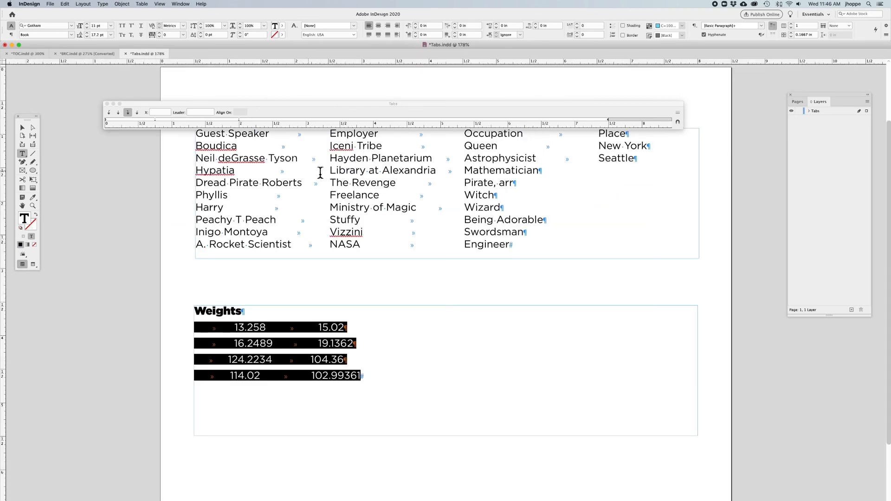
click(394, 202)
drag(394, 202, 396, 229)
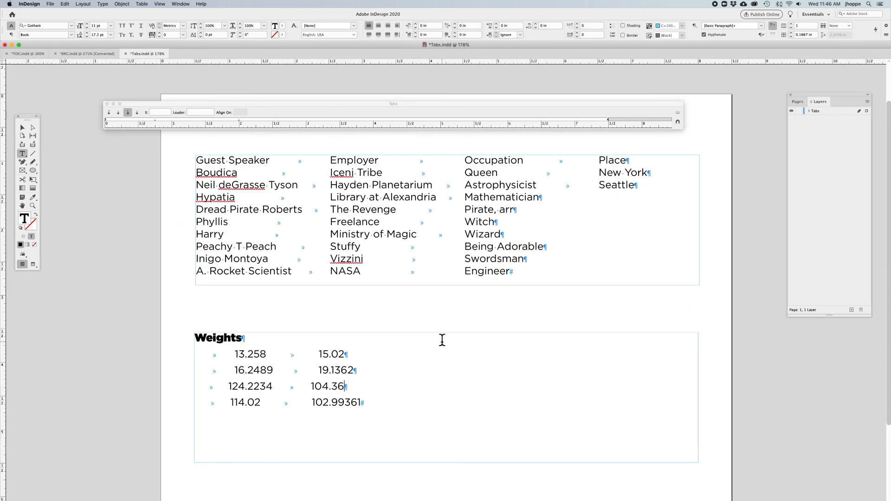
click(107, 104)
click(332, 402)
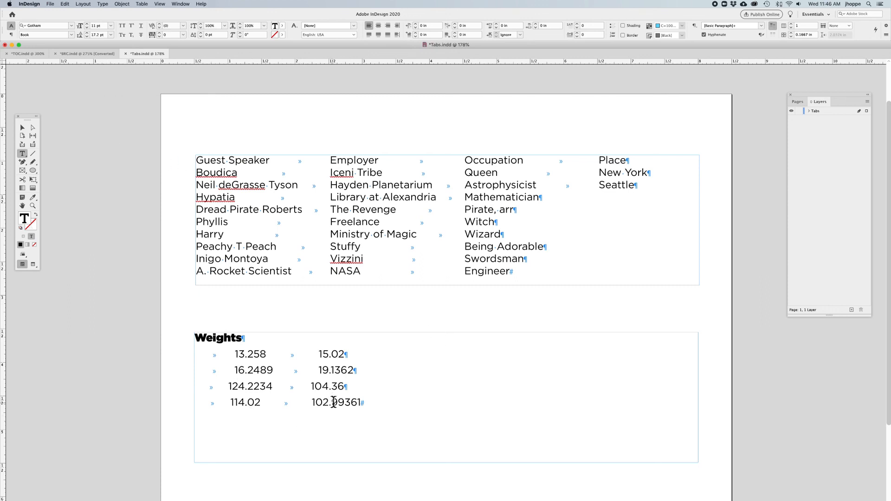